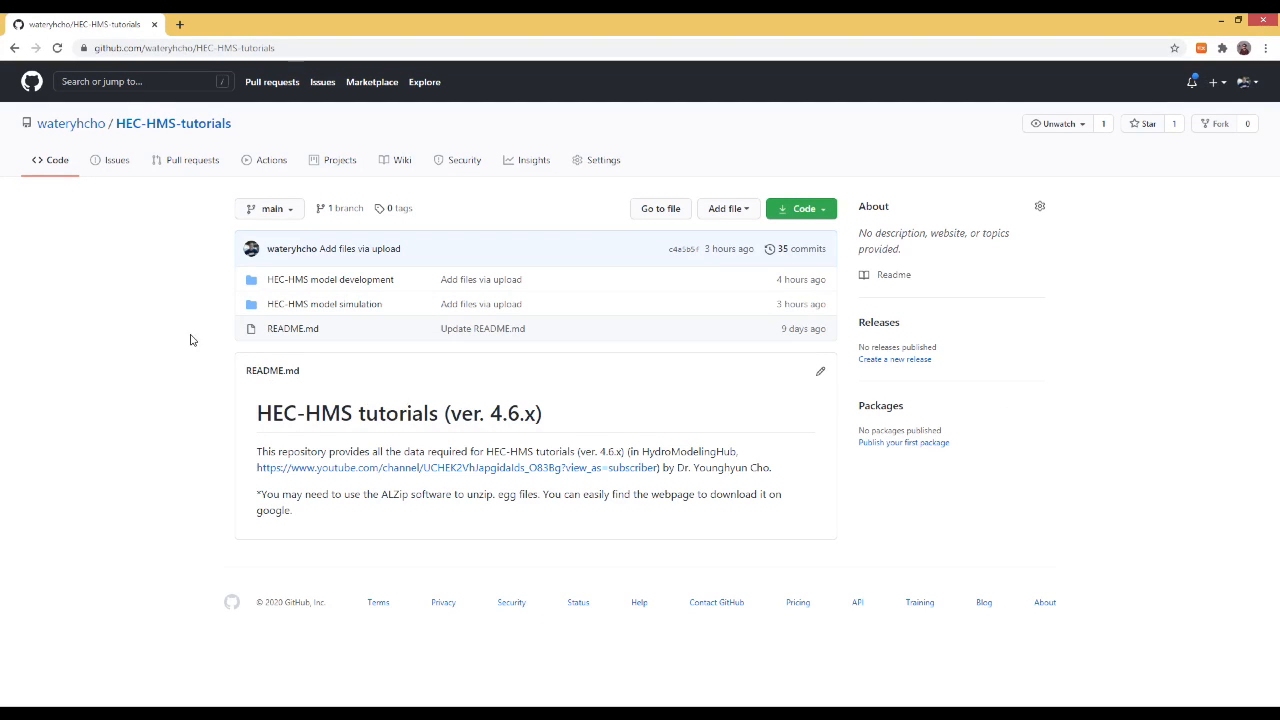
Open the input_data.xlsx workbook from the repository's HEC-HMS model simulation folder.
{"action": "left_click", "coordinate": [305, 310]}
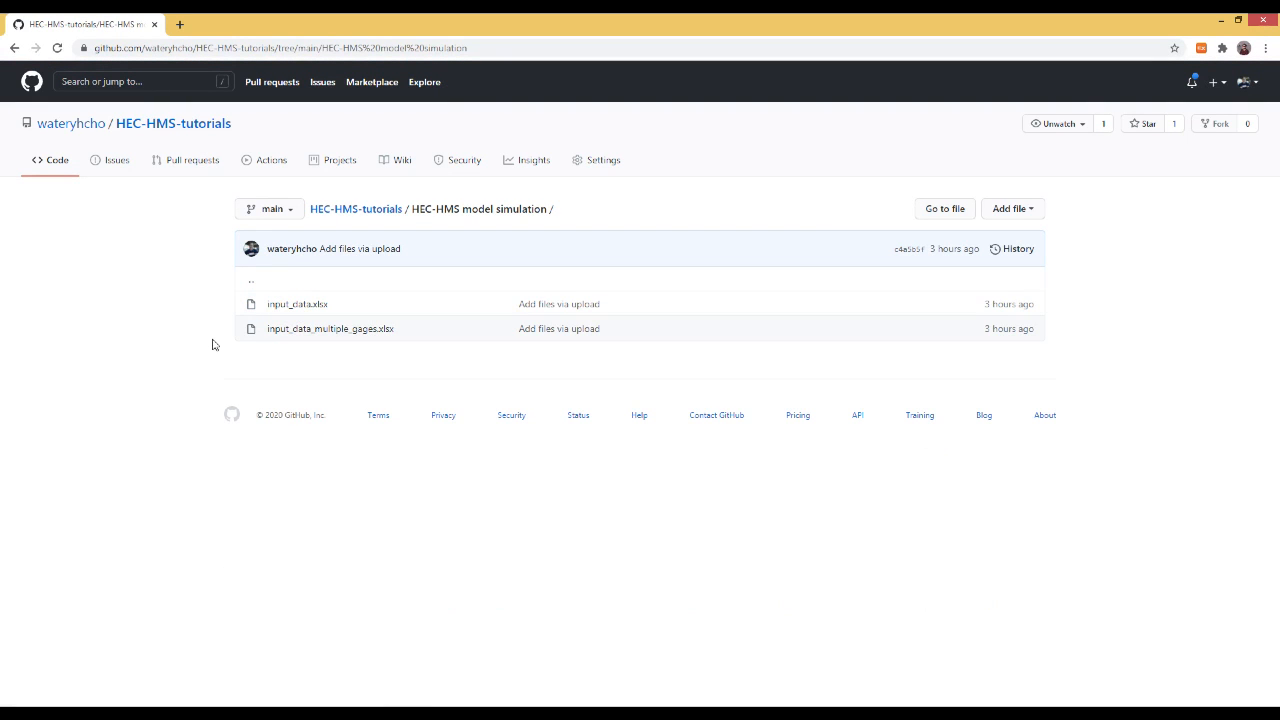
{"action": "left_click", "coordinate": [303, 308]}
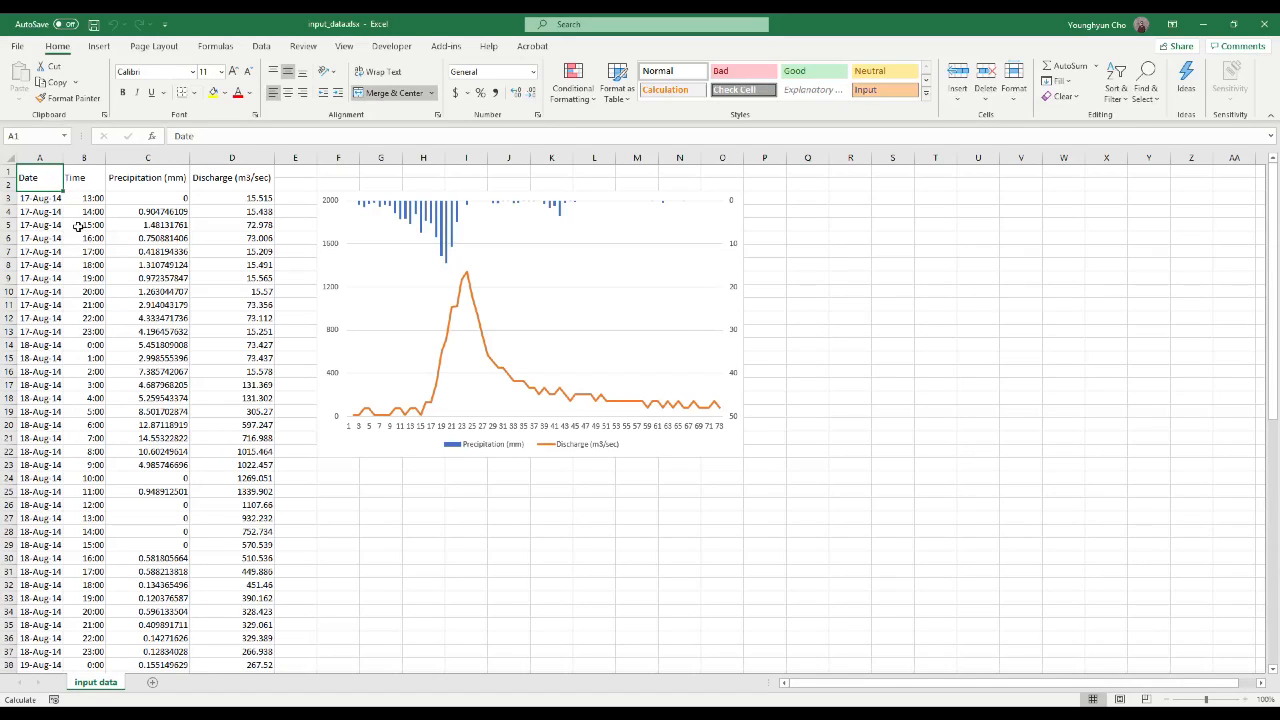
Examine the date, time, precipitation and discharge columns of the input data sheet down to their last rows.
{"action": "left_click", "coordinate": [79, 178]}
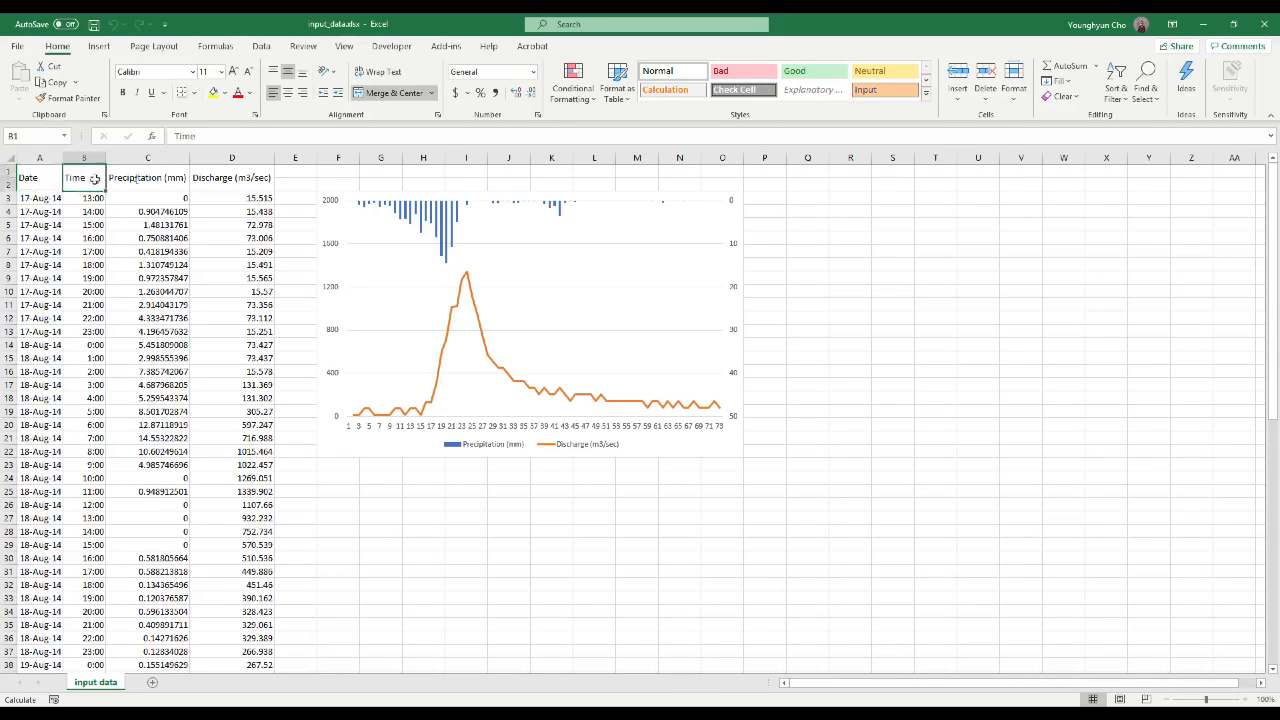
{"action": "left_click", "coordinate": [138, 180]}
{"action": "left_click", "coordinate": [203, 178]}
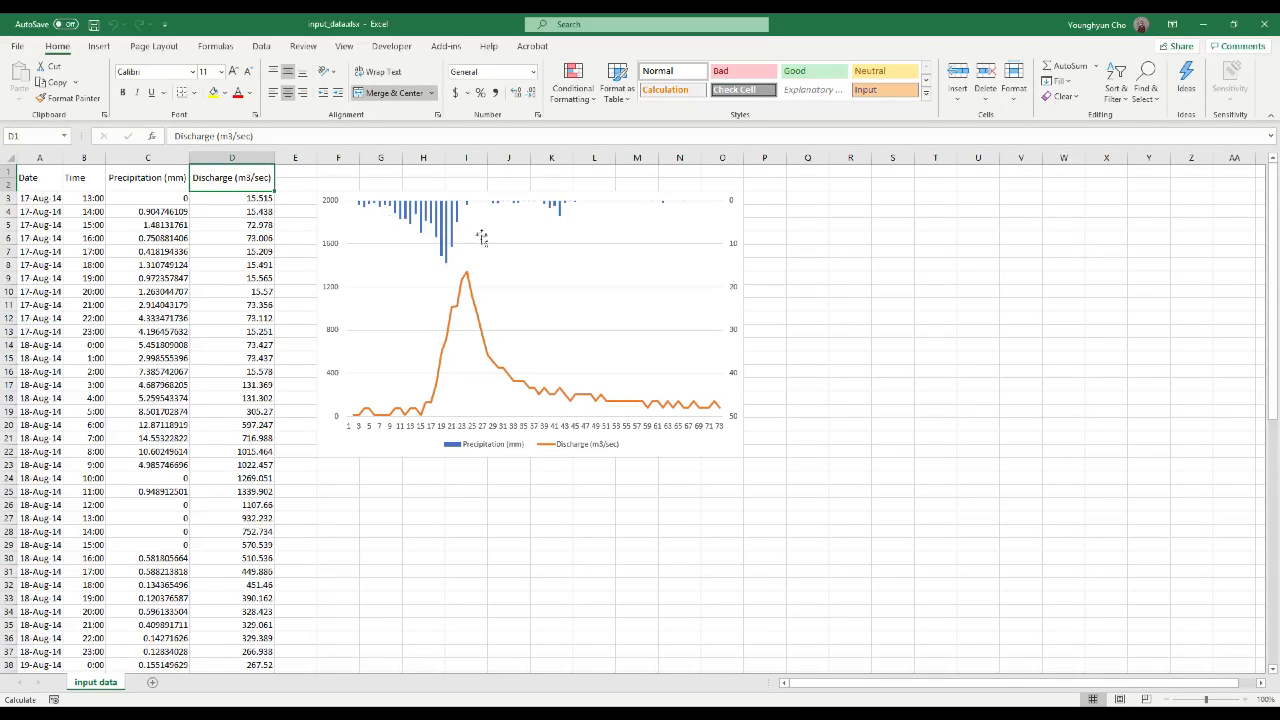
{"action": "left_click", "coordinate": [35, 175]}
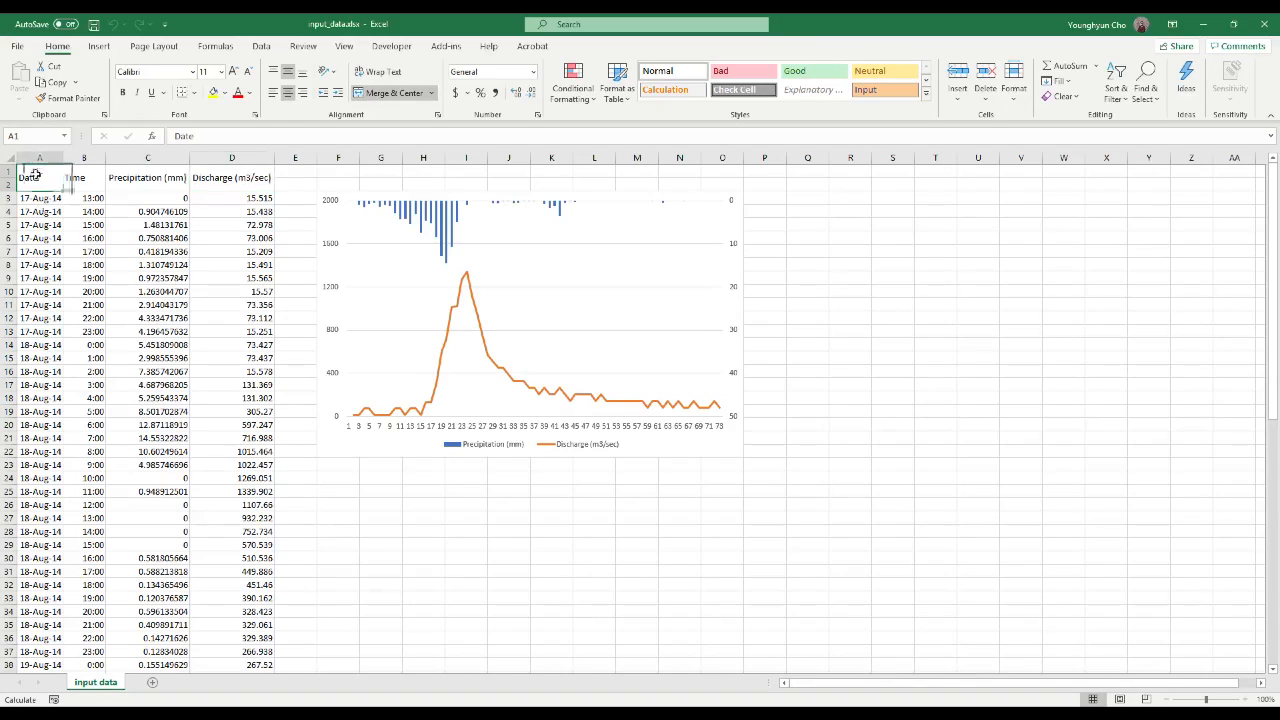
{"action": "scroll", "coordinate": [35, 190], "scroll_direction": "down", "scroll_amount": 13}
{"action": "scroll", "coordinate": [62, 291], "scroll_direction": "up", "scroll_amount": 13}
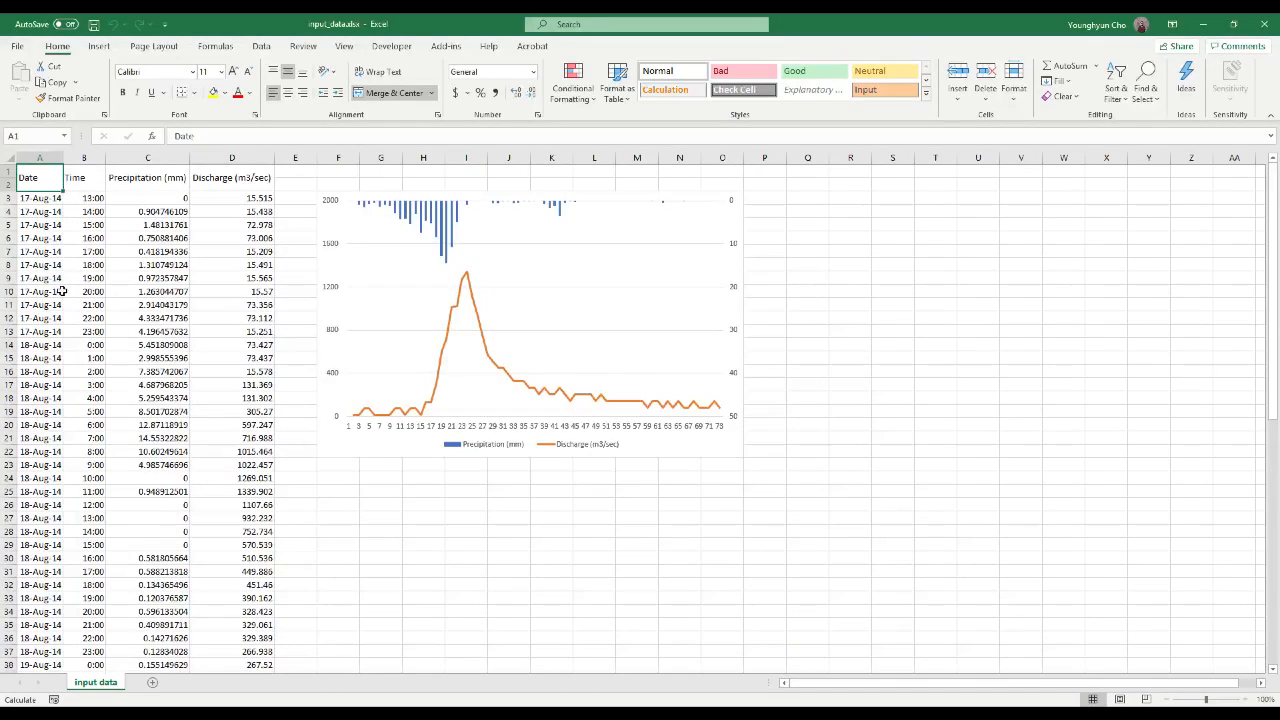
{"action": "left_click", "coordinate": [70, 178]}
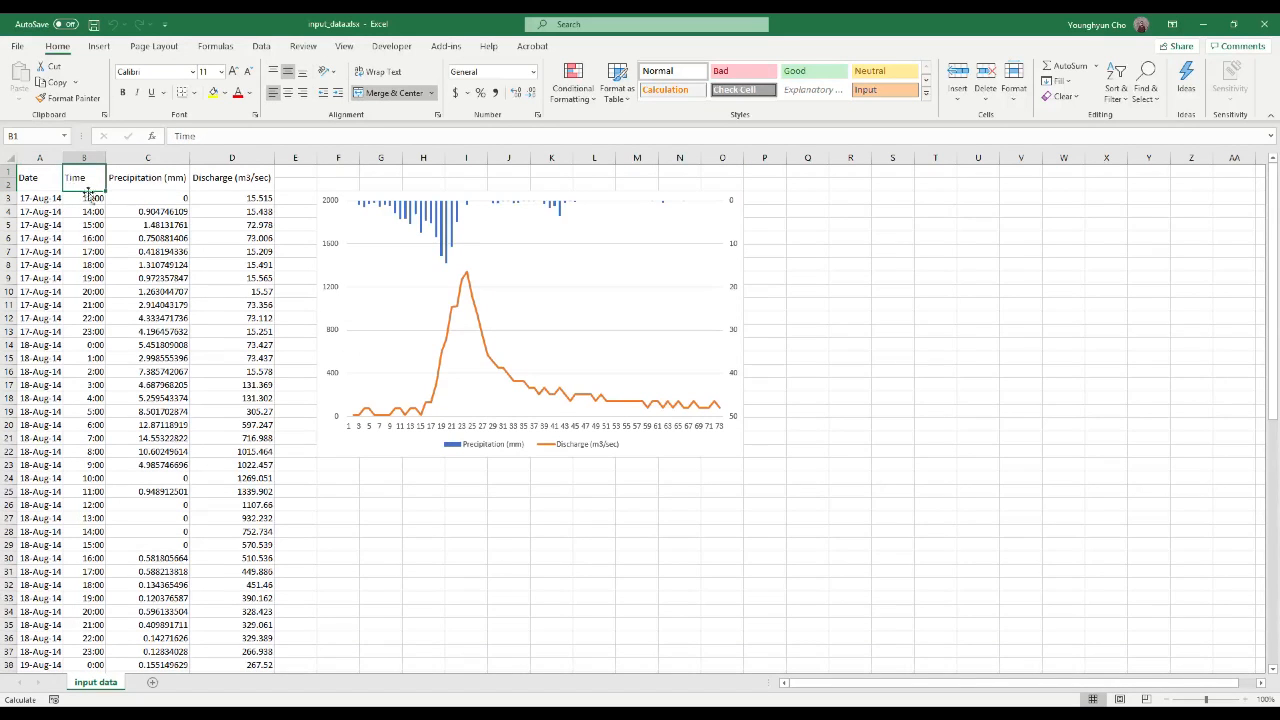
{"action": "left_click", "coordinate": [132, 180]}
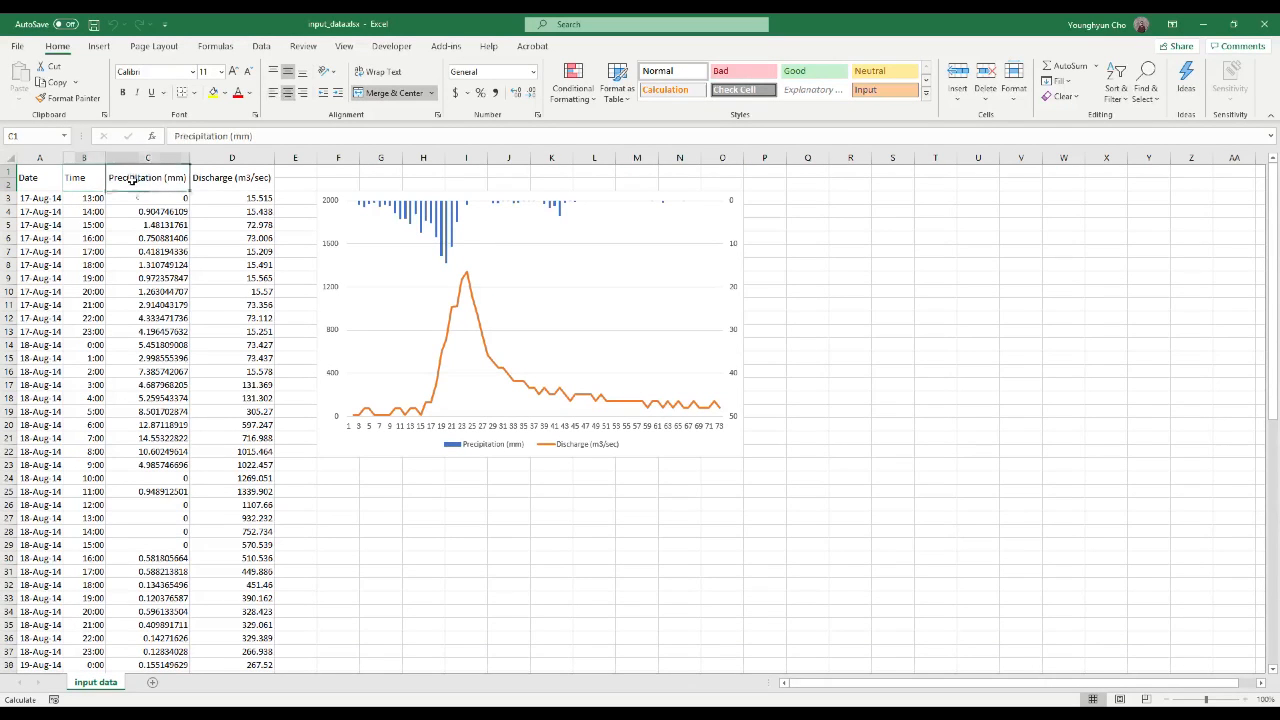
{"action": "scroll", "coordinate": [148, 225], "scroll_direction": "down", "scroll_amount": 7}
{"action": "scroll", "coordinate": [148, 225], "scroll_direction": "down", "scroll_amount": 3}
{"action": "scroll", "coordinate": [148, 225], "scroll_direction": "up", "scroll_amount": 10}
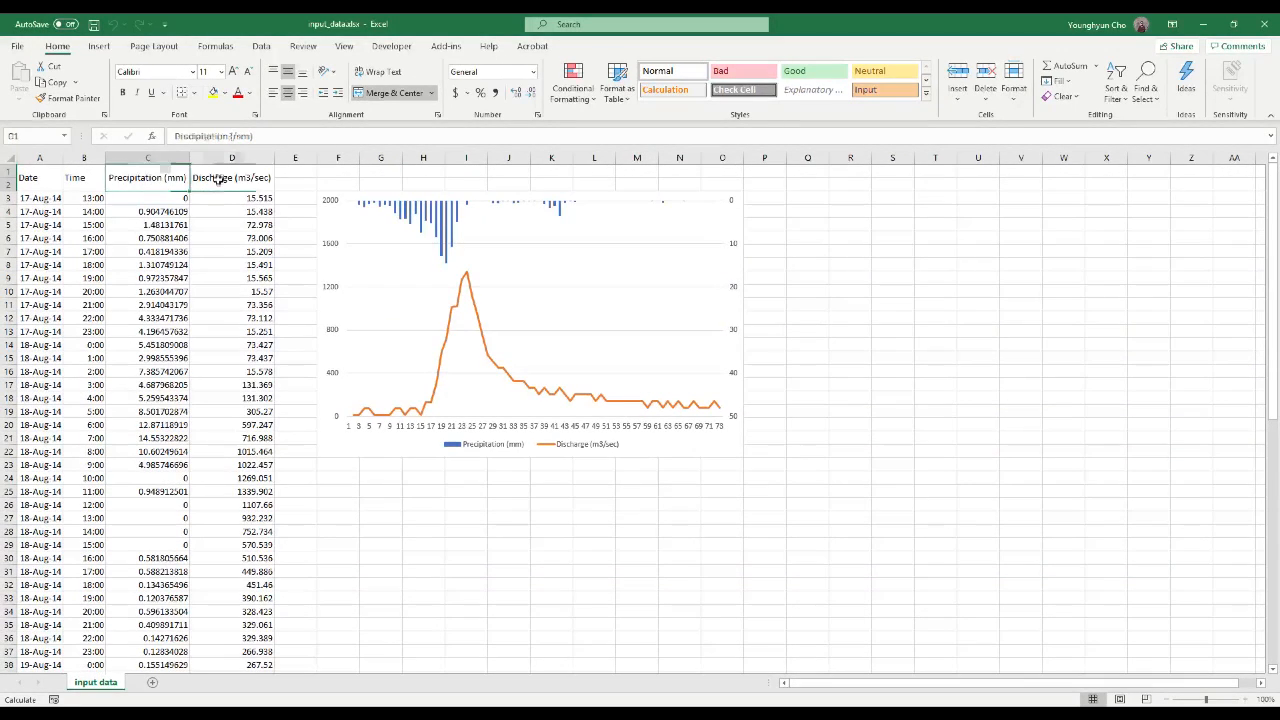
{"action": "left_click", "coordinate": [218, 178]}
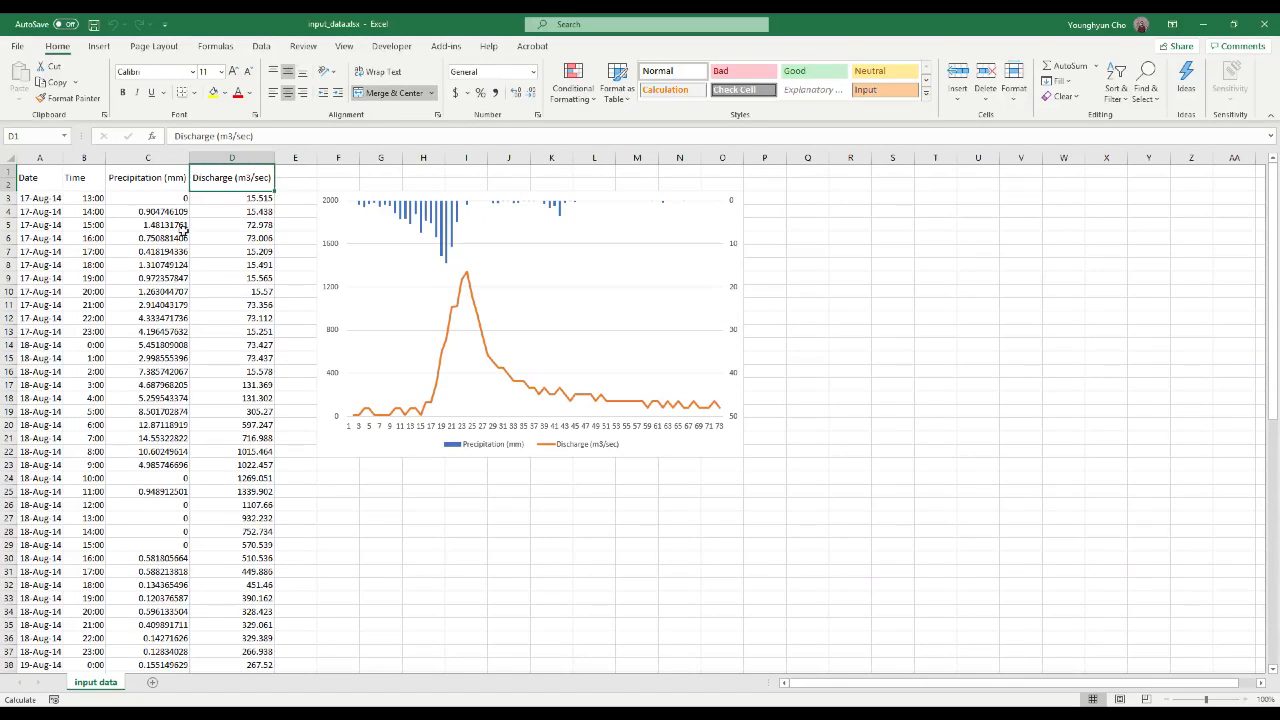
{"action": "left_click", "coordinate": [36, 183]}
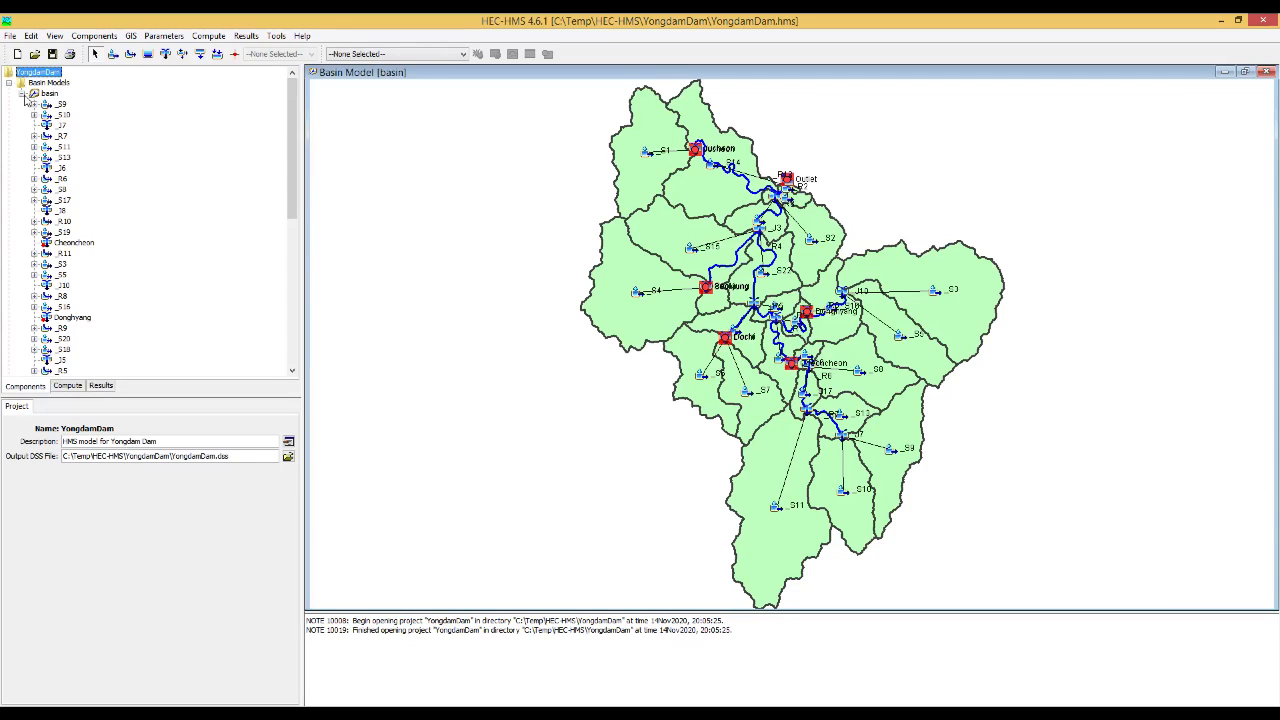
Switch to the YongdamDam project in HEC-HMS, collapse the basin model's elements and review its basin model and yd_dem terrain data.
{"action": "left_click", "coordinate": [23, 94]}
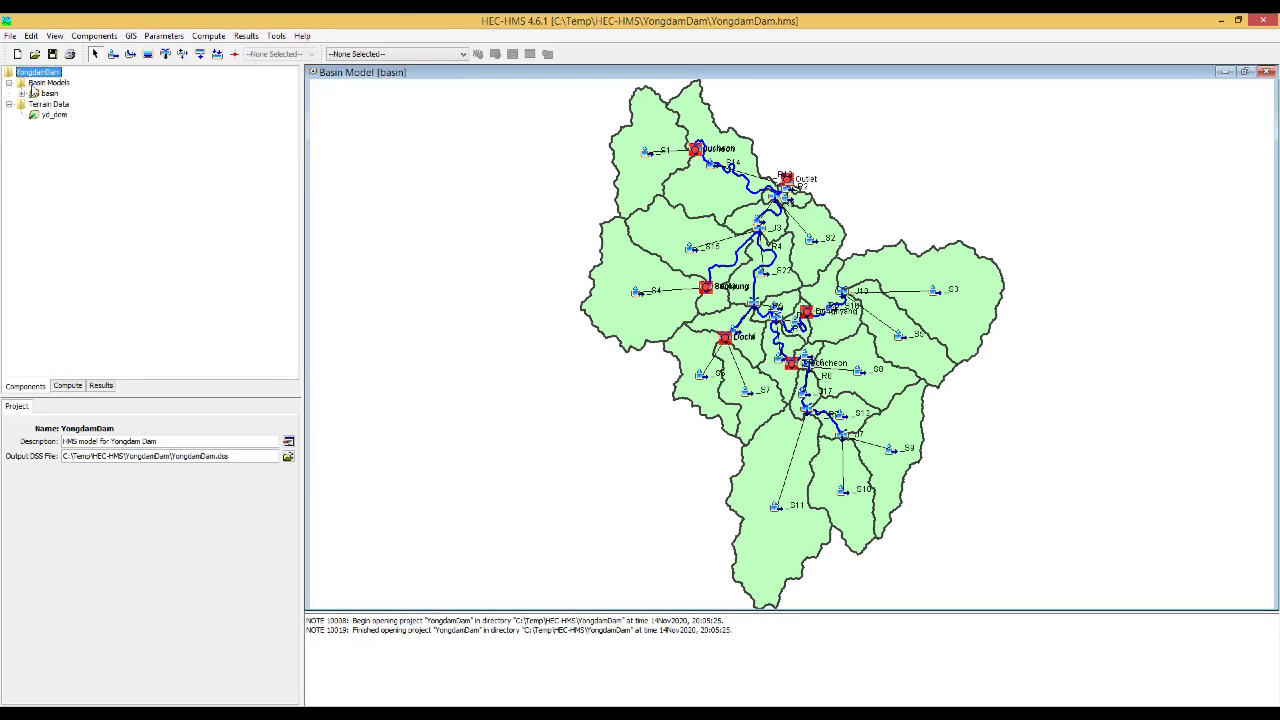
{"action": "left_click", "coordinate": [36, 83]}
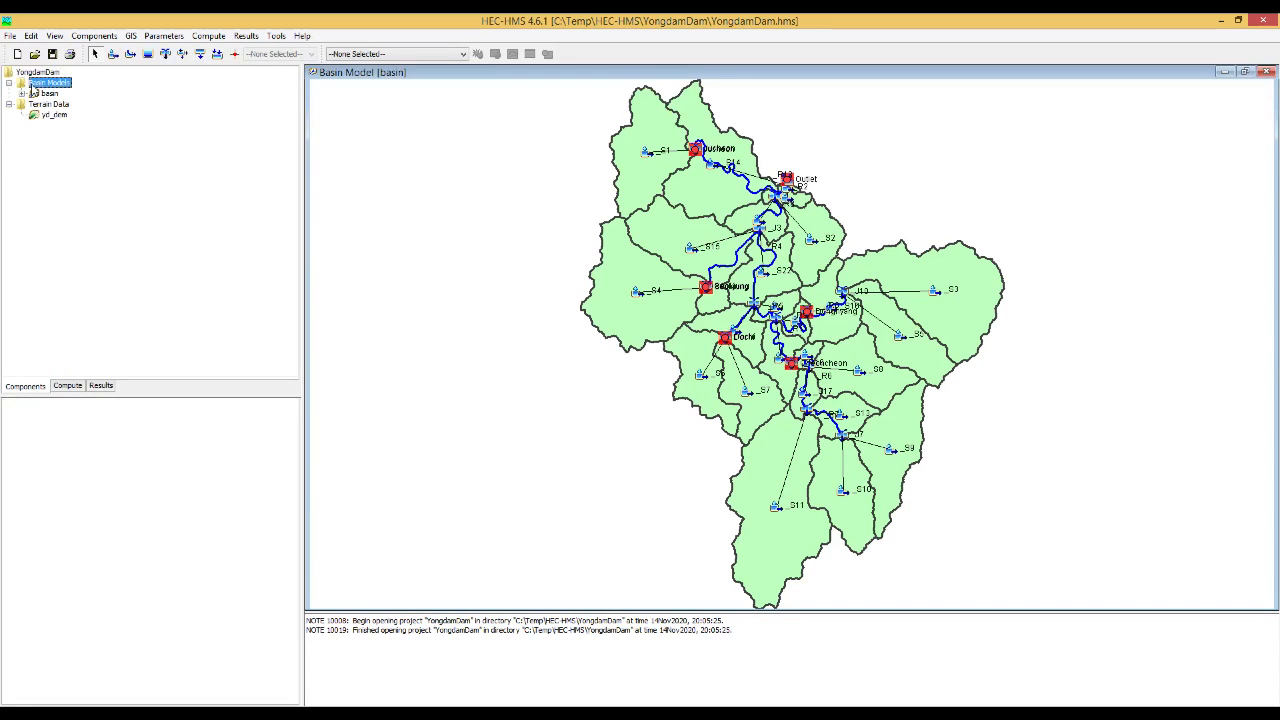
{"action": "left_click", "coordinate": [45, 104]}
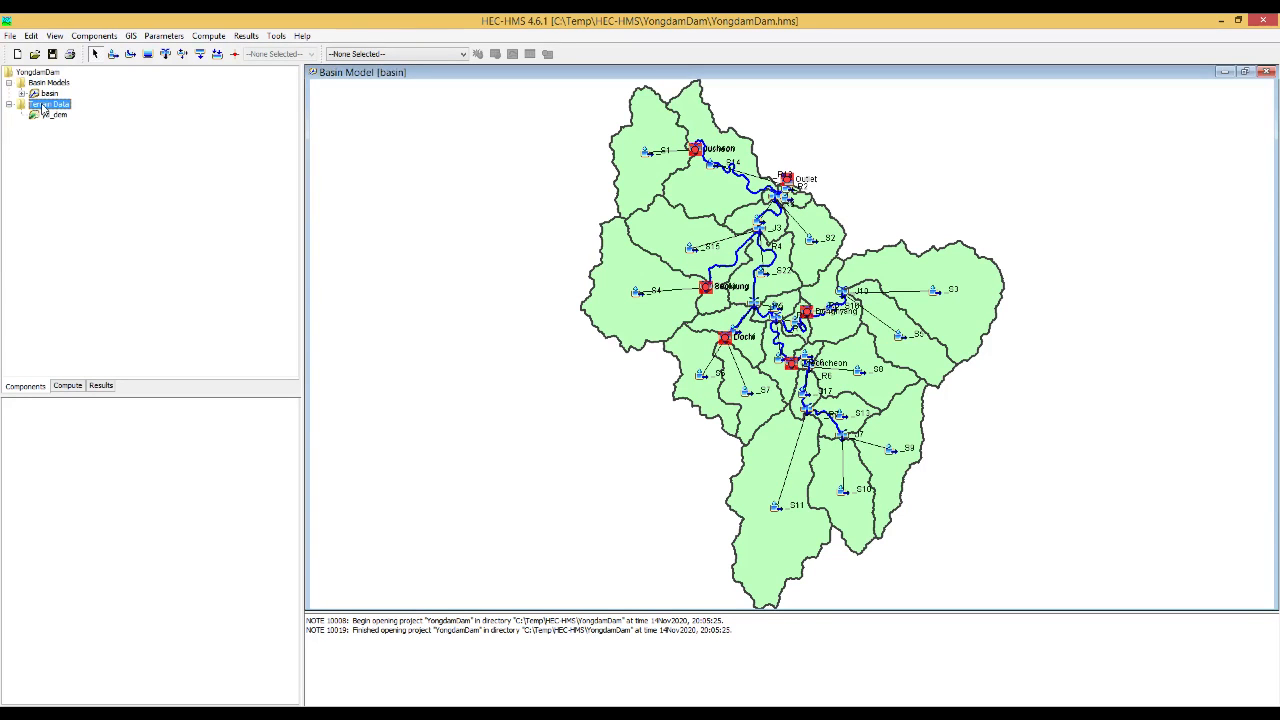
{"action": "left_click", "coordinate": [43, 116]}
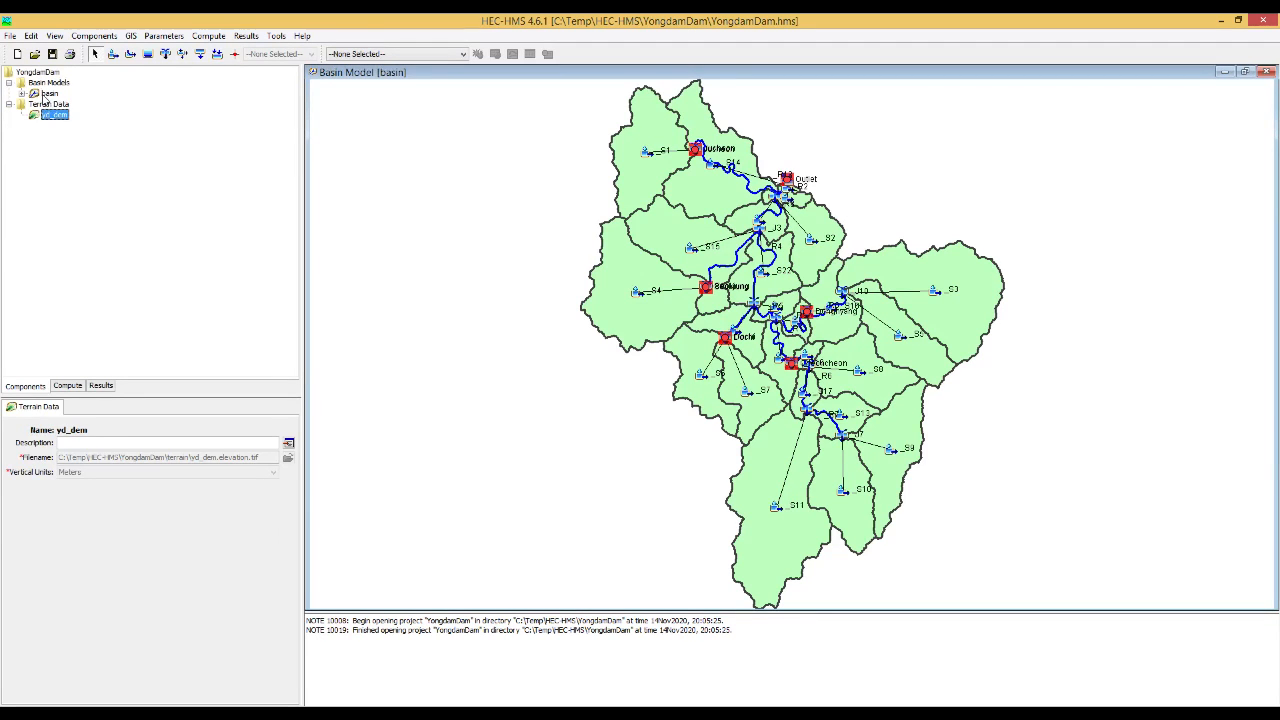
{"action": "left_click", "coordinate": [47, 93]}
{"action": "left_click", "coordinate": [44, 84]}
{"action": "left_click", "coordinate": [43, 75]}
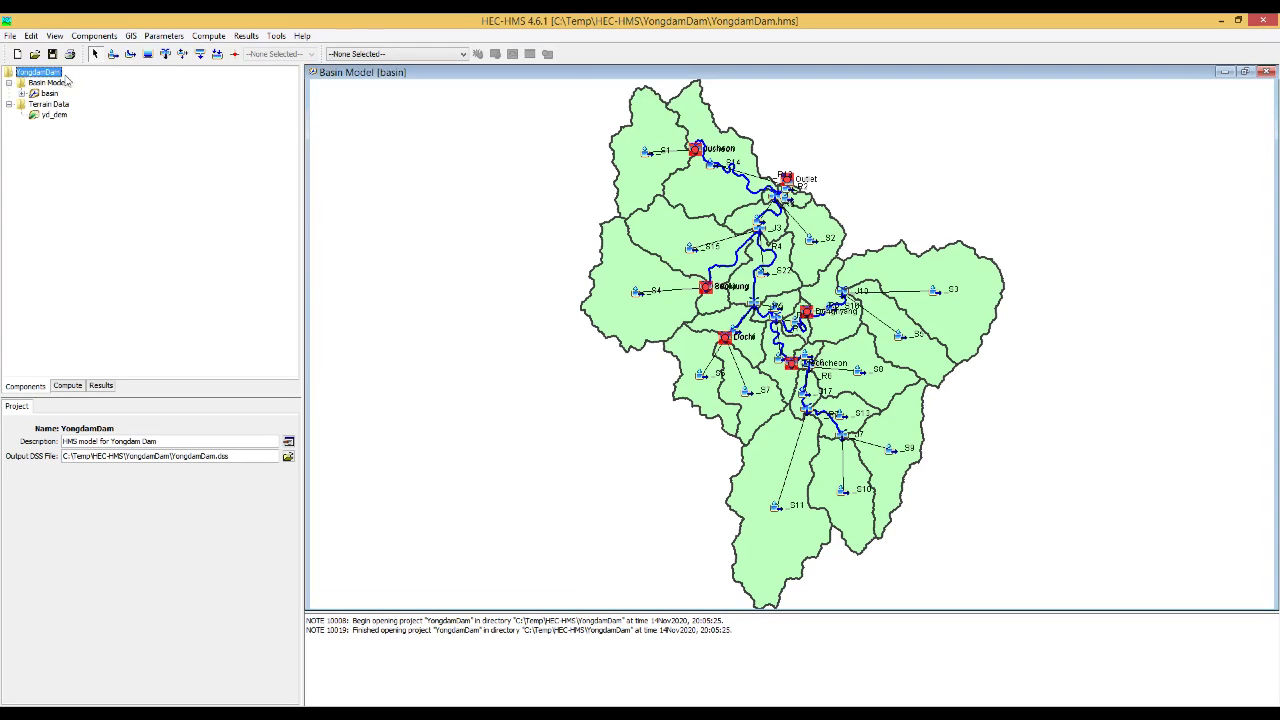
Create a precipitation gage named Gage 1 with the description "watershed average" in the Time-Series Data Manager.
{"action": "left_click", "coordinate": [89, 38]}
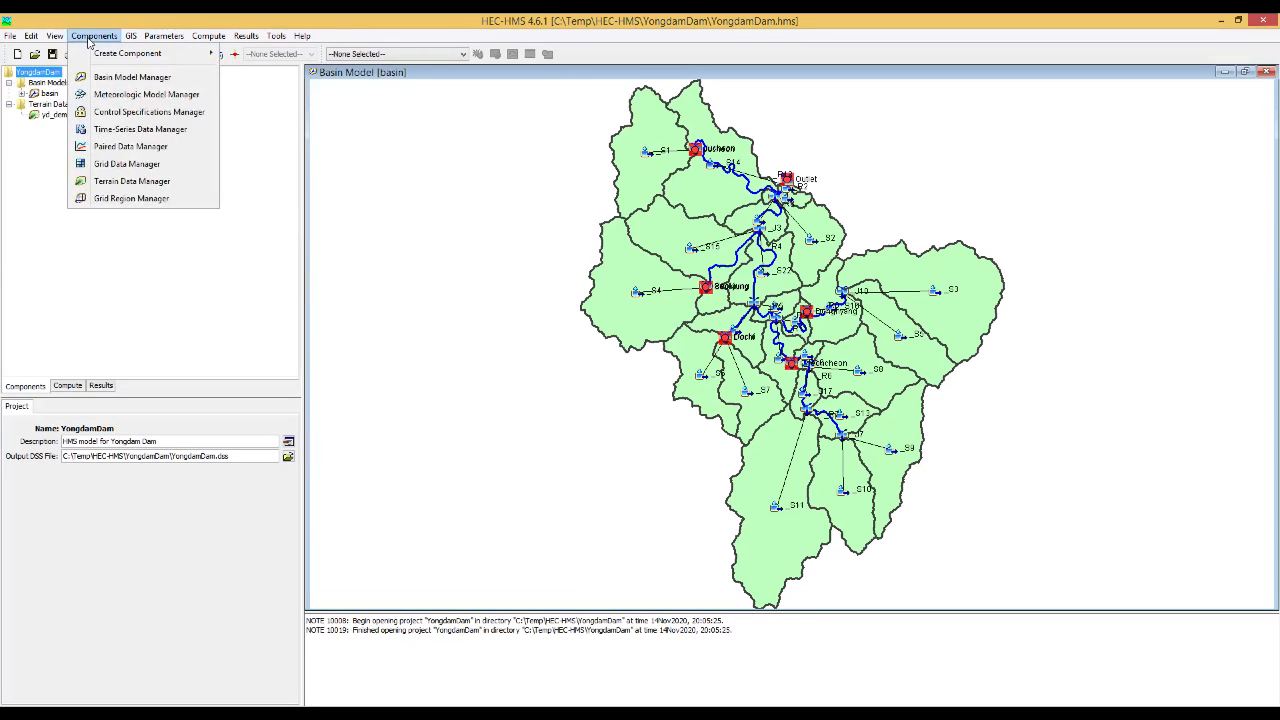
{"action": "left_click", "coordinate": [110, 130]}
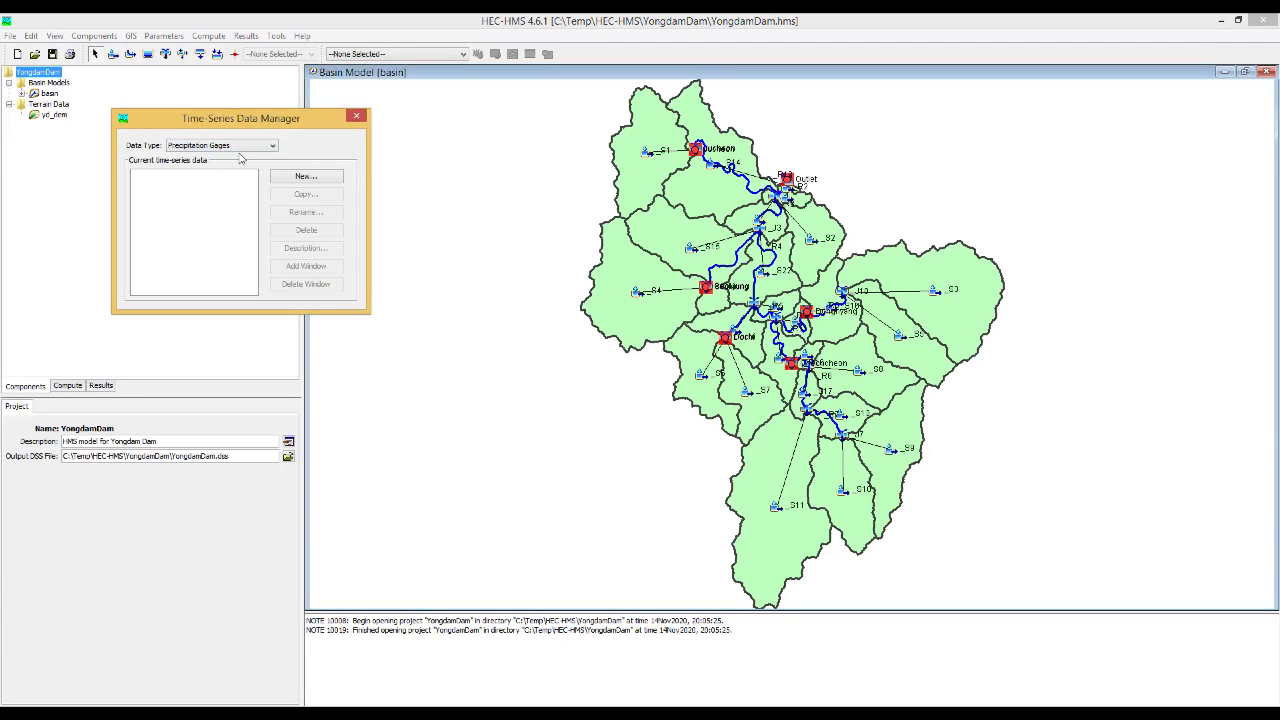
{"action": "left_click", "coordinate": [308, 177]}
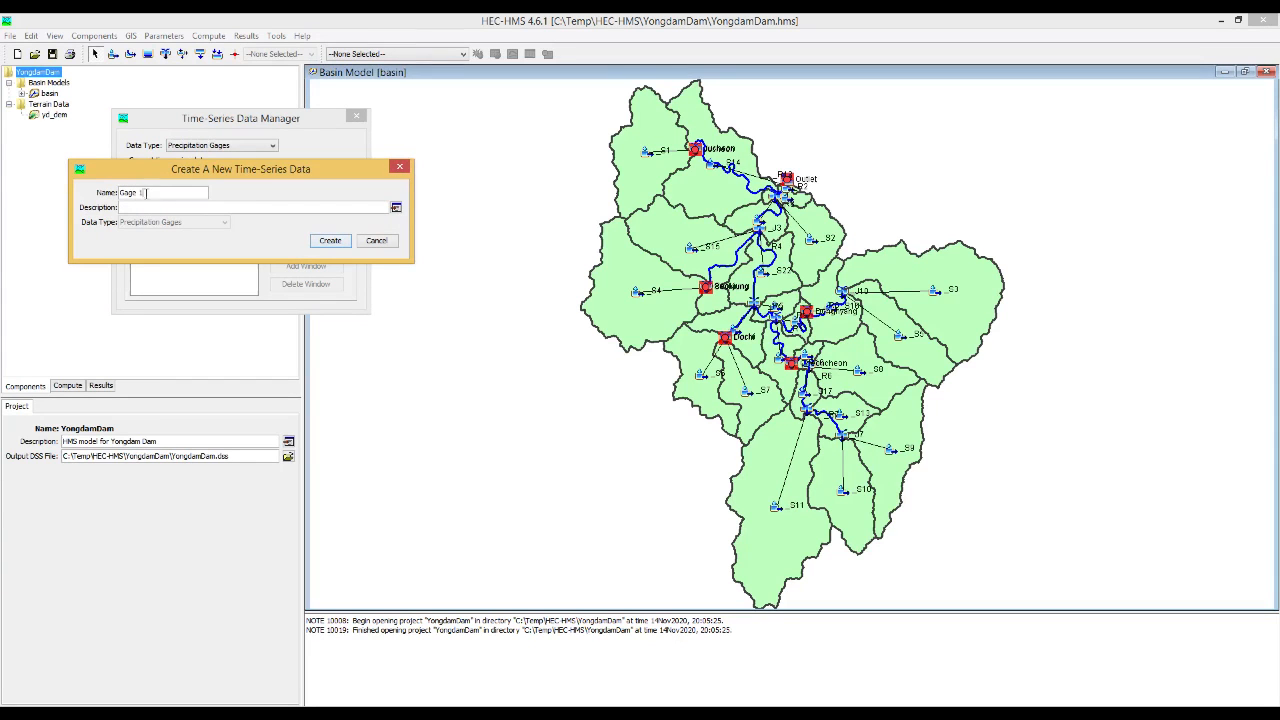
{"action": "left_click", "coordinate": [154, 206]}
{"action": "type", "text": "watershed areer"}
{"action": "left_click", "coordinate": [153, 206]}
{"action": "left_click", "coordinate": [330, 241]}
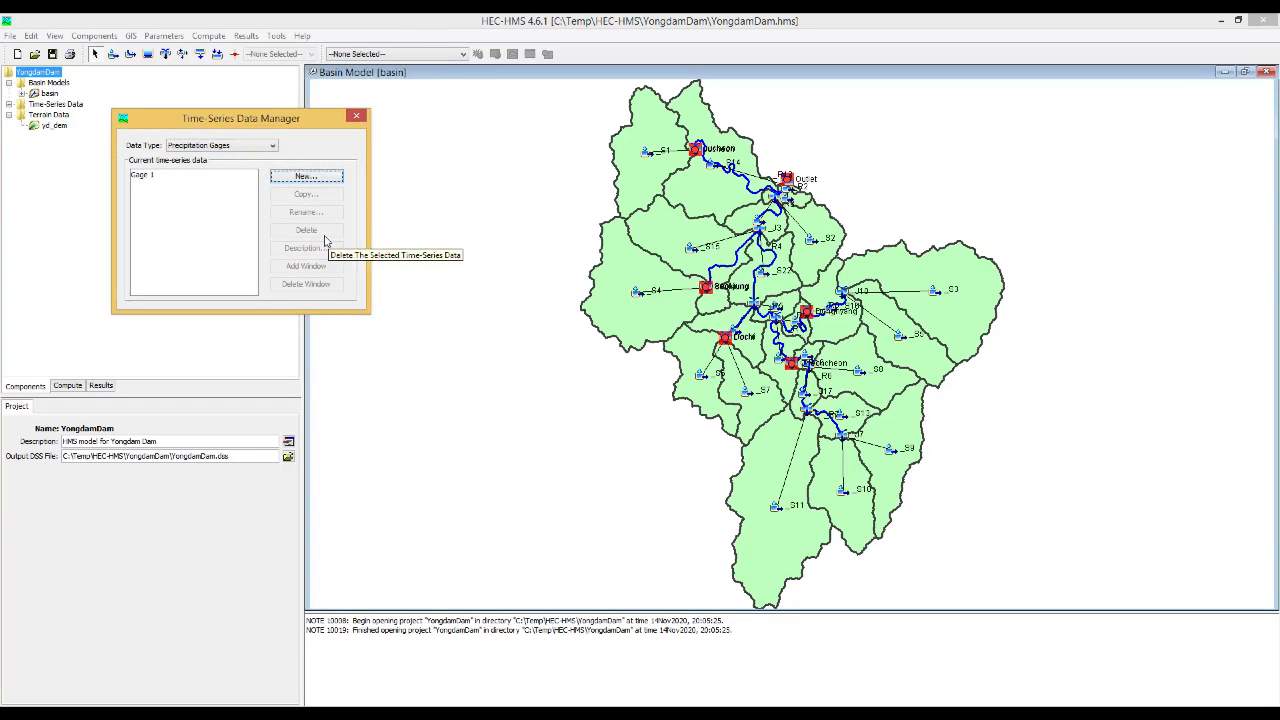
Create a discharge gage named Gage 1 with the description "discharge for outlet point" and close the Time-Series Data Manager.
{"action": "left_click", "coordinate": [242, 148]}
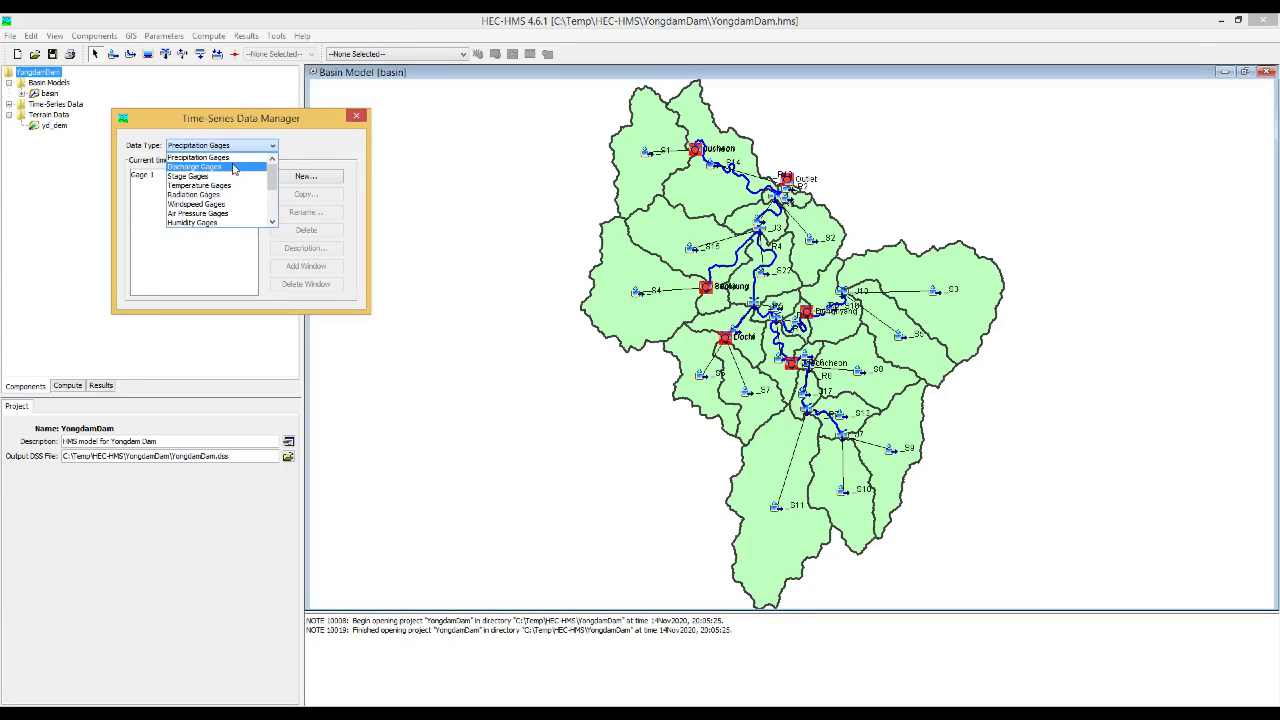
{"action": "left_click", "coordinate": [234, 168]}
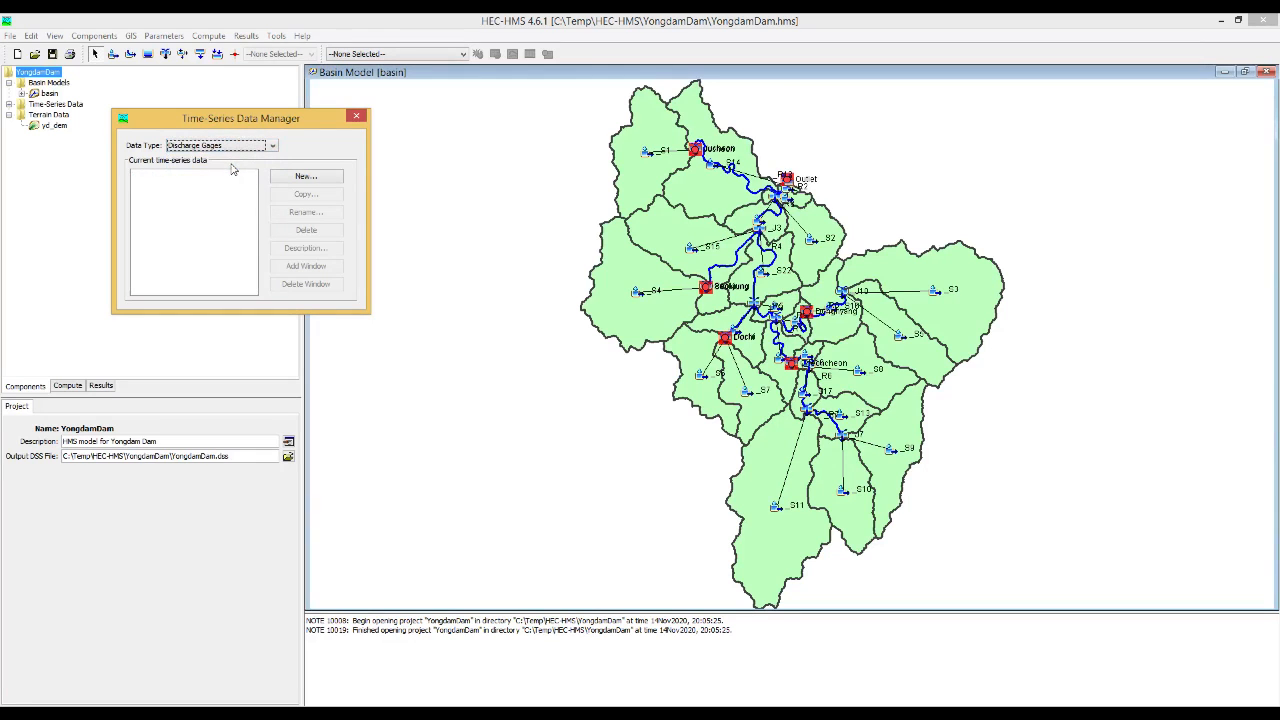
{"action": "left_click", "coordinate": [309, 180]}
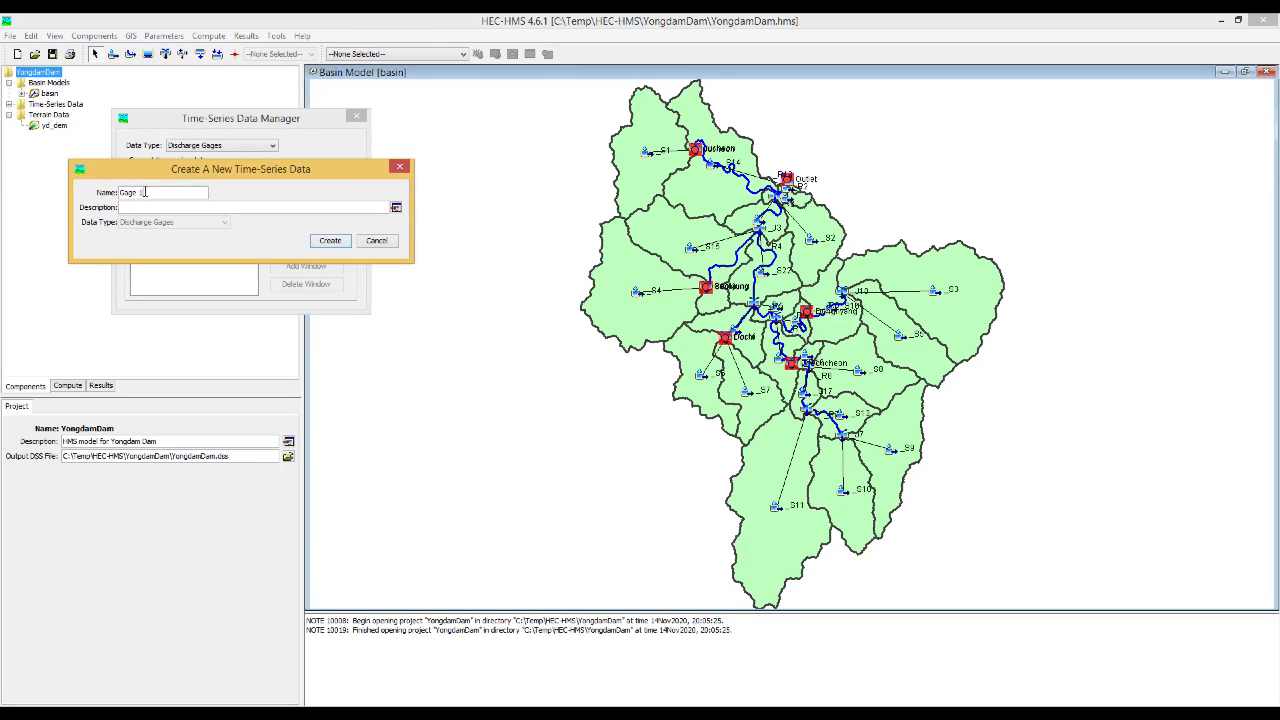
{"action": "left_click", "coordinate": [155, 205]}
{"action": "type", "text": "discharge for outlet point"}
{"action": "left_click", "coordinate": [330, 242]}
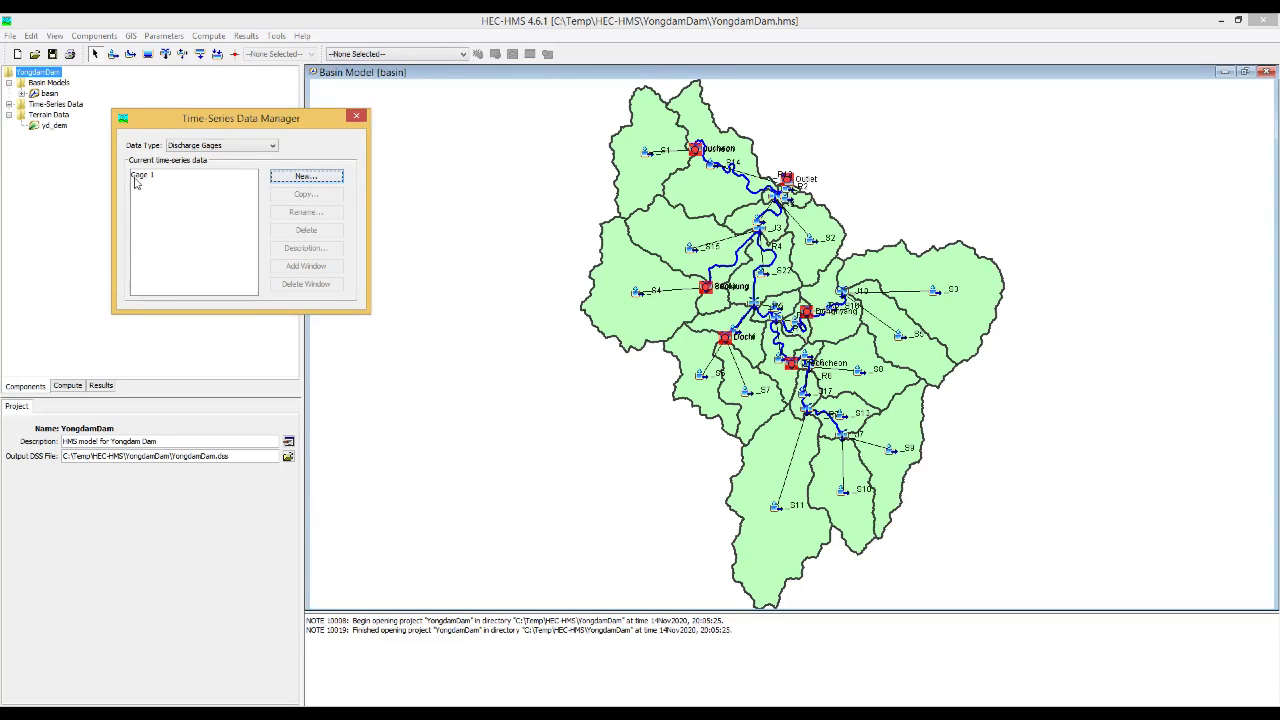
{"action": "left_click", "coordinate": [356, 119]}
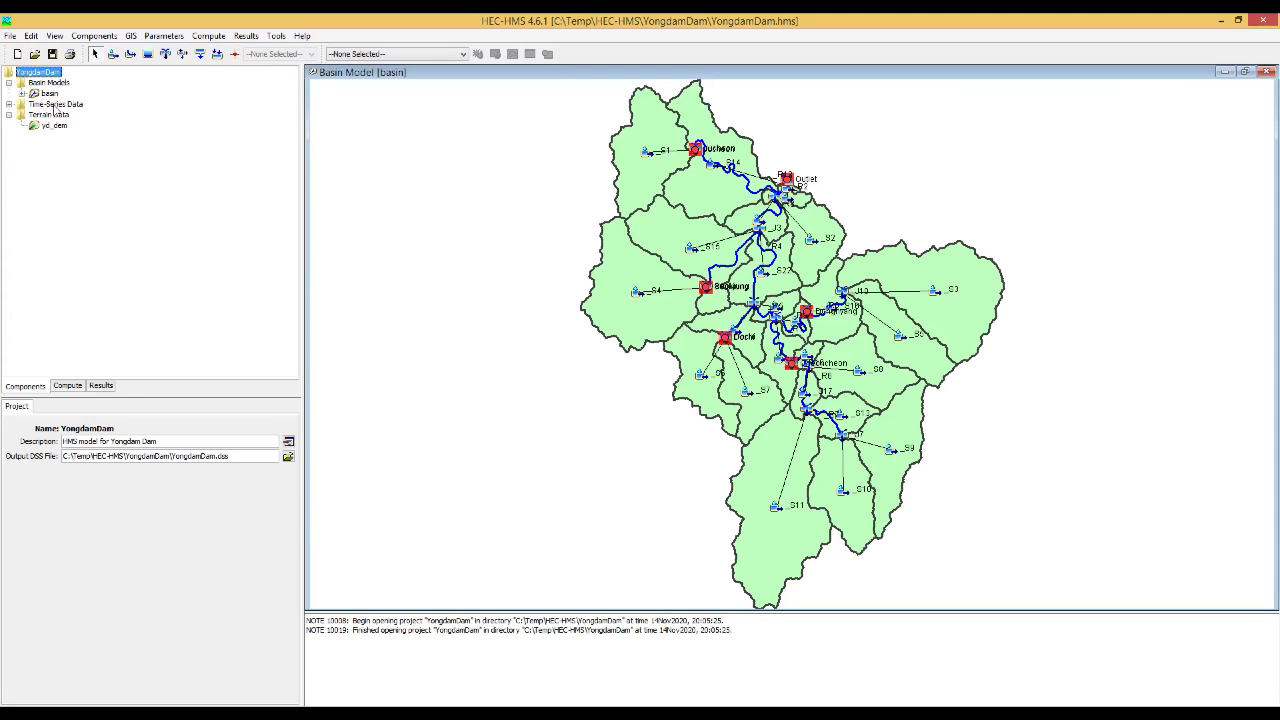
Expand the precipitation and discharge gages down to their time windows and set the precipitation gage's time interval to 1 Hour.
{"action": "left_click", "coordinate": [9, 105]}
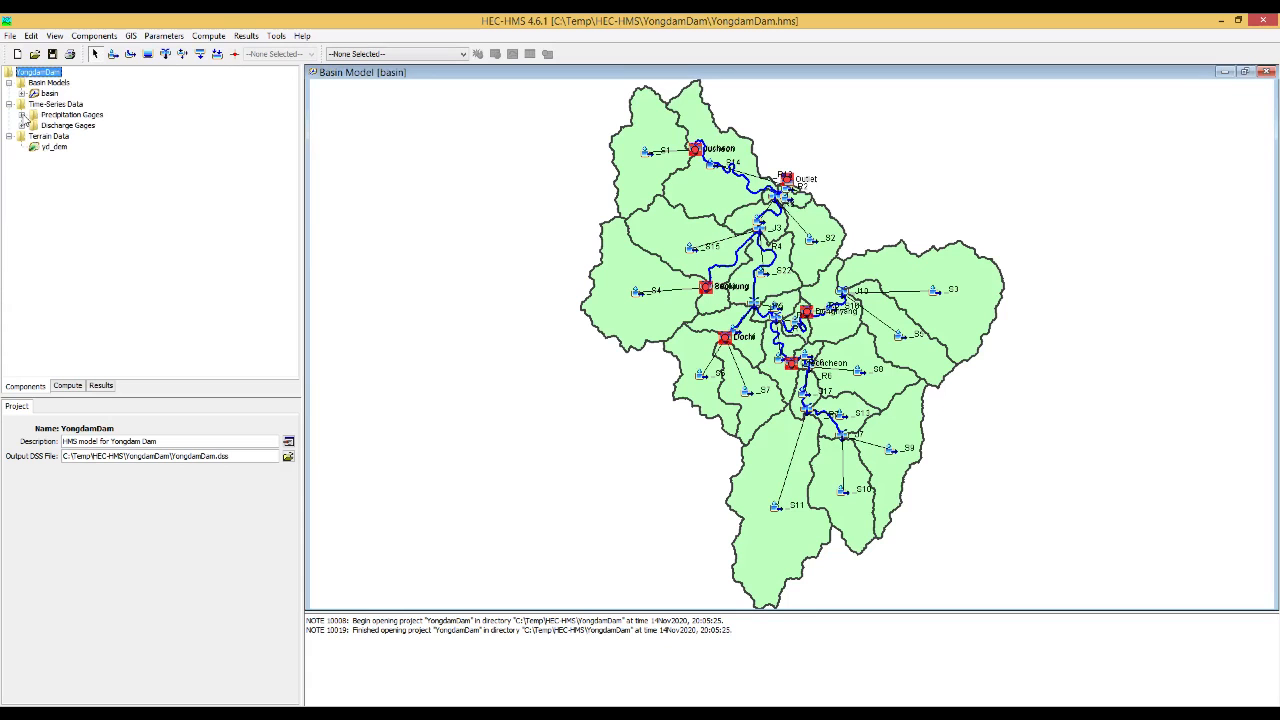
{"action": "left_click", "coordinate": [22, 115]}
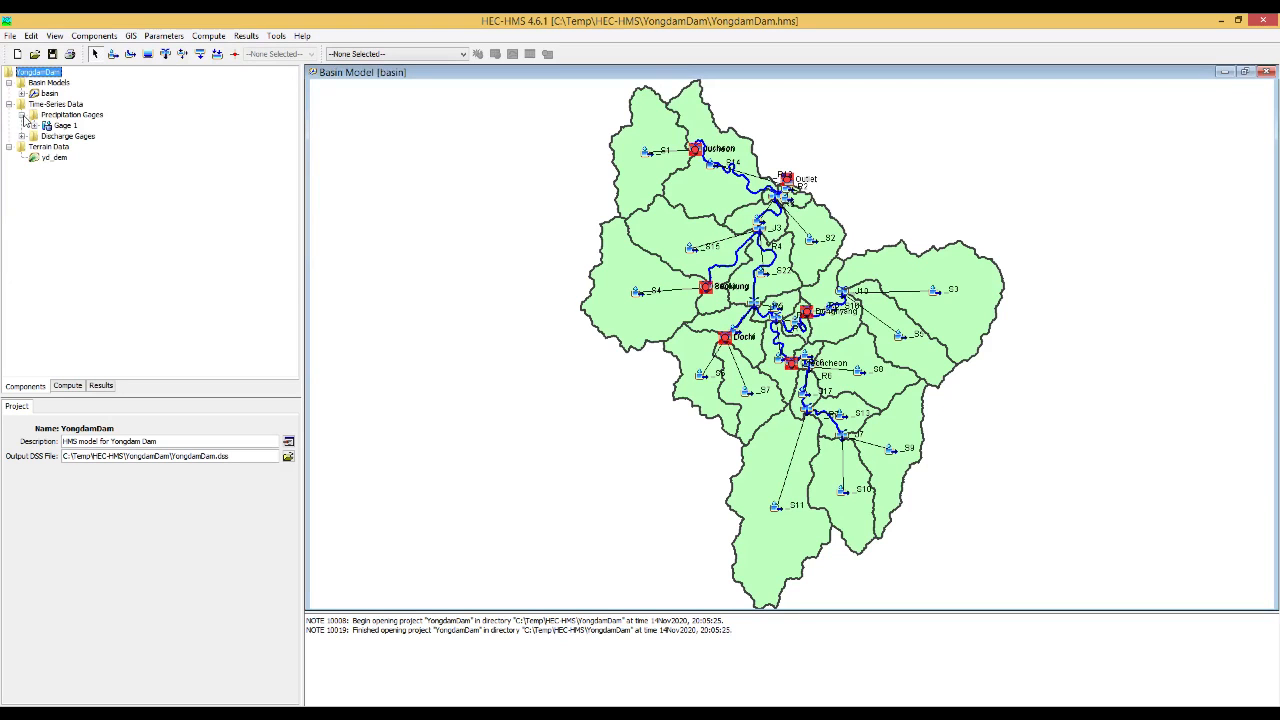
{"action": "left_click", "coordinate": [35, 126]}
{"action": "left_click", "coordinate": [22, 147]}
{"action": "left_click", "coordinate": [35, 158]}
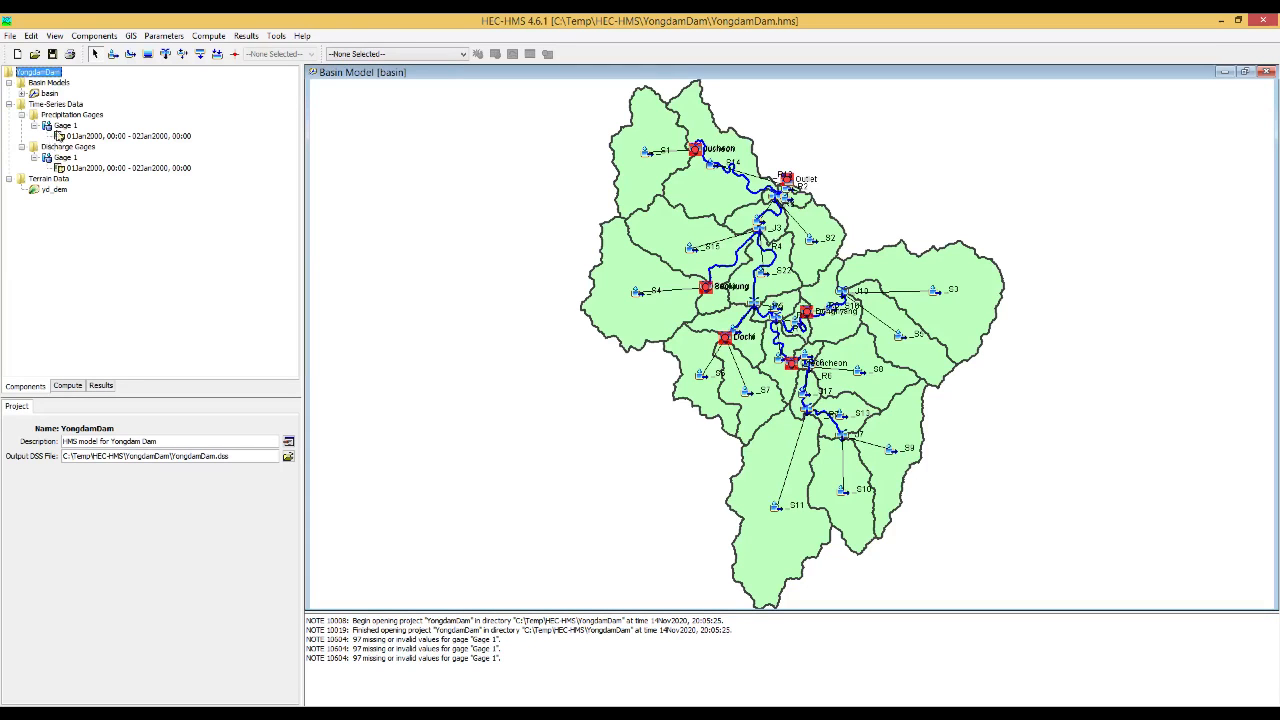
{"action": "left_click", "coordinate": [66, 126]}
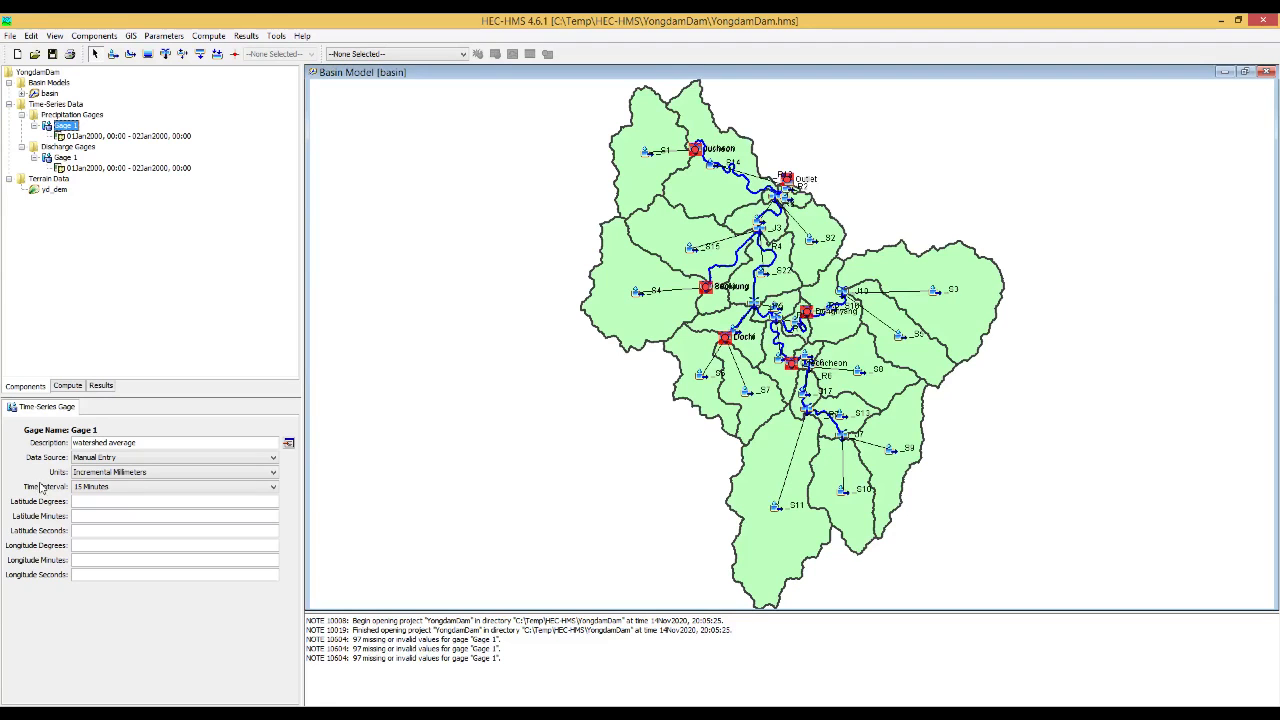
{"action": "left_click", "coordinate": [91, 487]}
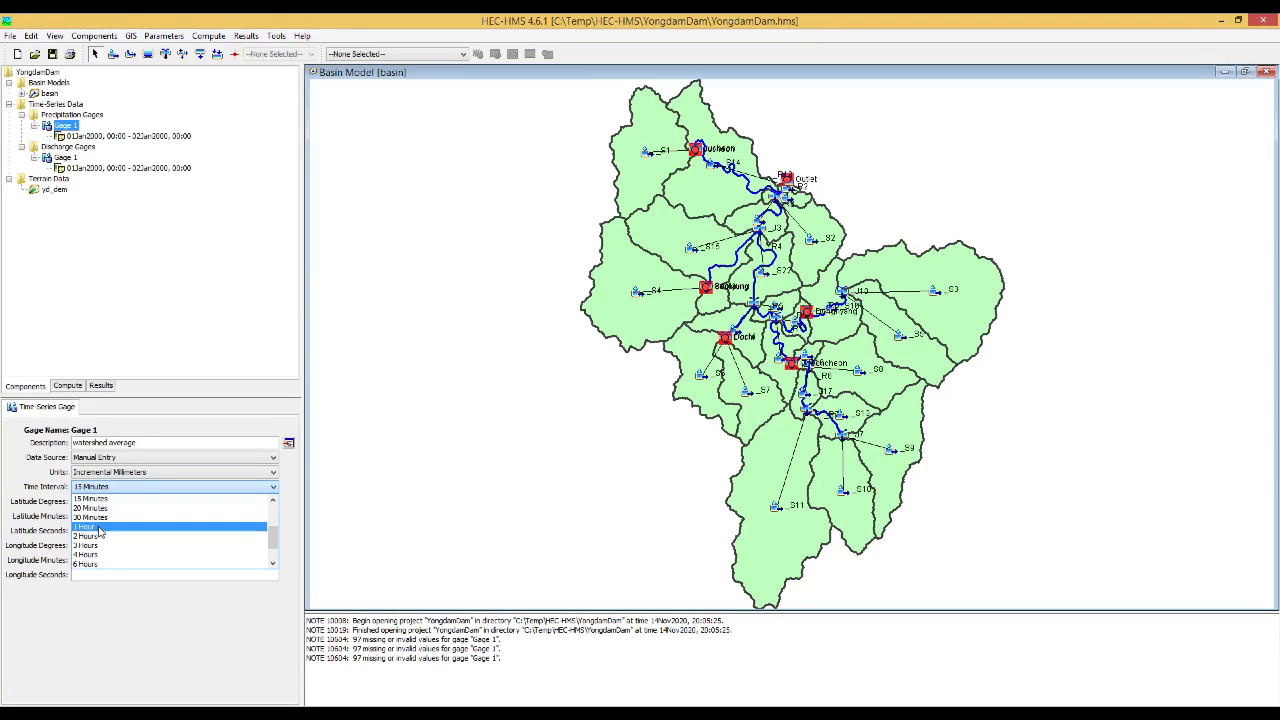
{"action": "left_click", "coordinate": [99, 527]}
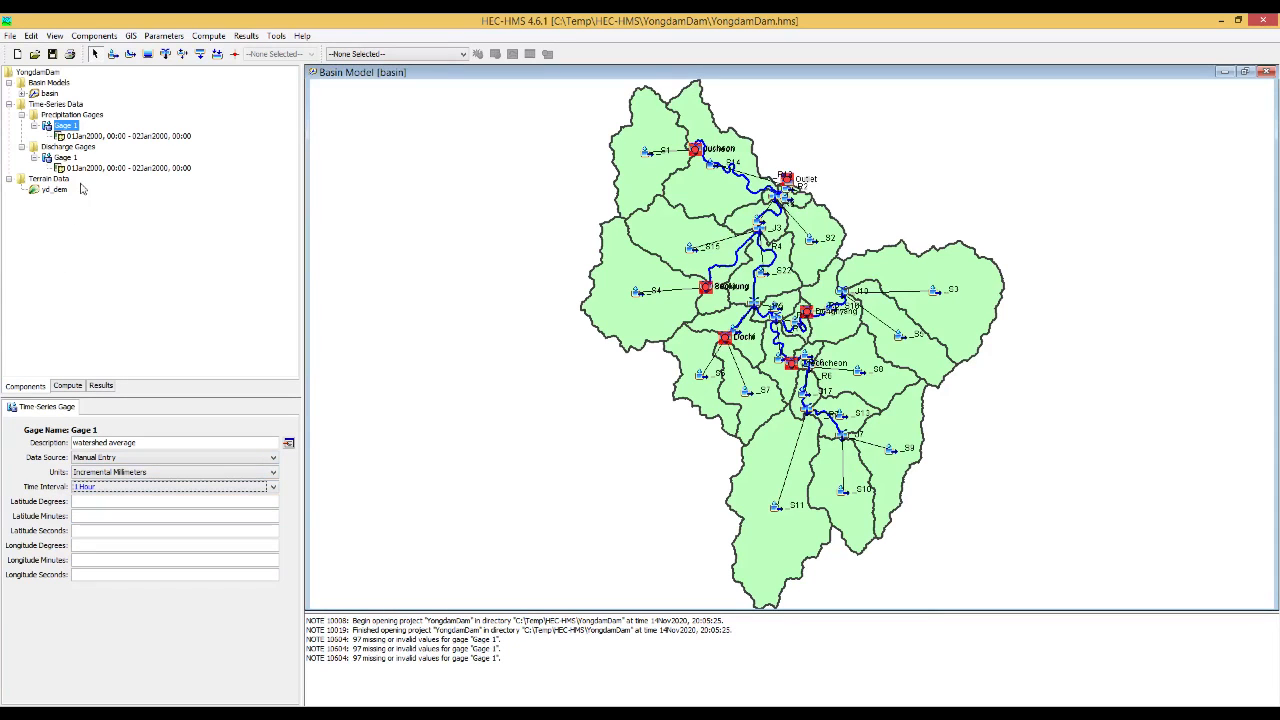
Inspect the precipitation gage's time window, table and graph, and switch to the input_data.xlsx workbook in Excel.
{"action": "left_click", "coordinate": [84, 136]}
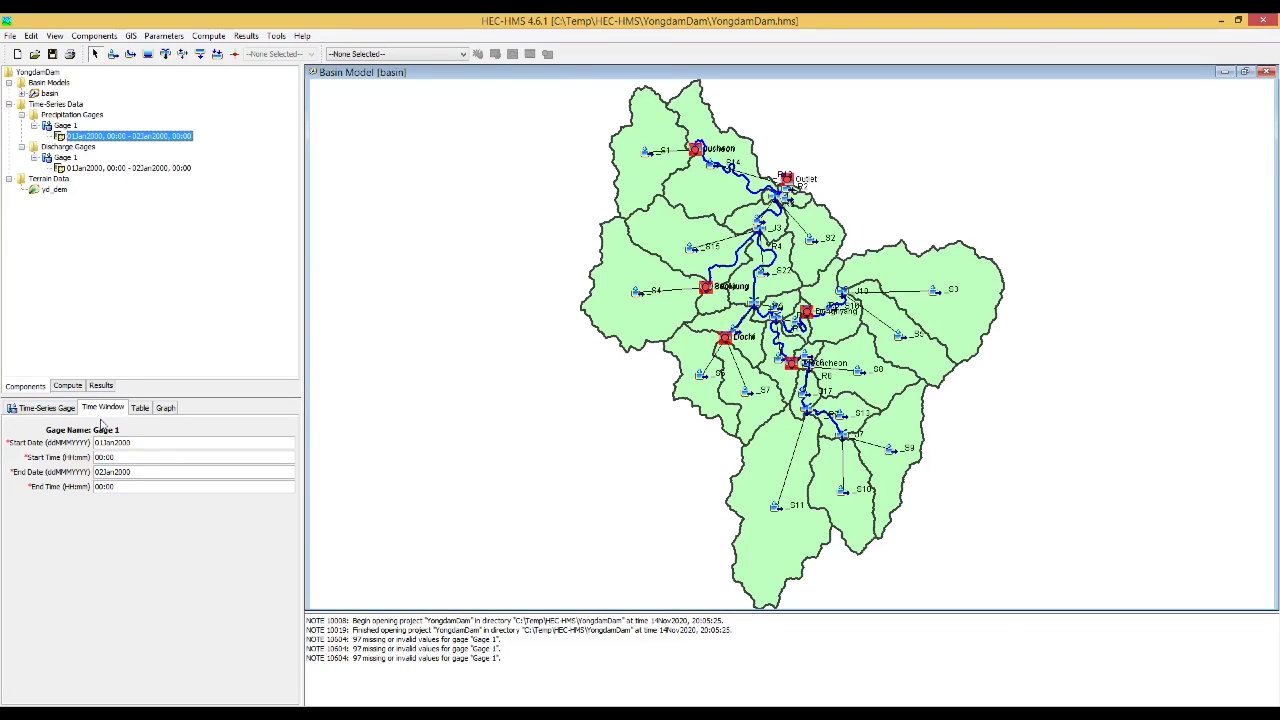
{"action": "left_click", "coordinate": [140, 410]}
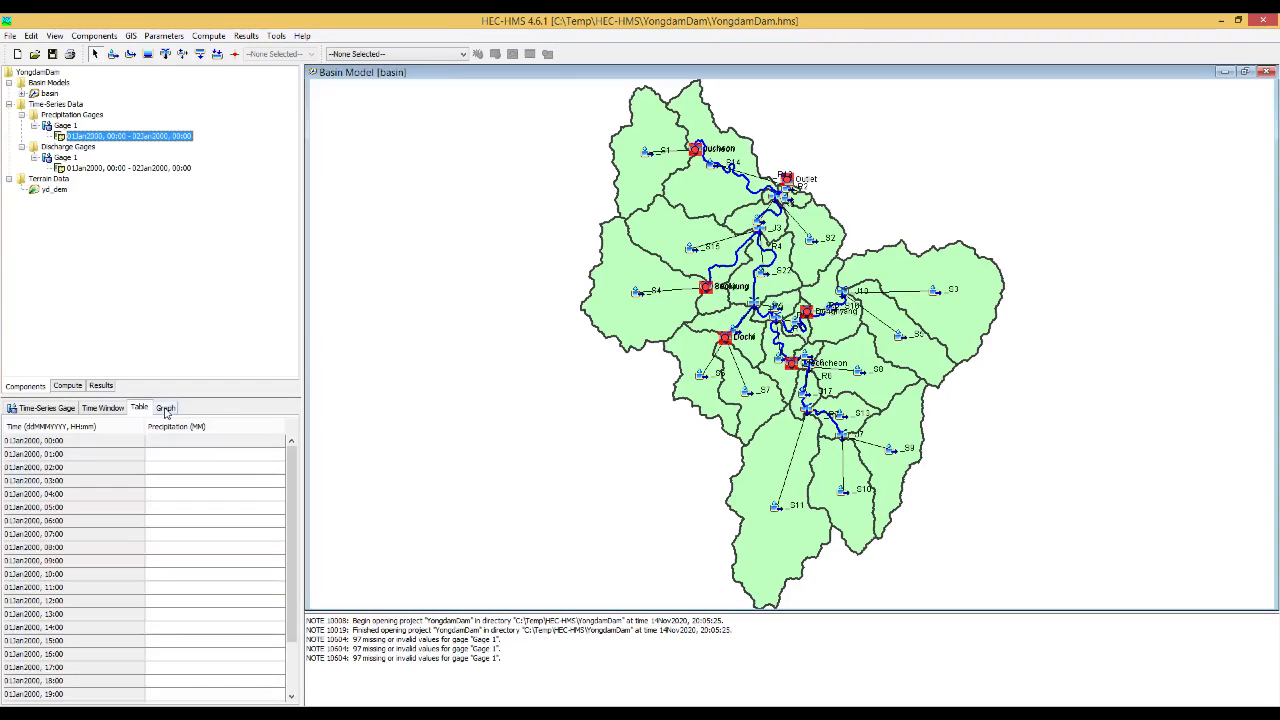
{"action": "left_click", "coordinate": [165, 409]}
{"action": "left_click", "coordinate": [103, 409]}
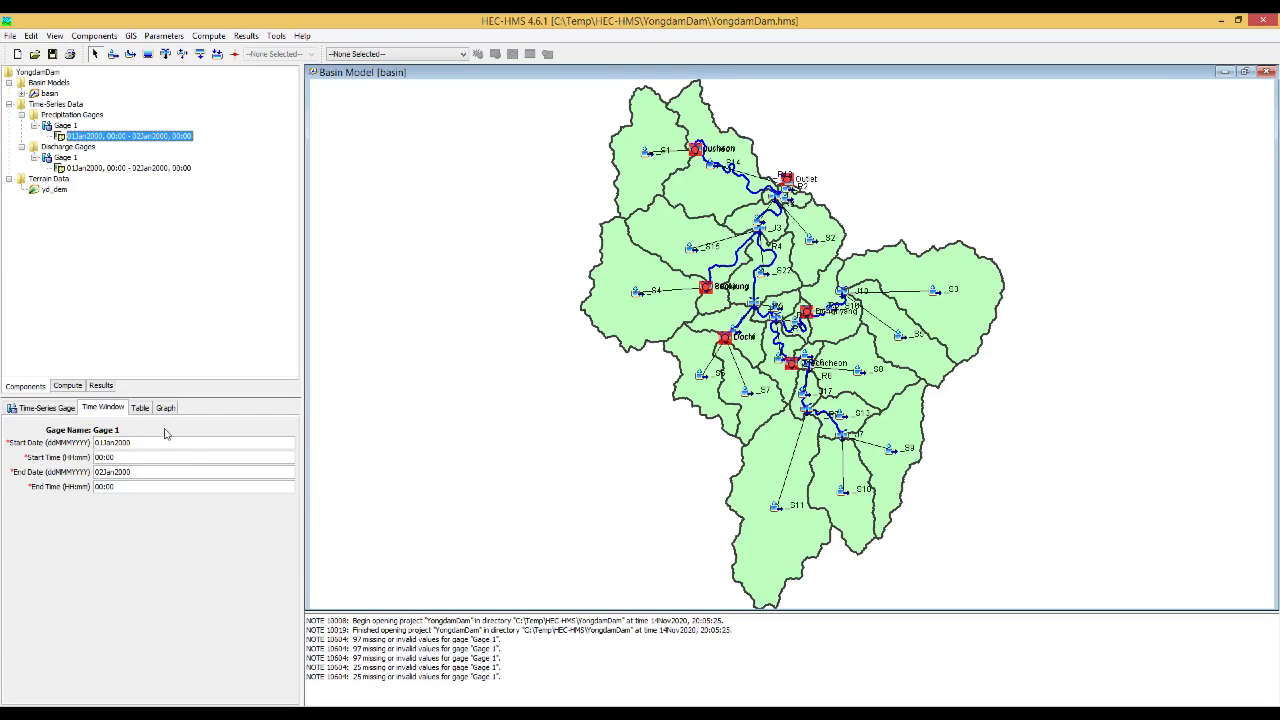
{"action": "left_click", "coordinate": [291, 713]}
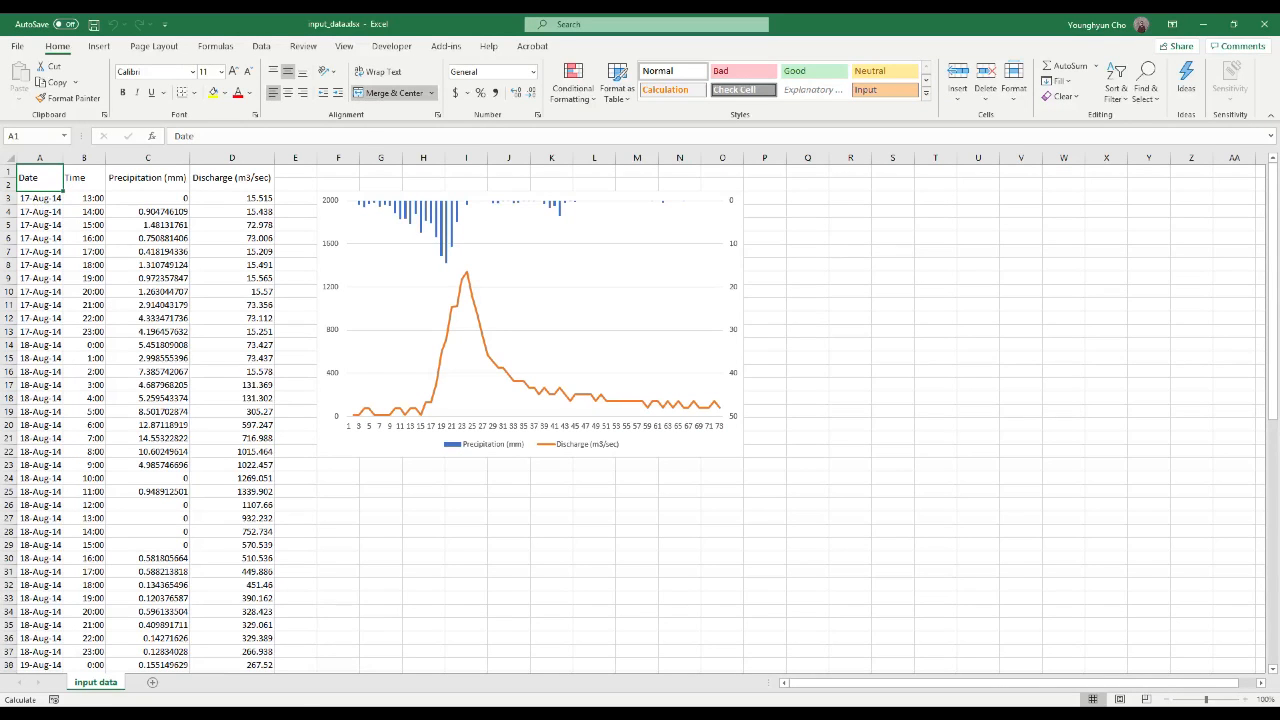
Switch back to HEC-HMS and set the precipitation gage's start date to 17Aug2014.
{"action": "mouse_move", "coordinate": [302, 715]}
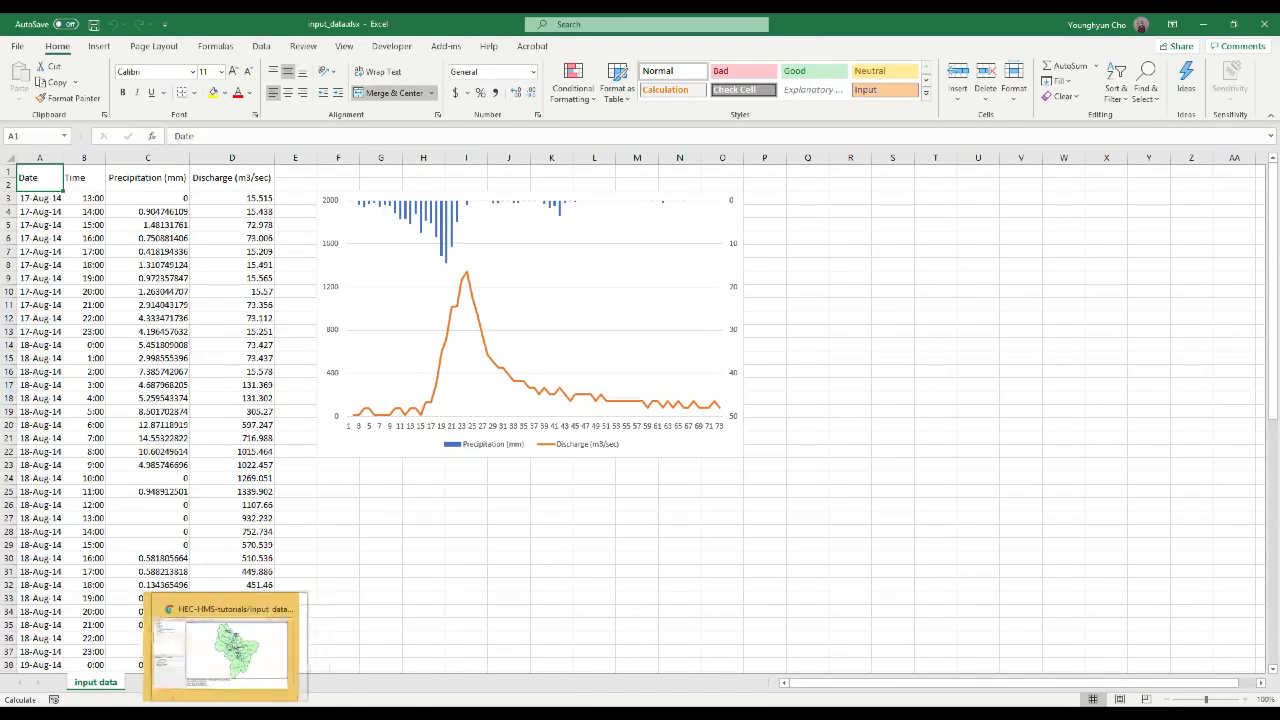
{"action": "left_click", "coordinate": [219, 714]}
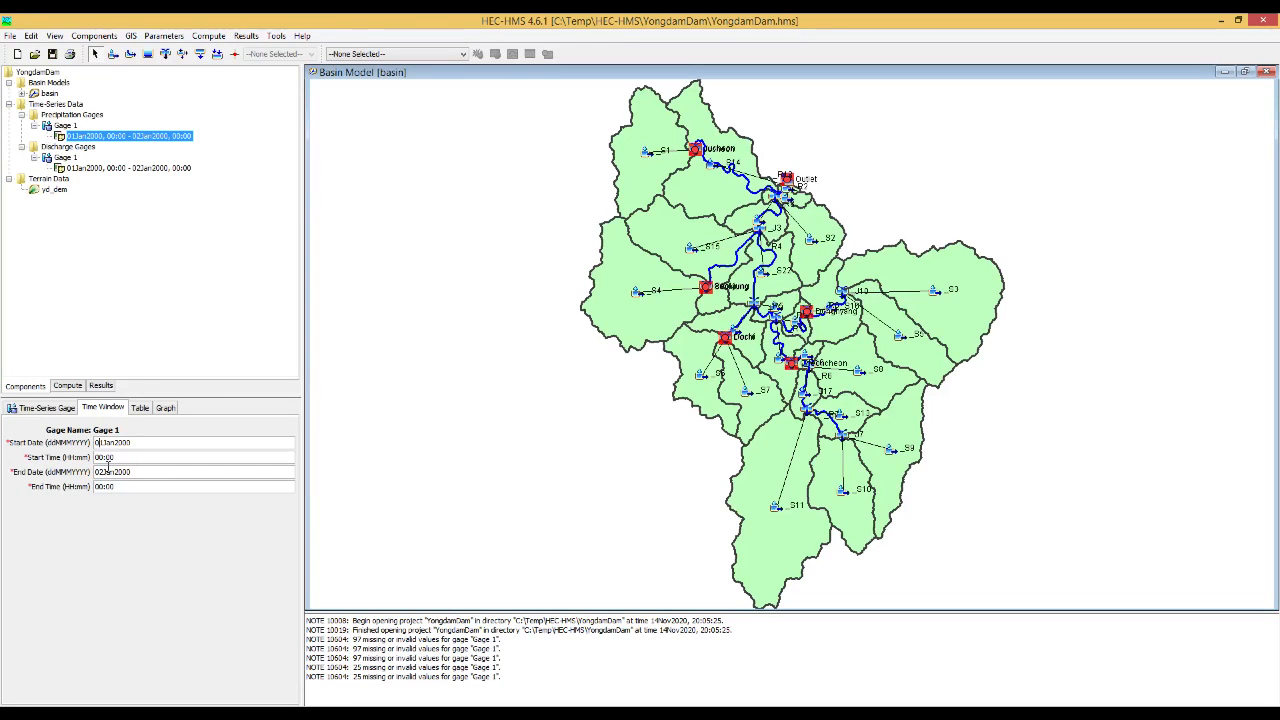
{"action": "key", "text": "BackSpace"}
{"action": "key", "text": "BackSpace"}
{"action": "type", "text": "17Aug"}
{"action": "key", "text": "Delete"}
{"action": "key", "text": "Delete"}
{"action": "key", "text": "Delete"}
Copy the precipitation gage's start date to its end date, change that to 20Aug2014, and set the start and end times to 12:00.
{"action": "left_click_drag", "start_coordinate": [148, 438], "coordinate": [78, 438]}
{"action": "double_click", "coordinate": [125, 440]}
{"action": "key", "text": "ctrl+c"}
{"action": "double_click", "coordinate": [108, 472]}
{"action": "key", "text": "ctrl+v"}
{"action": "key", "text": "BackSpace"}
{"action": "key", "text": "BackSpace"}
{"action": "type", "text": "20"}
{"action": "type", "text": "2"}
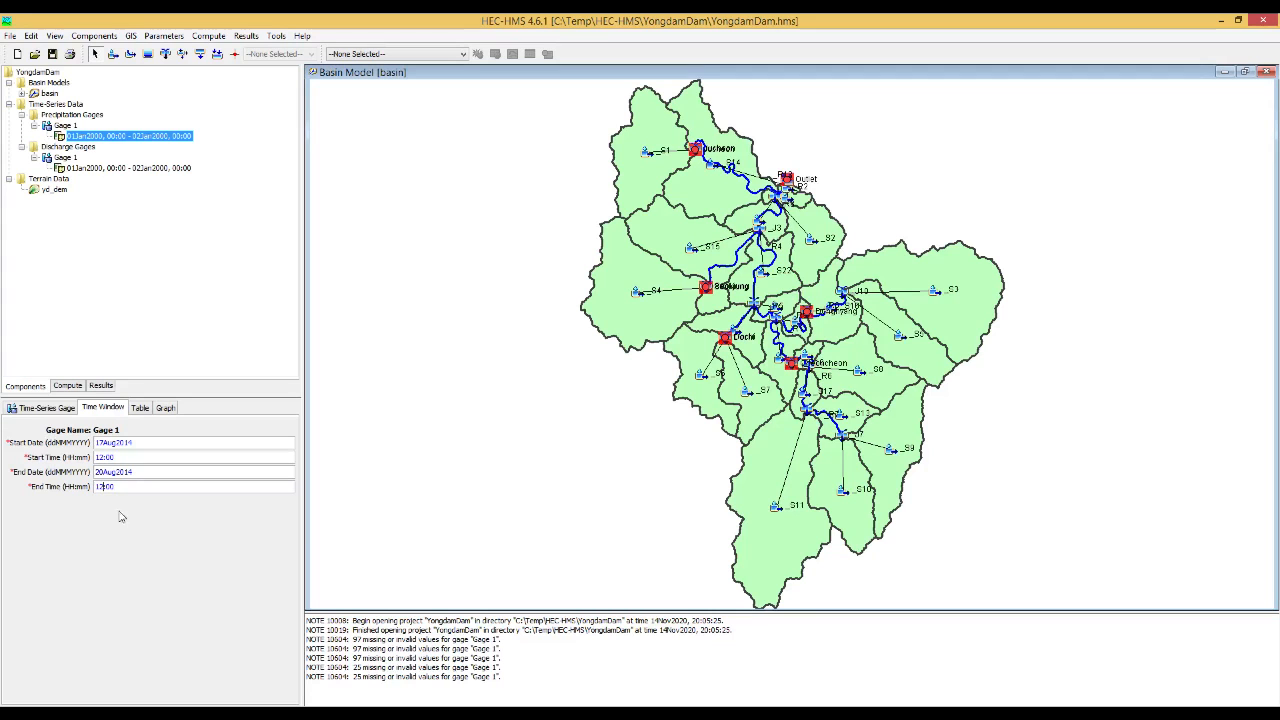
Open the precipitation gage's data table and copy the precipitation values C3:C74 from the input_data.xlsx workbook in Excel.
{"action": "left_click", "coordinate": [139, 409]}
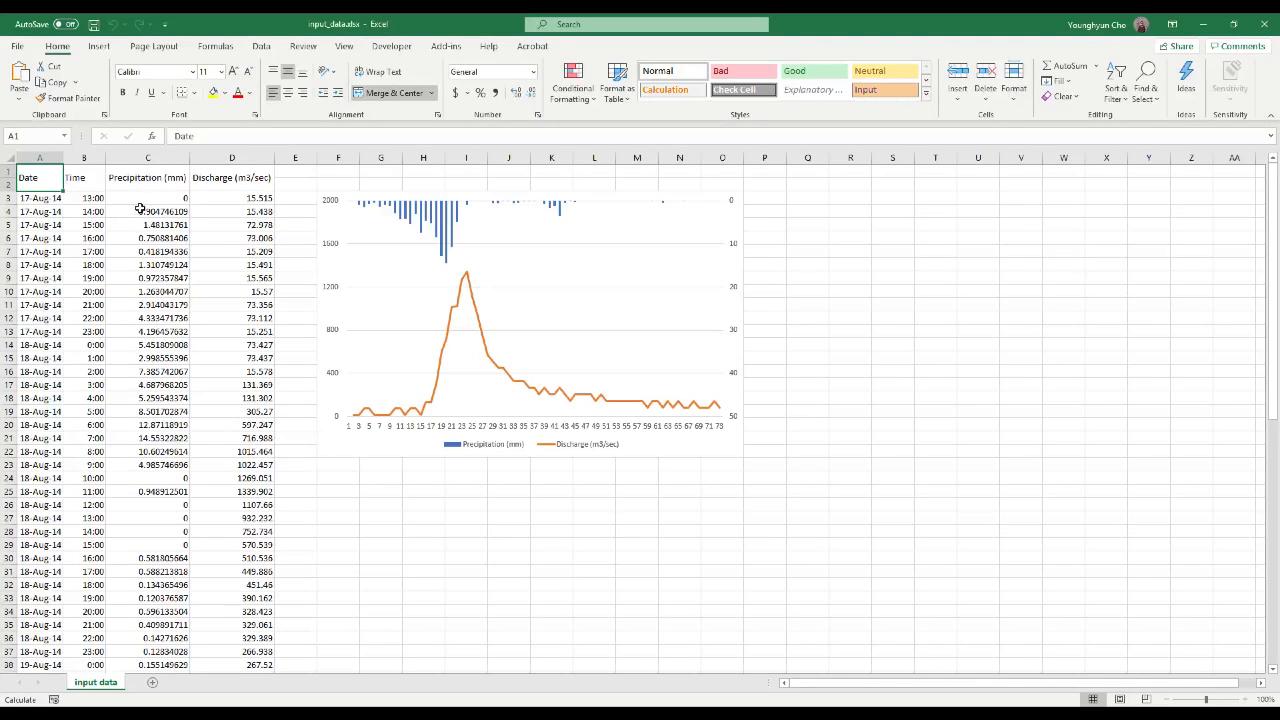
{"action": "left_click", "coordinate": [142, 199]}
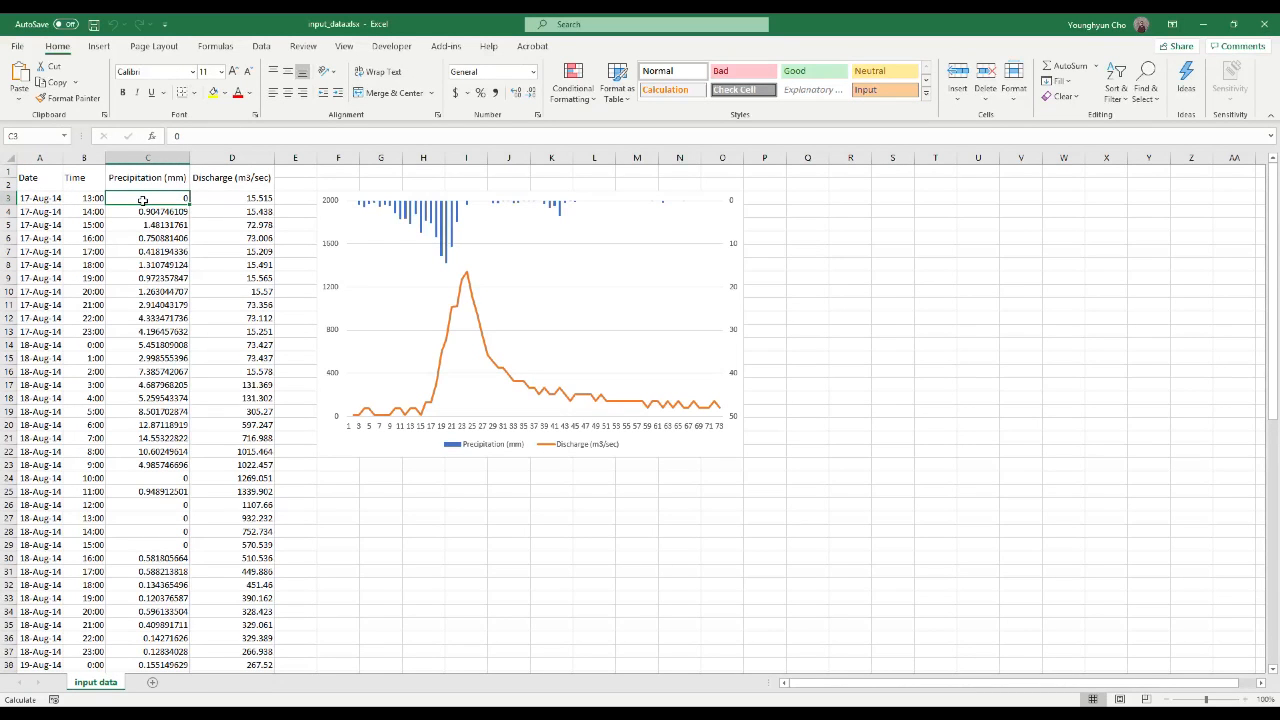
{"action": "key", "text": "ctrl+shift+Down"}
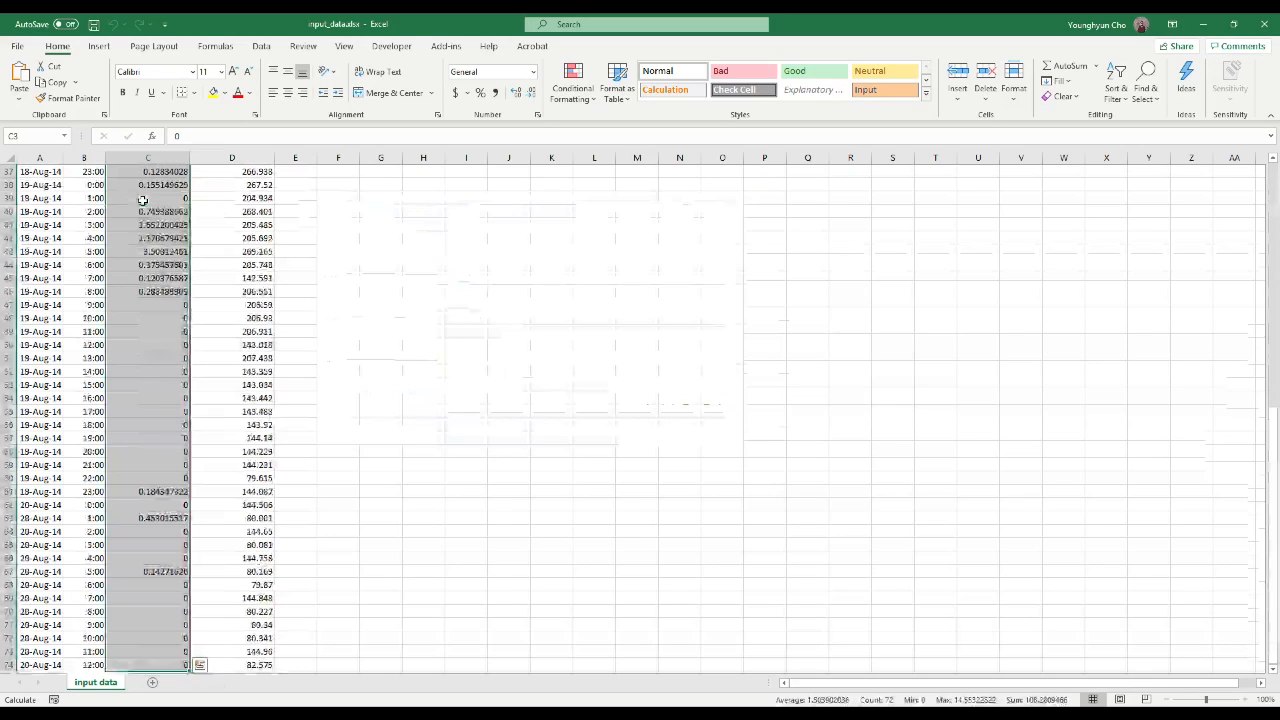
{"action": "key", "text": "ctrl+c"}
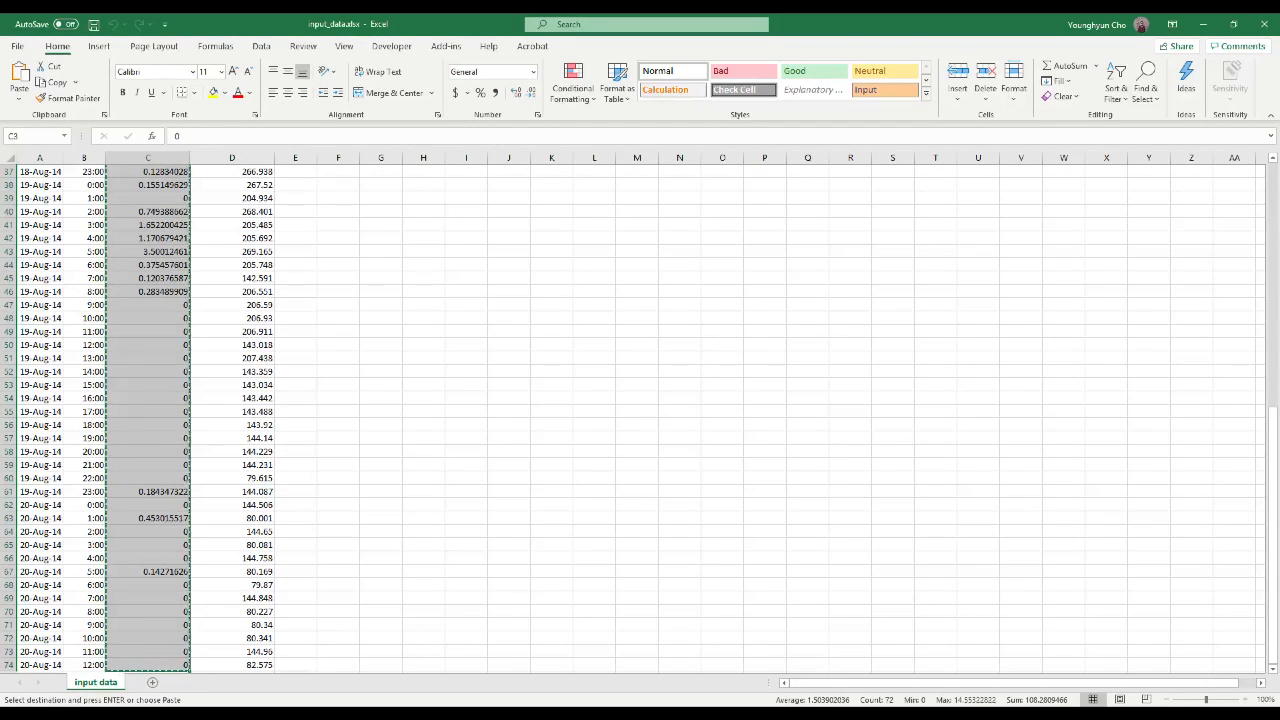
Return to HEC-HMS and paste the precipitation values into the gage table starting at 17Aug2014, 13:00.
{"action": "key", "text": "alt+Tab"}
{"action": "left_click", "coordinate": [171, 458]}
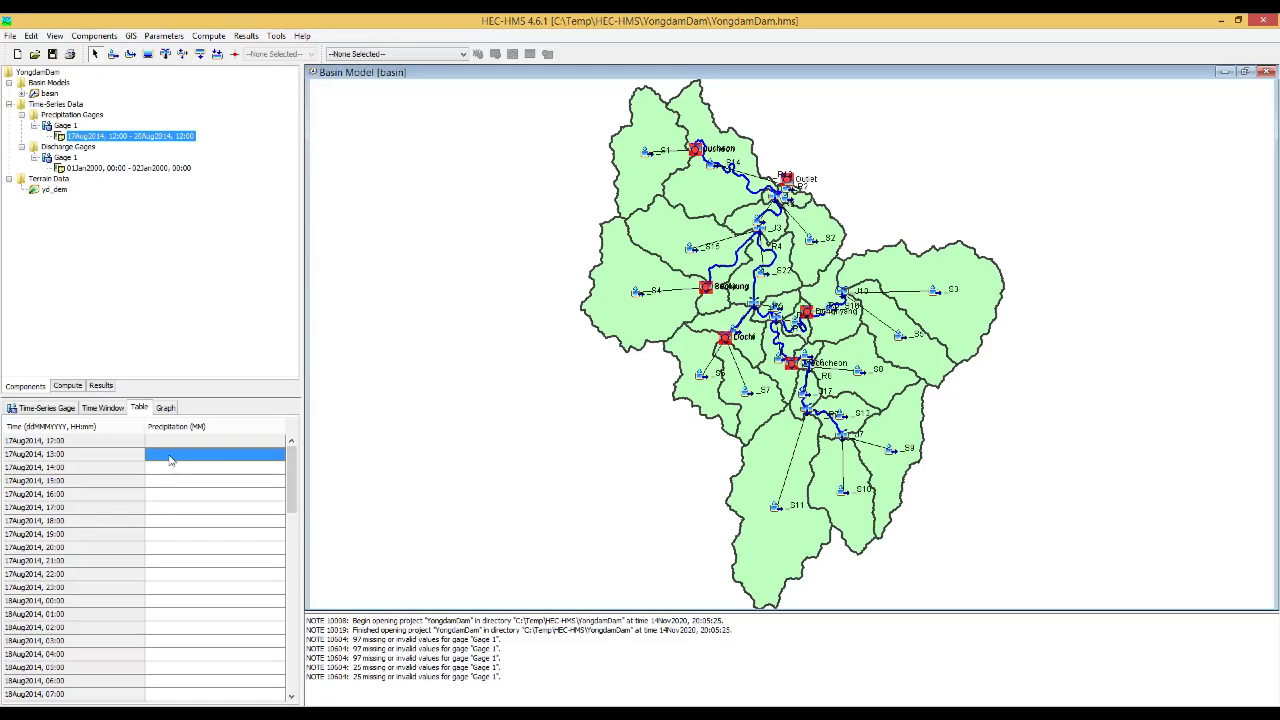
{"action": "key", "text": "ctrl+v"}
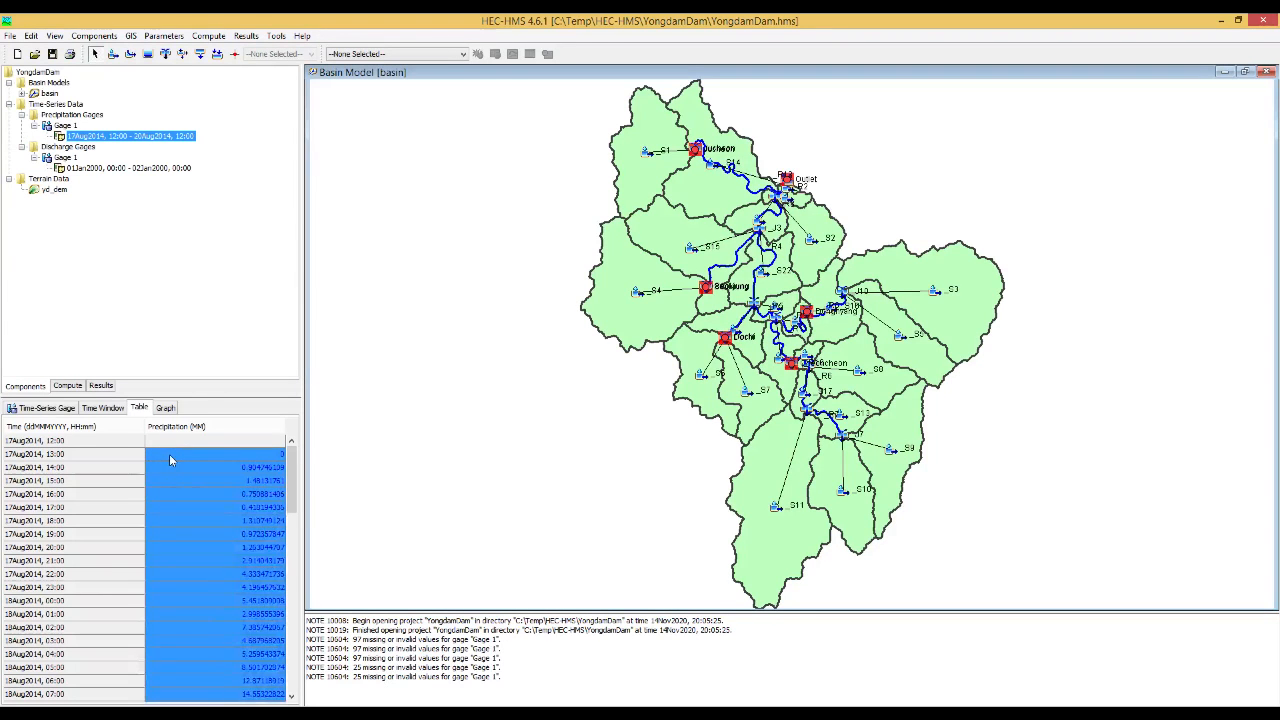
Check the pasted precipitation data through the end of the table, in the graph, and against the time window.
{"action": "scroll", "coordinate": [194, 494], "scroll_direction": "down", "scroll_amount": 7}
{"action": "scroll", "coordinate": [194, 494], "scroll_direction": "down", "scroll_amount": 10}
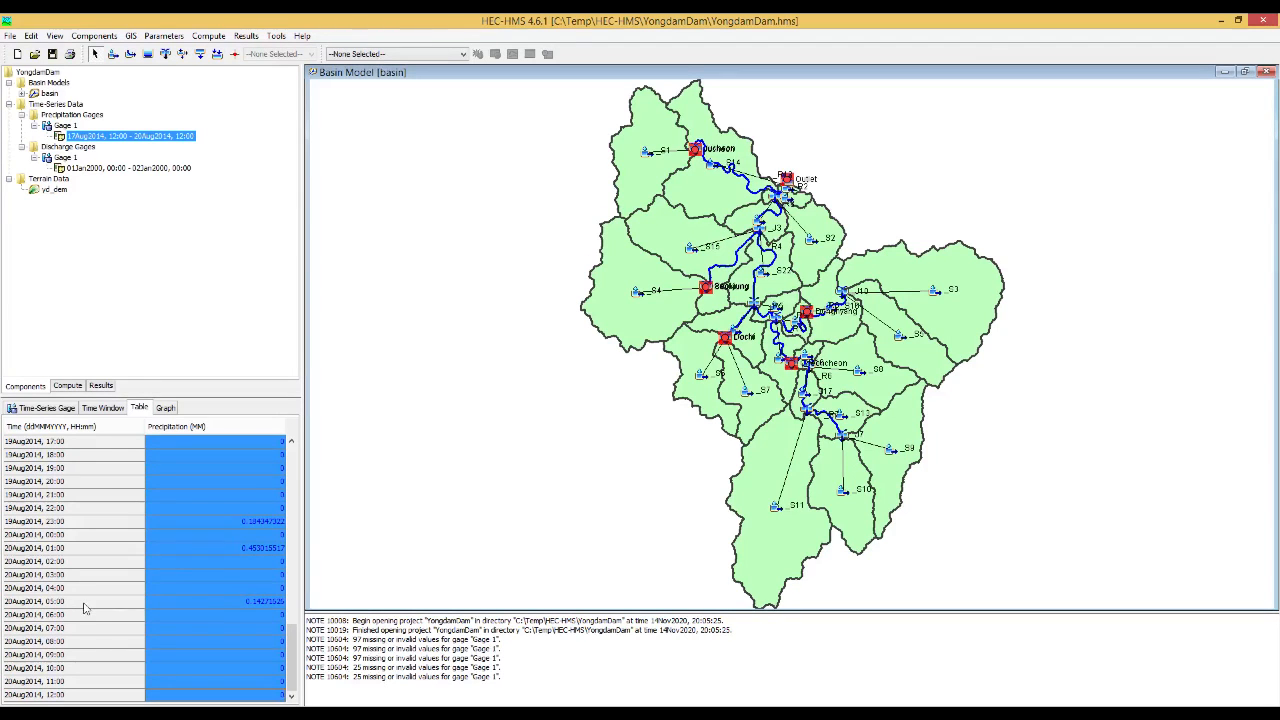
{"action": "scroll", "coordinate": [193, 580], "scroll_direction": "up", "scroll_amount": 17}
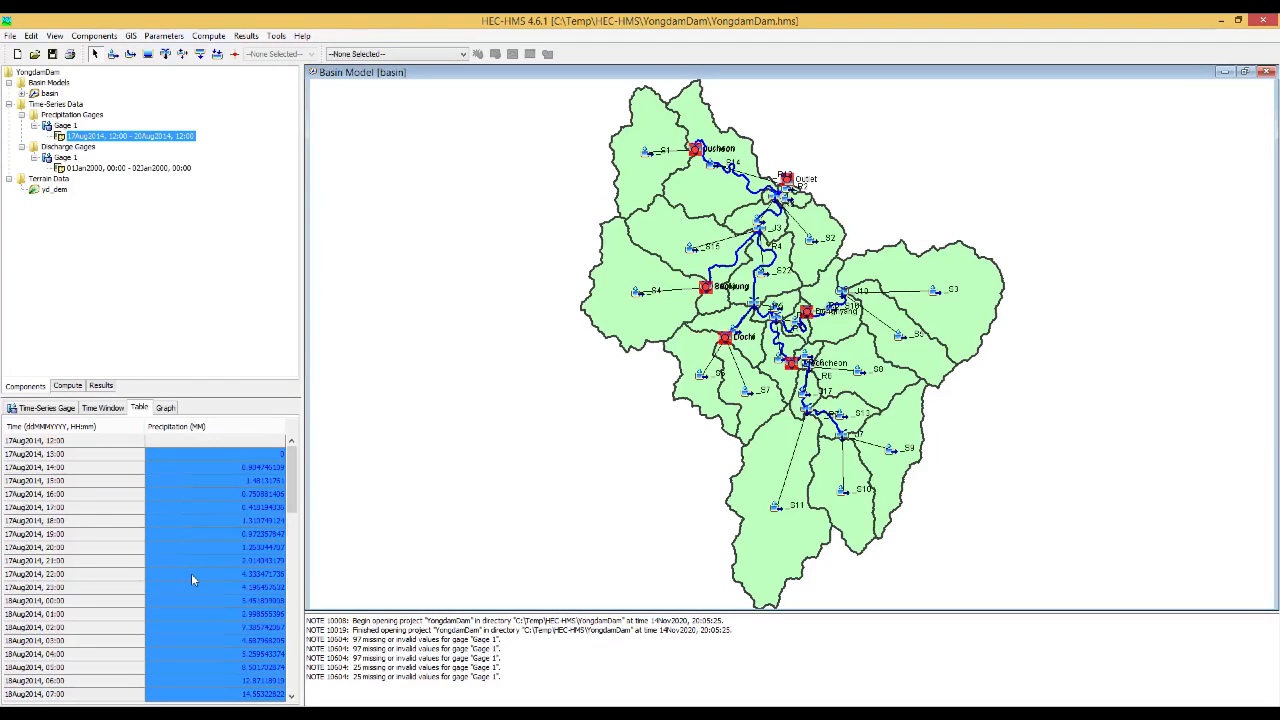
{"action": "left_click", "coordinate": [165, 409]}
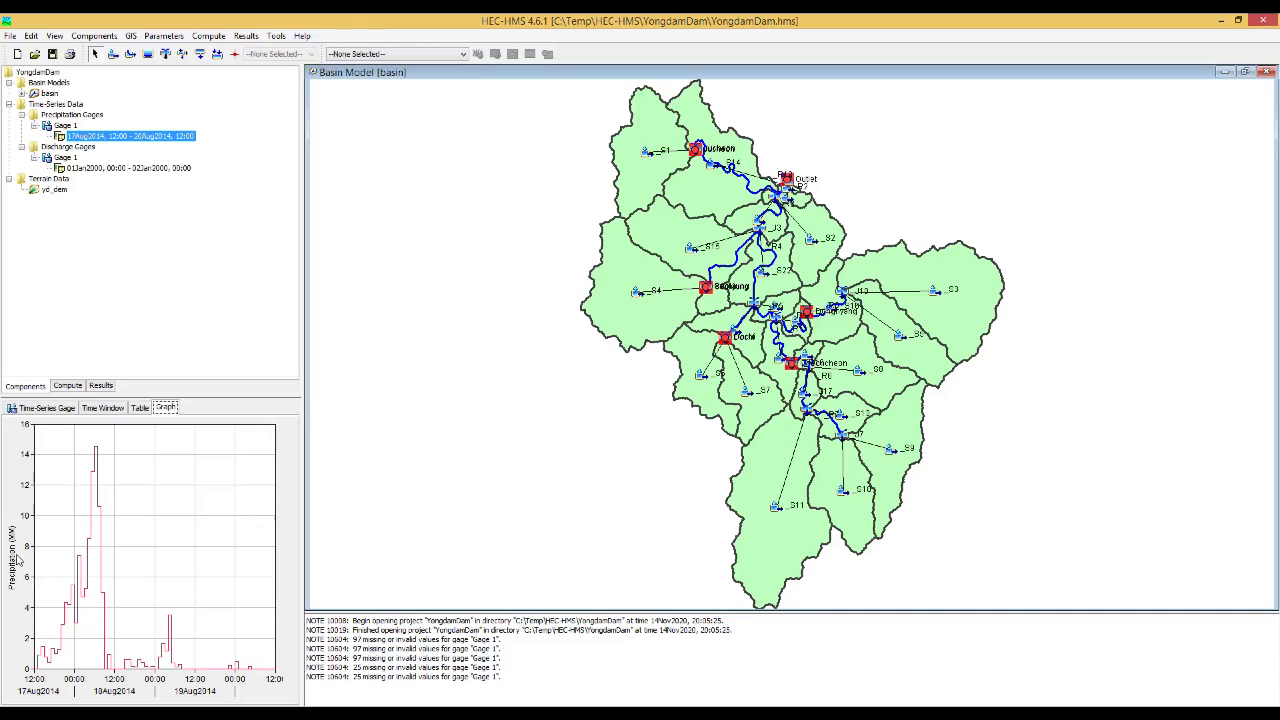
{"action": "left_click", "coordinate": [139, 408]}
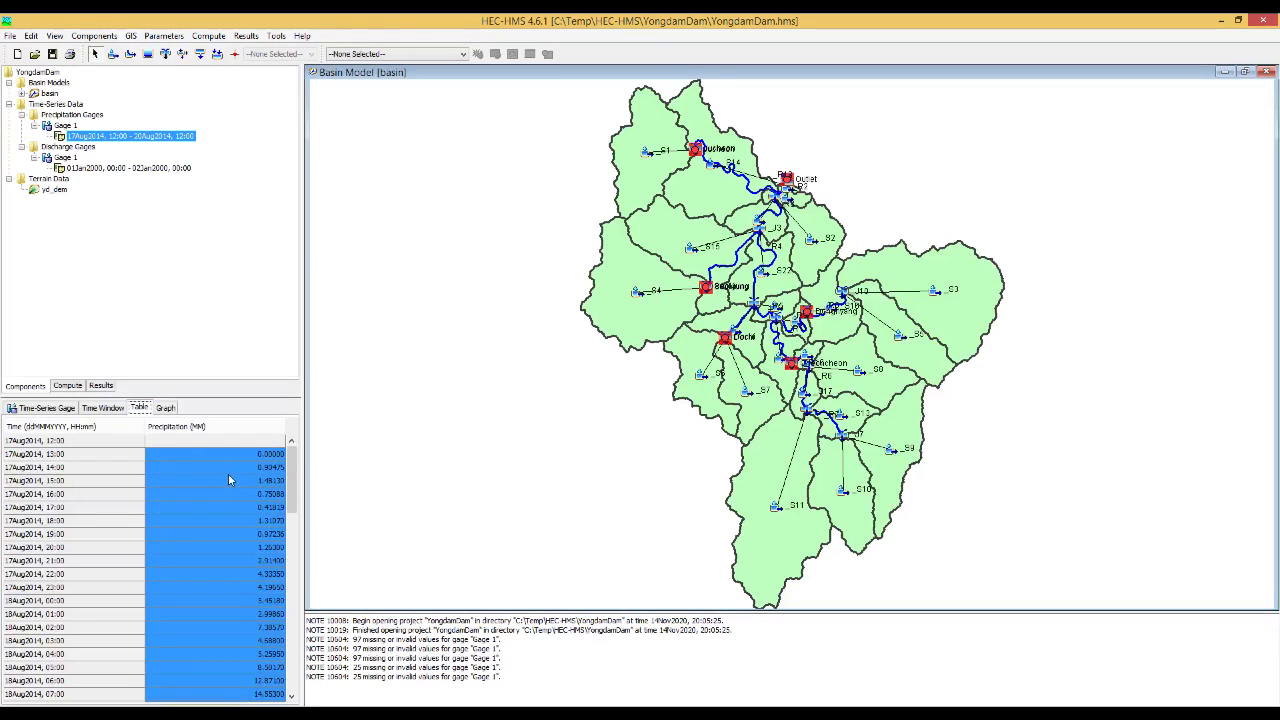
{"action": "scroll", "coordinate": [226, 485], "scroll_direction": "down", "scroll_amount": 18}
{"action": "scroll", "coordinate": [227, 493], "scroll_direction": "up", "scroll_amount": 18}
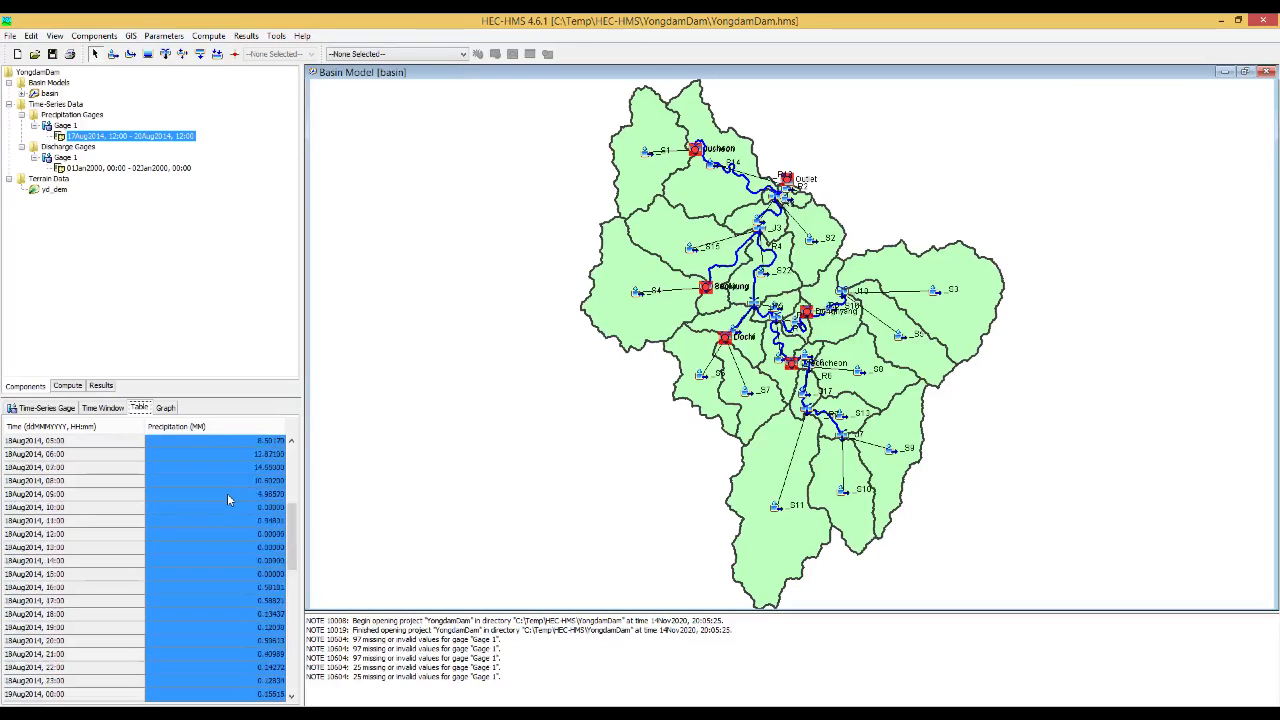
{"action": "left_click", "coordinate": [97, 410]}
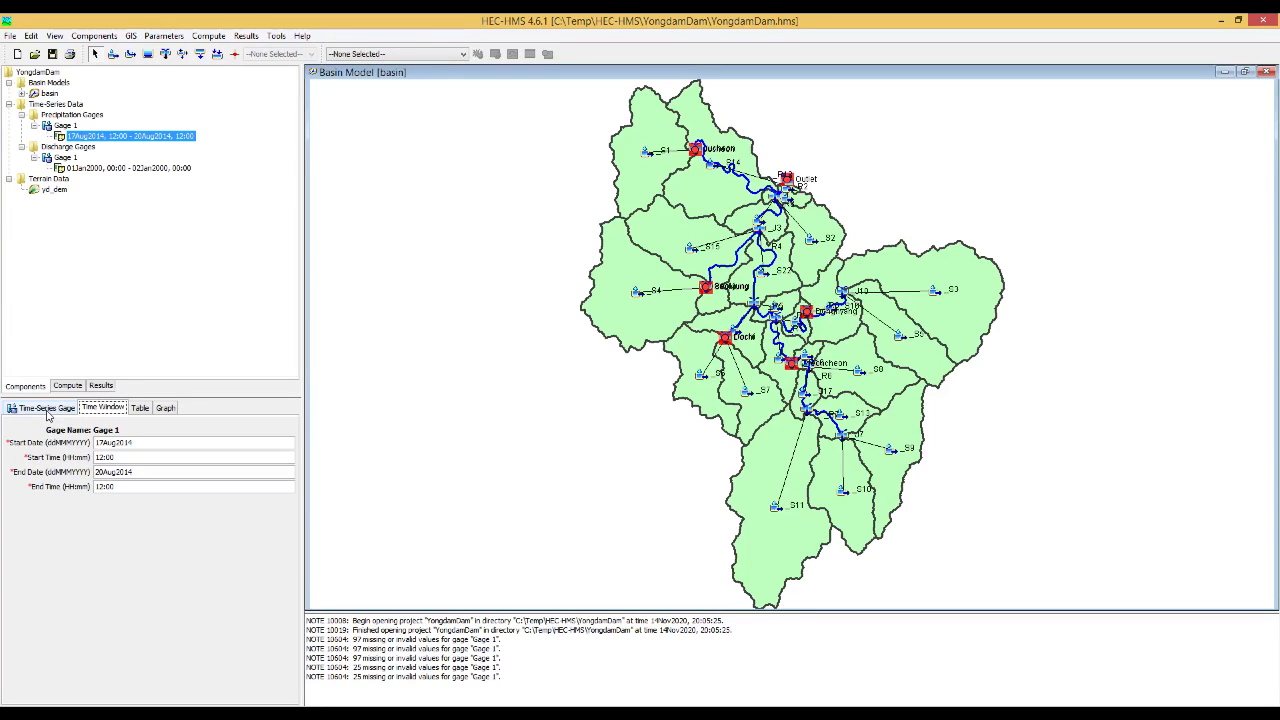
Set the discharge gage's time interval to 1 Hour.
{"action": "left_click", "coordinate": [88, 168]}
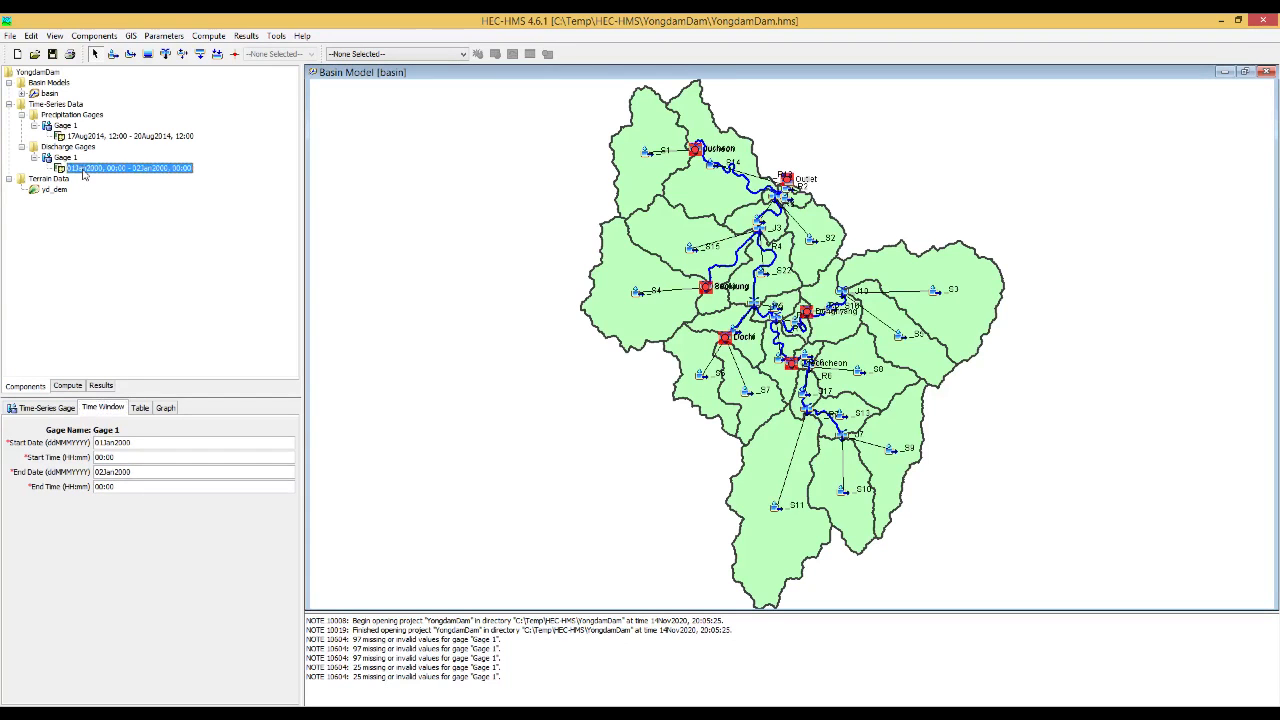
{"action": "left_click", "coordinate": [70, 159]}
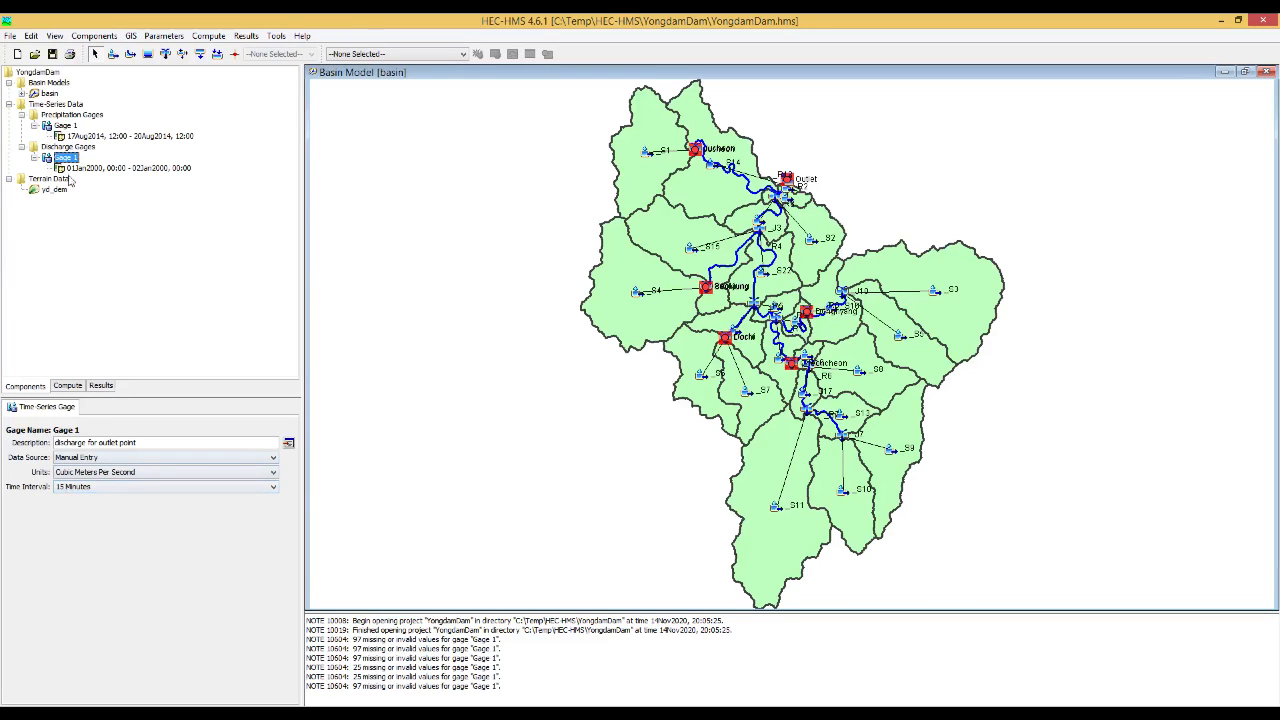
{"action": "left_click", "coordinate": [131, 489]}
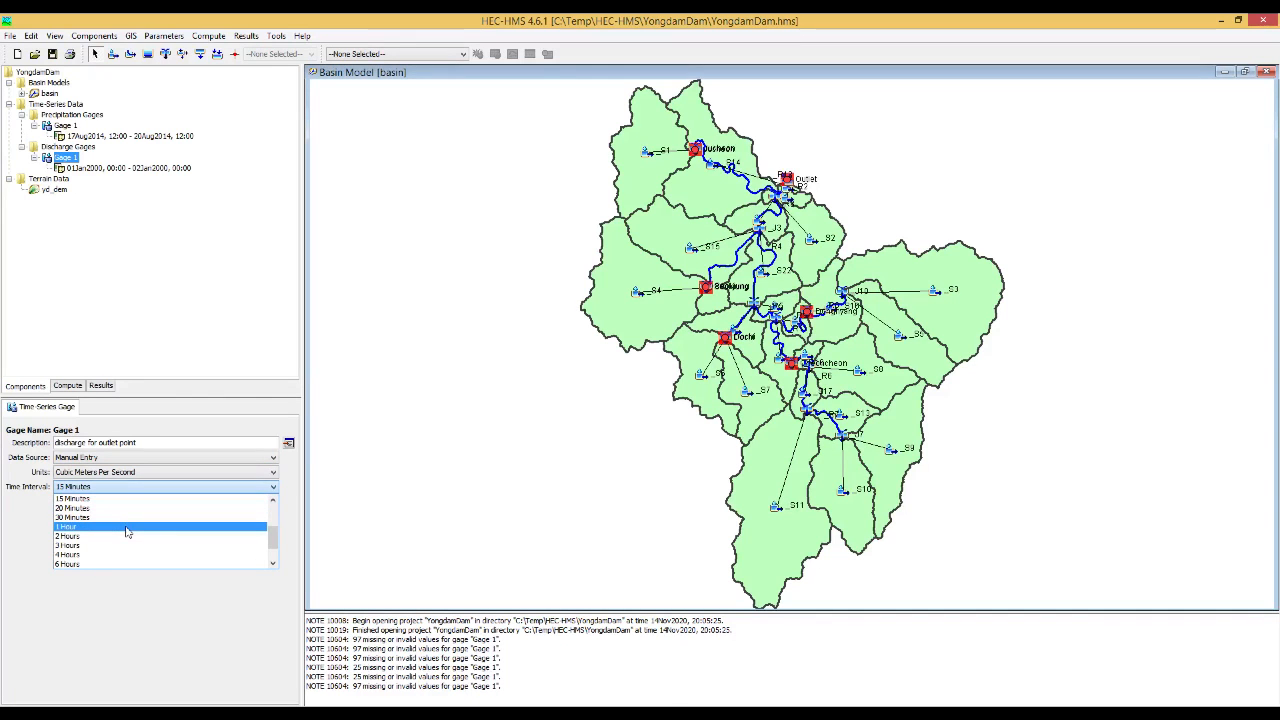
{"action": "left_click", "coordinate": [127, 527]}
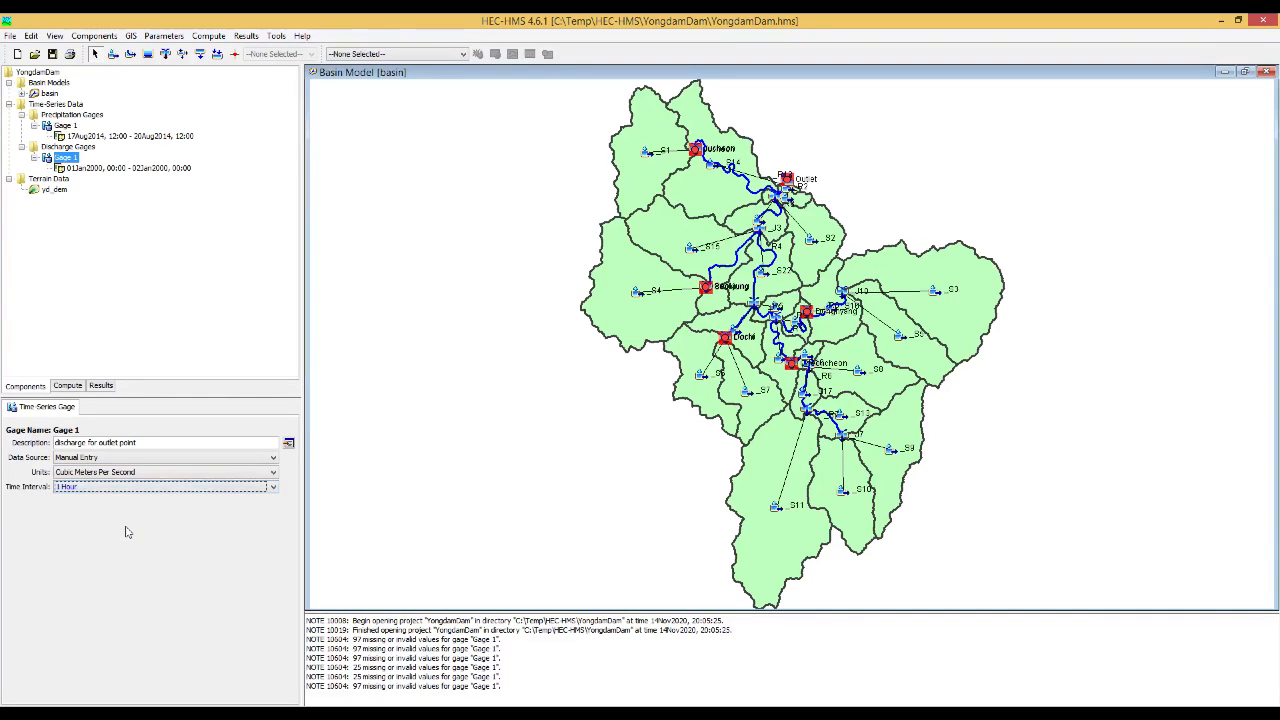
Set the start date of the discharge gage's time window to 17Aug2014.
{"action": "left_click", "coordinate": [105, 169]}
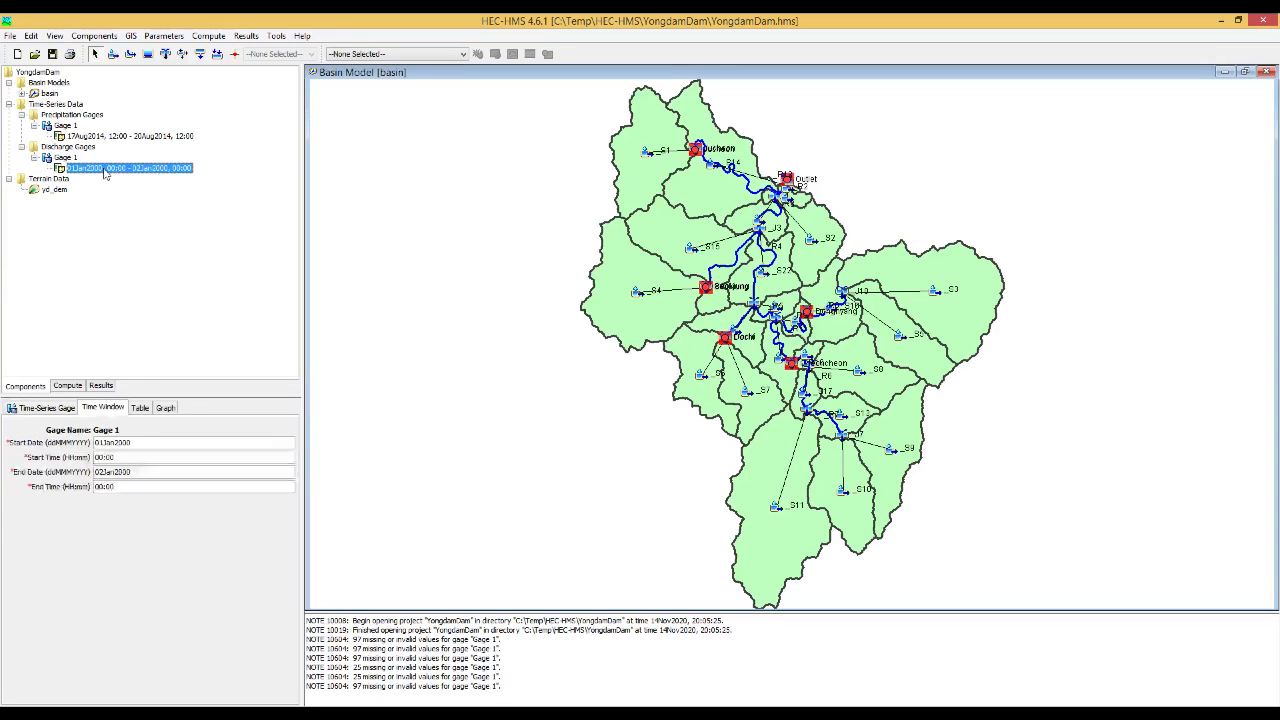
{"action": "left_click", "coordinate": [139, 410]}
{"action": "left_click", "coordinate": [165, 408]}
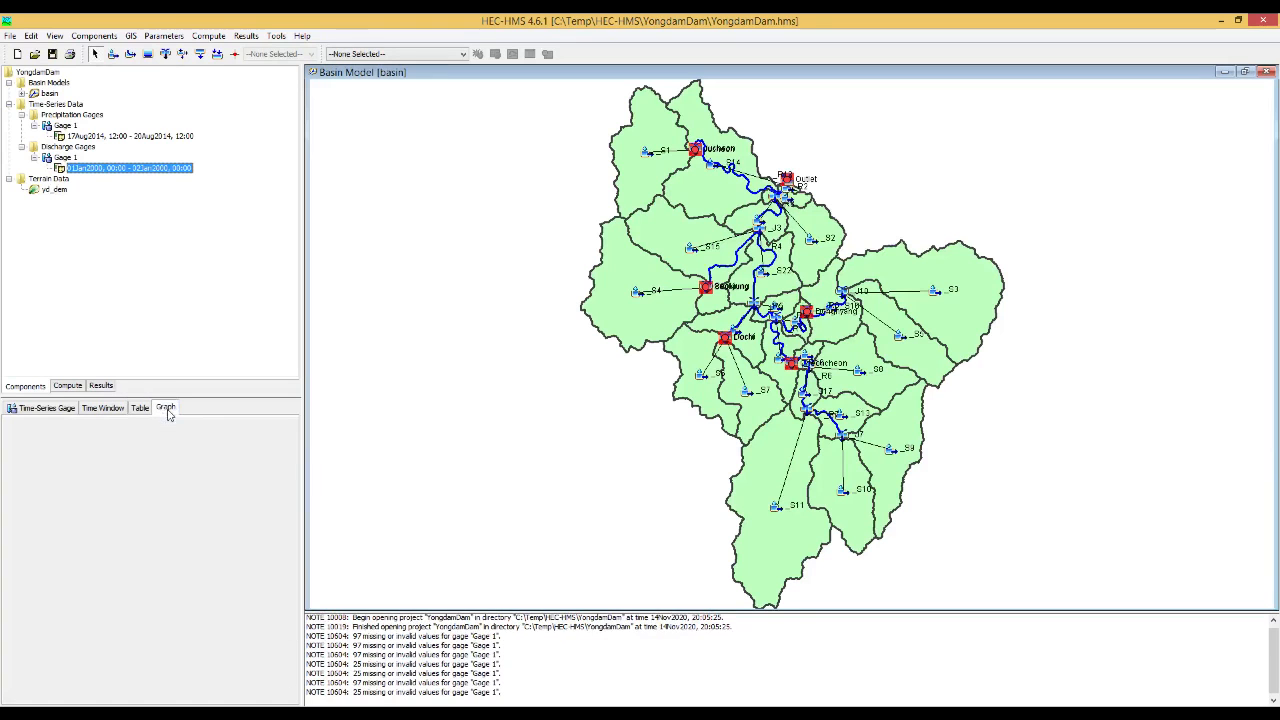
{"action": "left_click", "coordinate": [109, 410]}
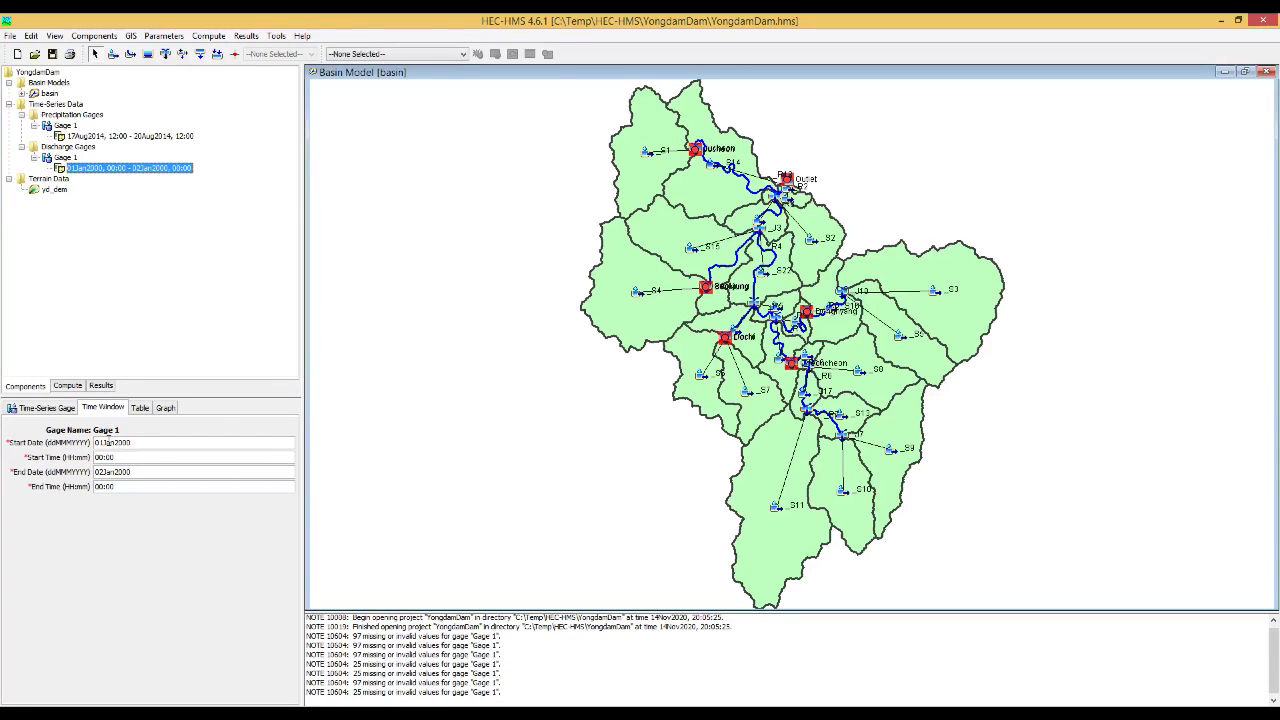
{"action": "left_click", "coordinate": [104, 442]}
{"action": "key", "text": "BackSpace"}
{"action": "key", "text": "BackSpace"}
{"action": "type", "text": "17"}
{"action": "type", "text": "14"}
Set the discharge gage's end date to 20Aug2014, reusing the start date, with start and end times of 12:00.
{"action": "left_click_drag", "start_coordinate": [136, 443], "coordinate": [65, 434]}
{"action": "key", "text": "ctrl+v"}
{"action": "type", "text": "20"}
{"action": "type", "text": "12:"}
Open the discharge gage's data table and copy the discharge values D3:D74 from the input_data.xlsx workbook in Excel.
{"action": "left_click", "coordinate": [141, 411]}
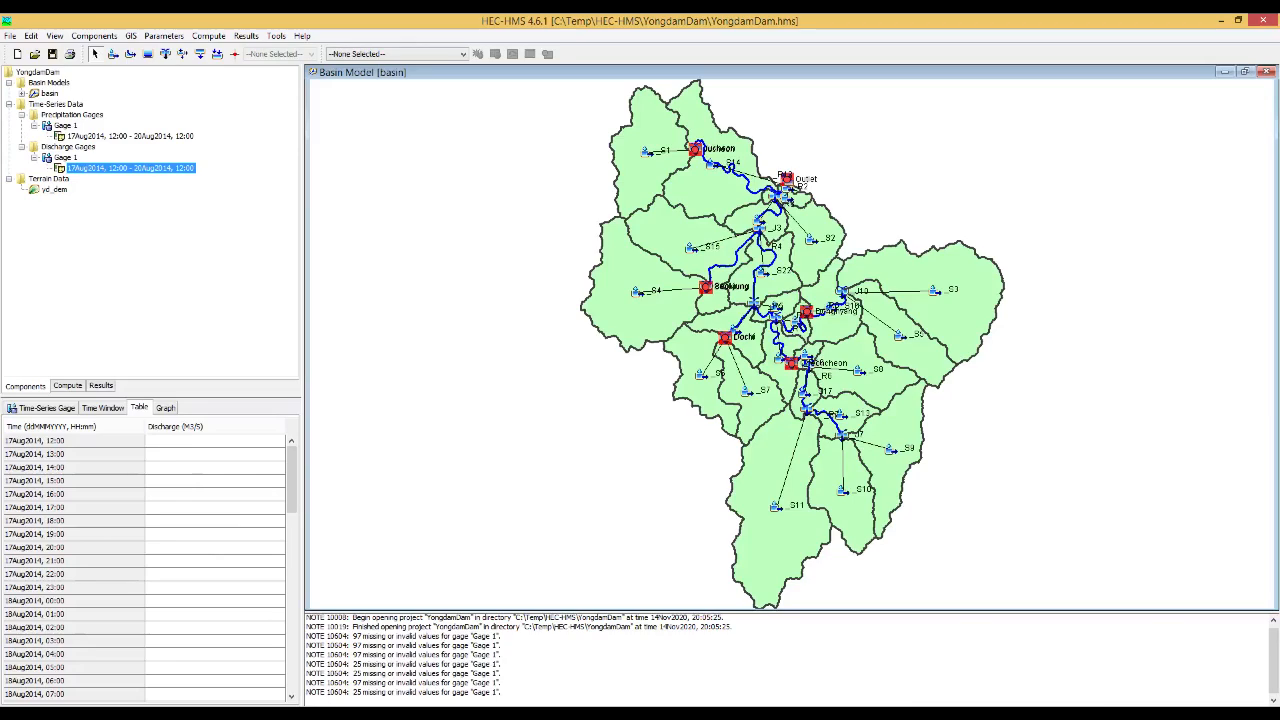
{"action": "left_click", "coordinate": [200, 712]}
{"action": "scroll", "coordinate": [236, 250], "scroll_direction": "up", "scroll_amount": 12}
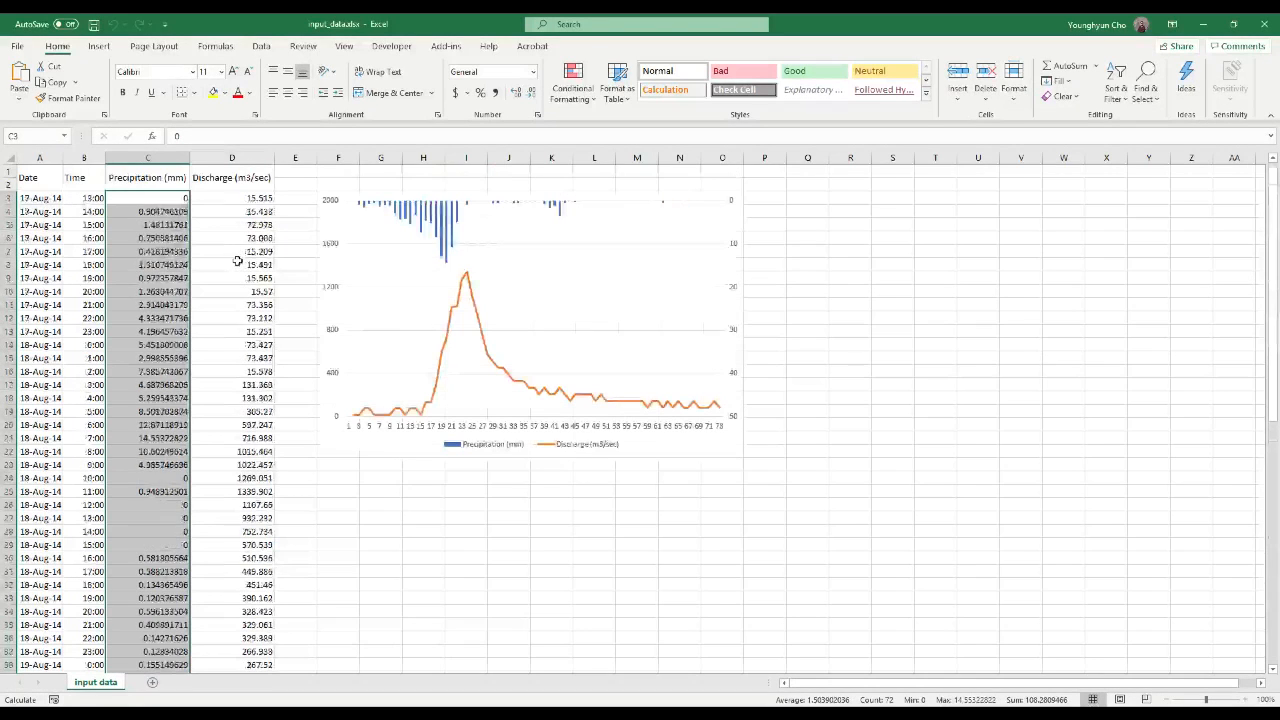
{"action": "left_click", "coordinate": [239, 198]}
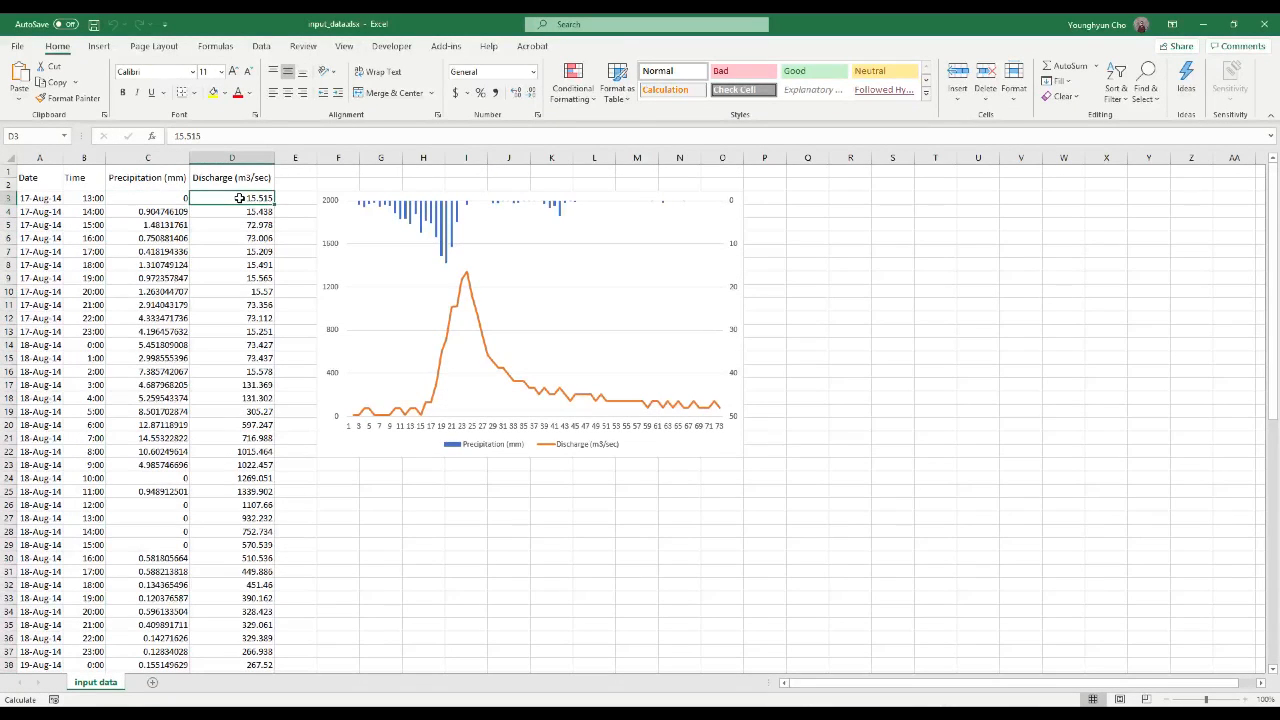
{"action": "key", "text": "ctrl+shift+Down"}
{"action": "key", "text": "ctrl+c"}
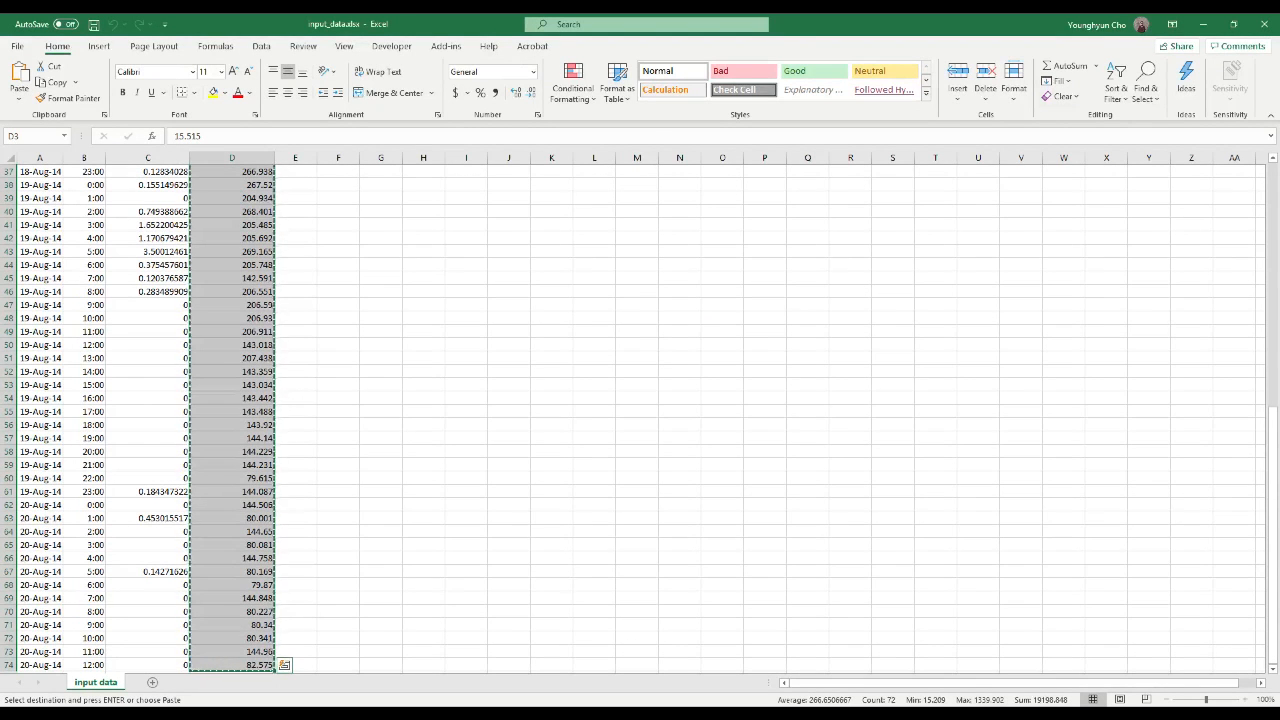
Return to HEC-HMS and paste the discharge values into the gage table starting at 17Aug2014, 13:00.
{"action": "key", "text": "alt+Tab"}
{"action": "left_click", "coordinate": [231, 443]}
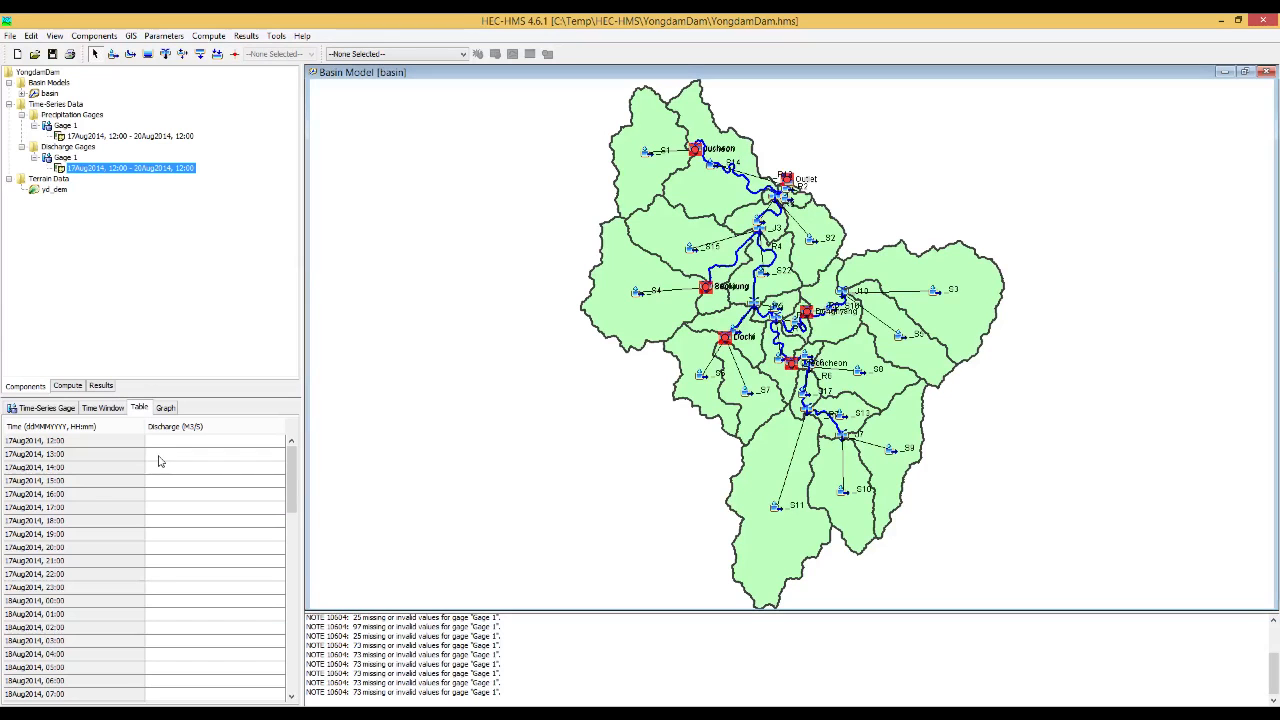
{"action": "left_click", "coordinate": [158, 458]}
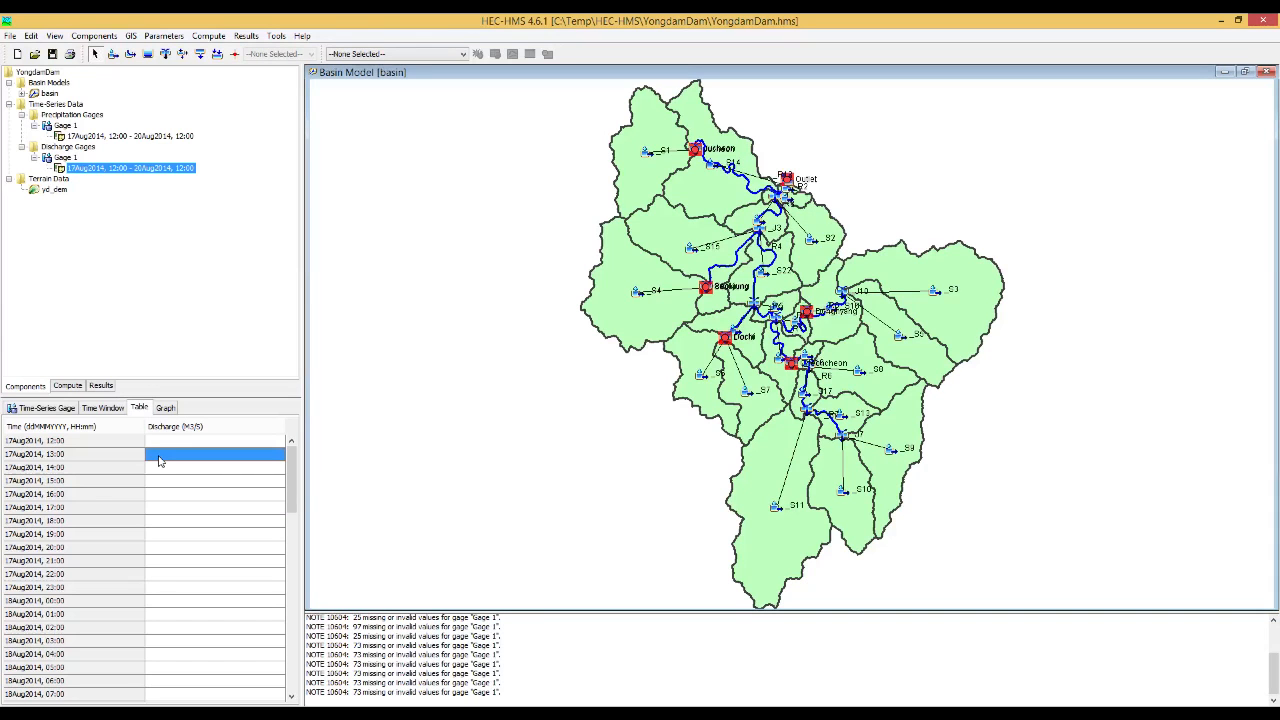
{"action": "key", "text": "ctrl+v"}
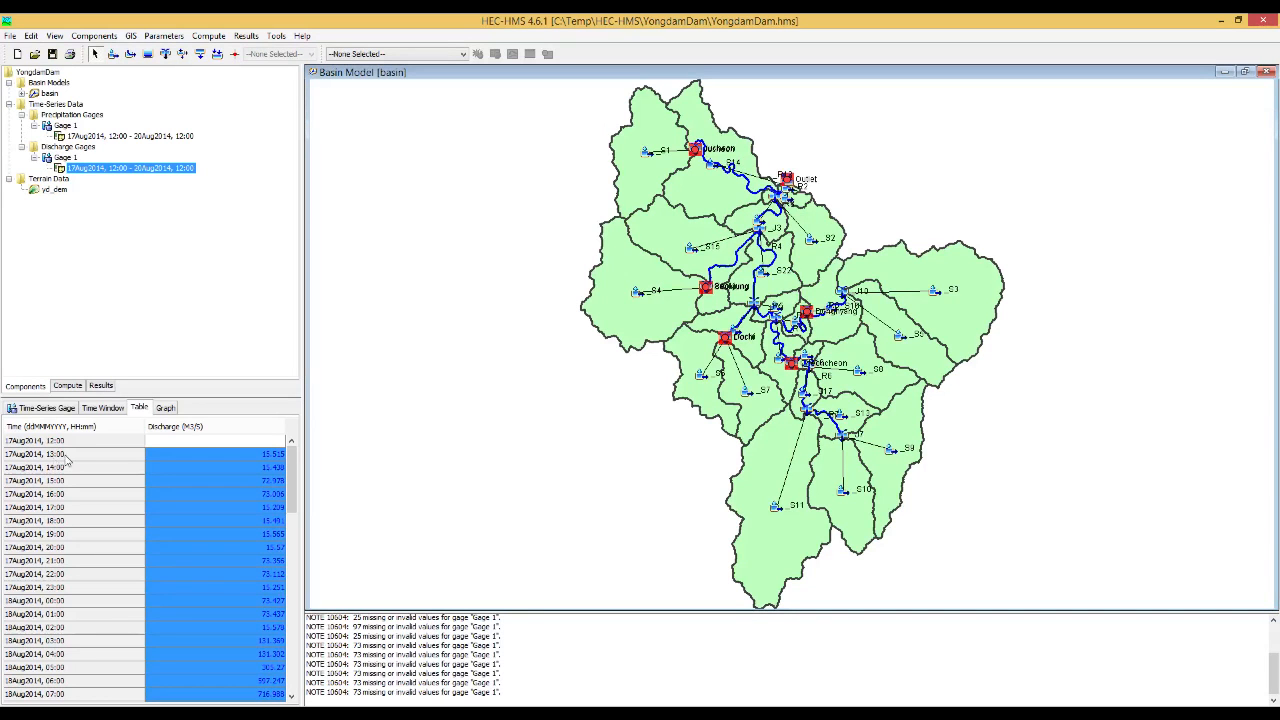
Enter 15.515 as the discharge at 17Aug2014, 12:00, and review the completed series in the table and graph.
{"action": "left_click", "coordinate": [190, 443]}
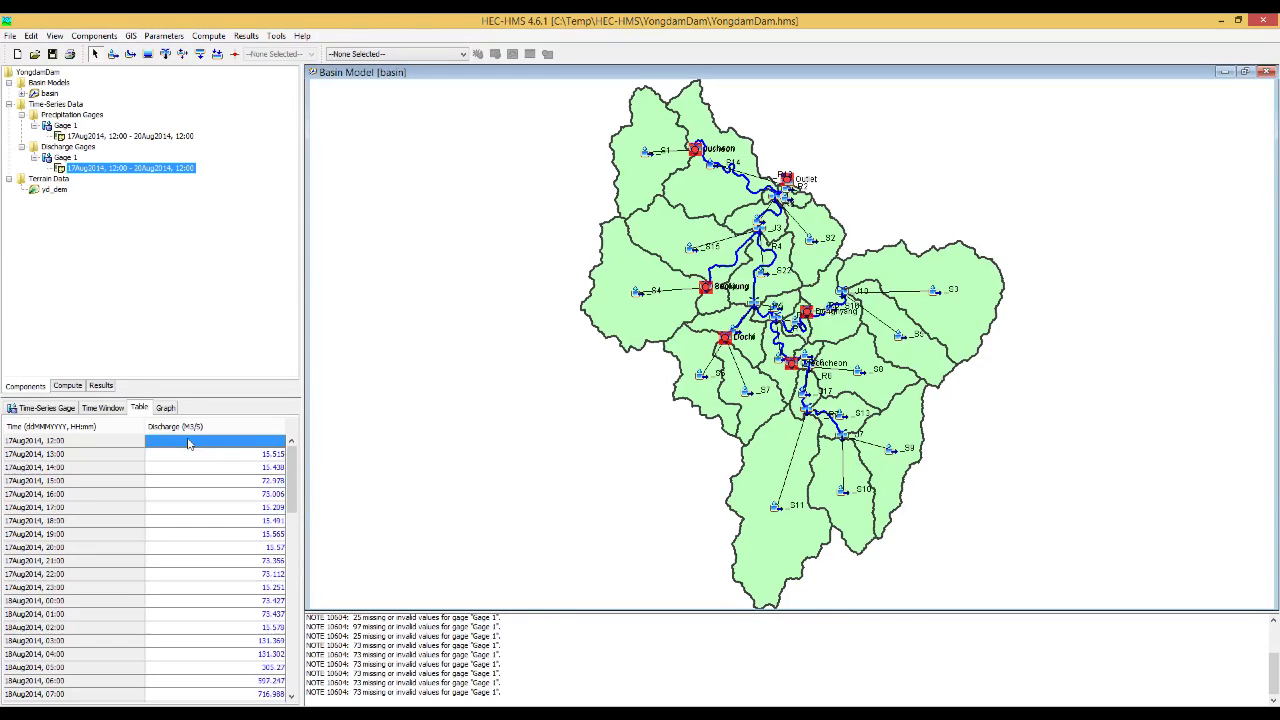
{"action": "double_click", "coordinate": [217, 443]}
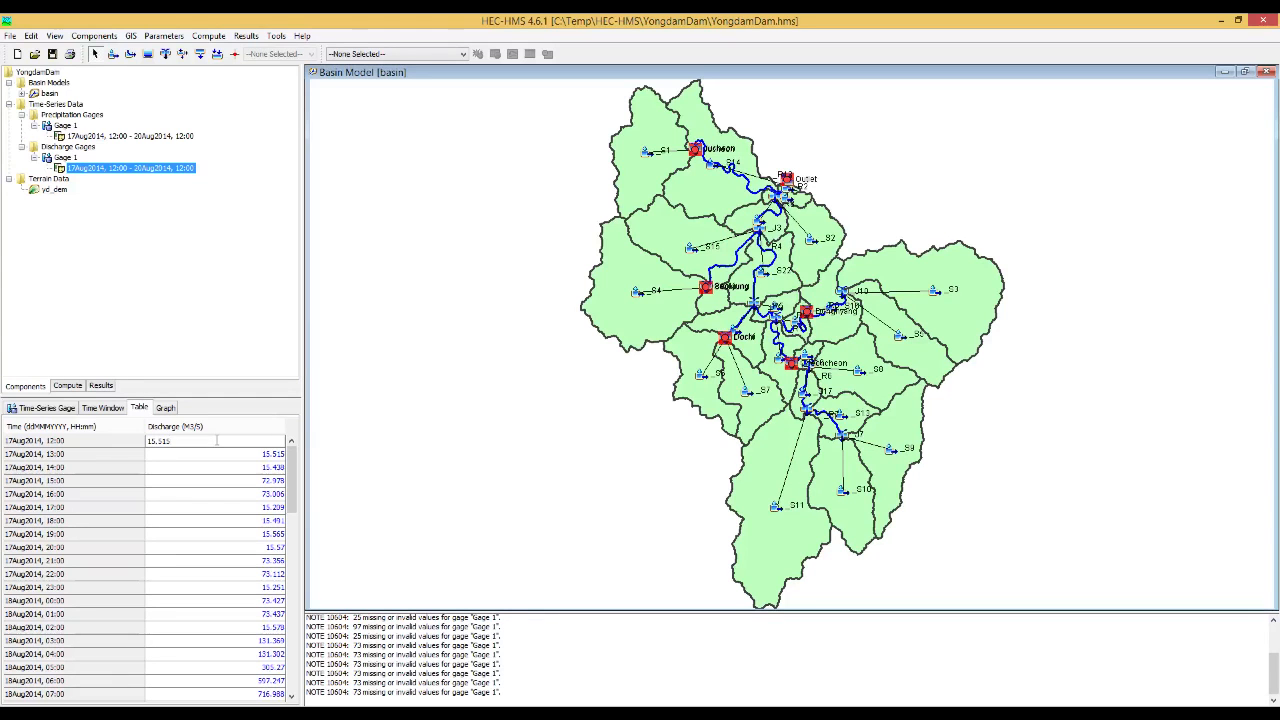
{"action": "key", "text": "Return"}
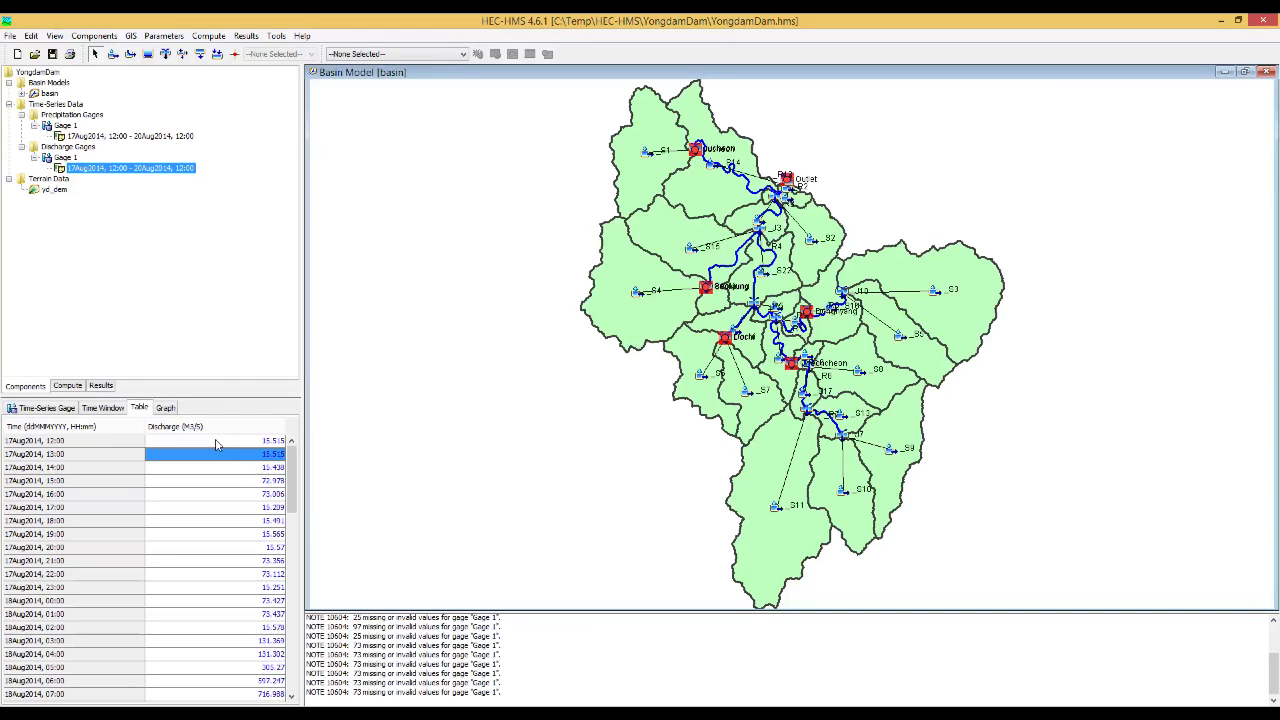
{"action": "scroll", "coordinate": [245, 500], "scroll_direction": "down", "scroll_amount": 6}
{"action": "scroll", "coordinate": [262, 508], "scroll_direction": "down", "scroll_amount": 12}
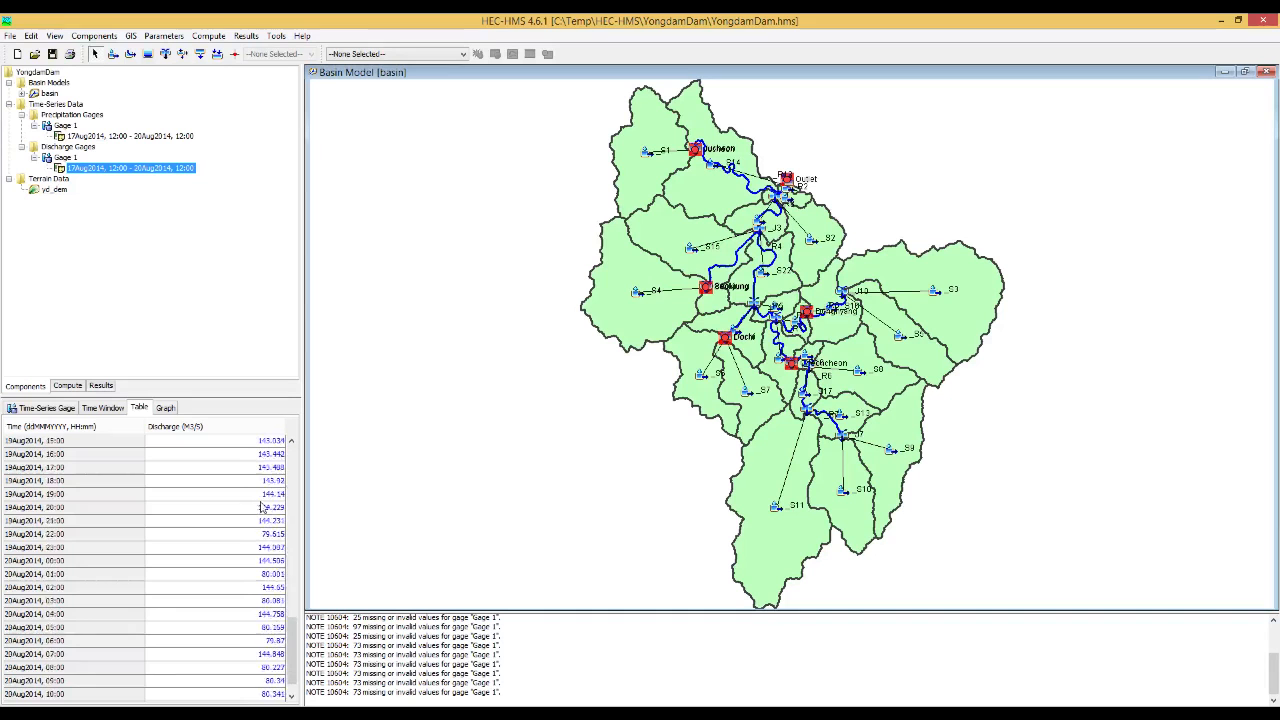
{"action": "scroll", "coordinate": [260, 510], "scroll_direction": "up", "scroll_amount": 18}
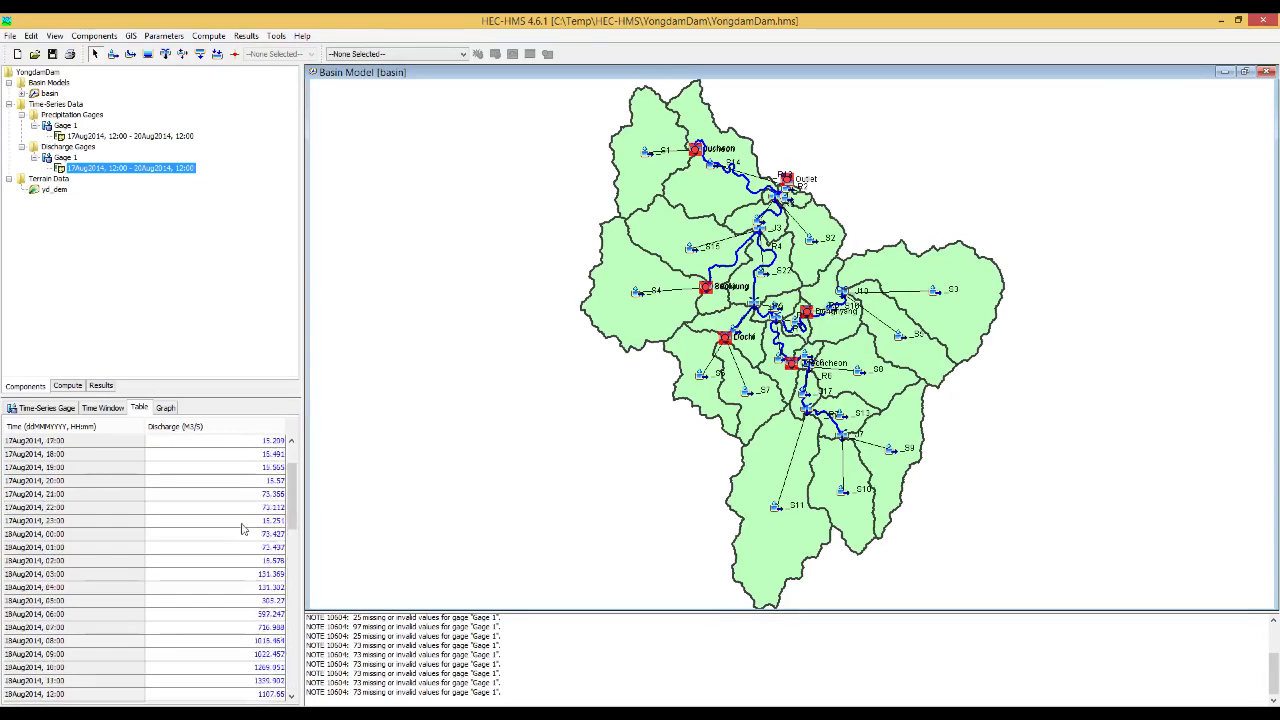
{"action": "left_click", "coordinate": [215, 455]}
{"action": "left_click", "coordinate": [166, 408]}
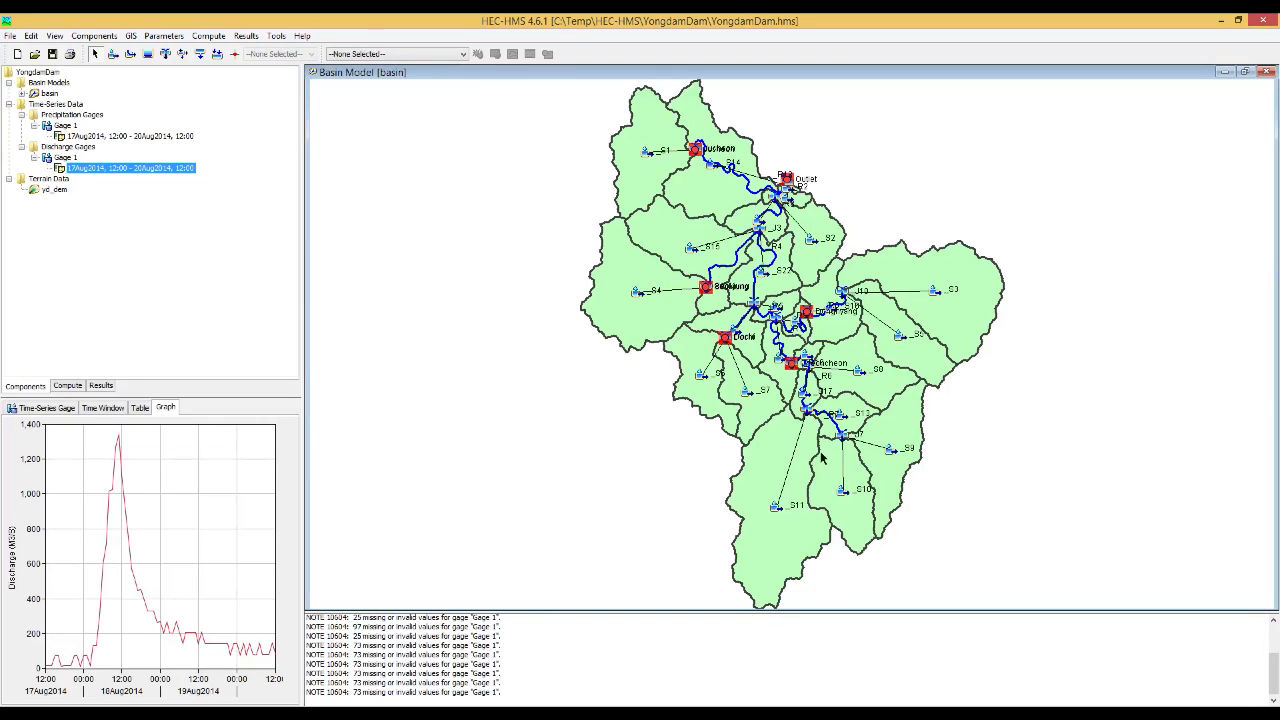
Review the discharge gage's time window, and check the general settings of the discharge and precipitation gages.
{"action": "left_click", "coordinate": [140, 408]}
{"action": "left_click", "coordinate": [117, 409]}
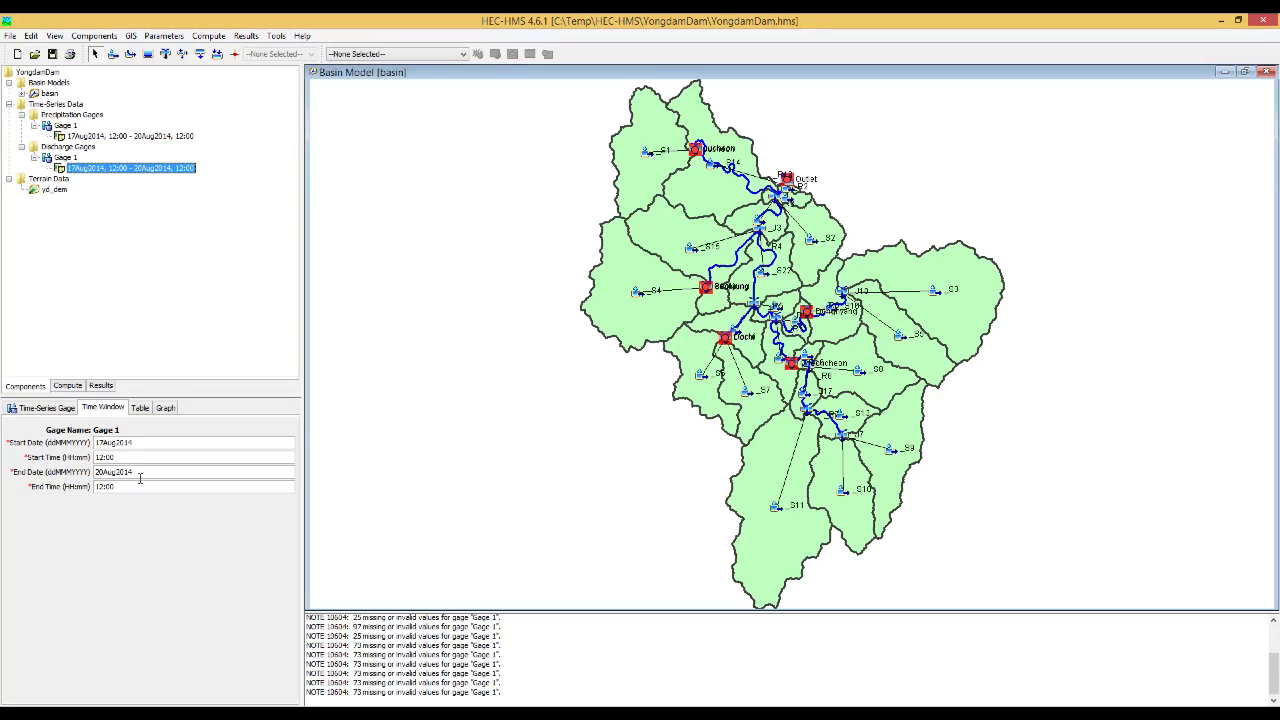
{"action": "left_click", "coordinate": [66, 126]}
{"action": "left_click", "coordinate": [65, 158]}
{"action": "left_click", "coordinate": [65, 127]}
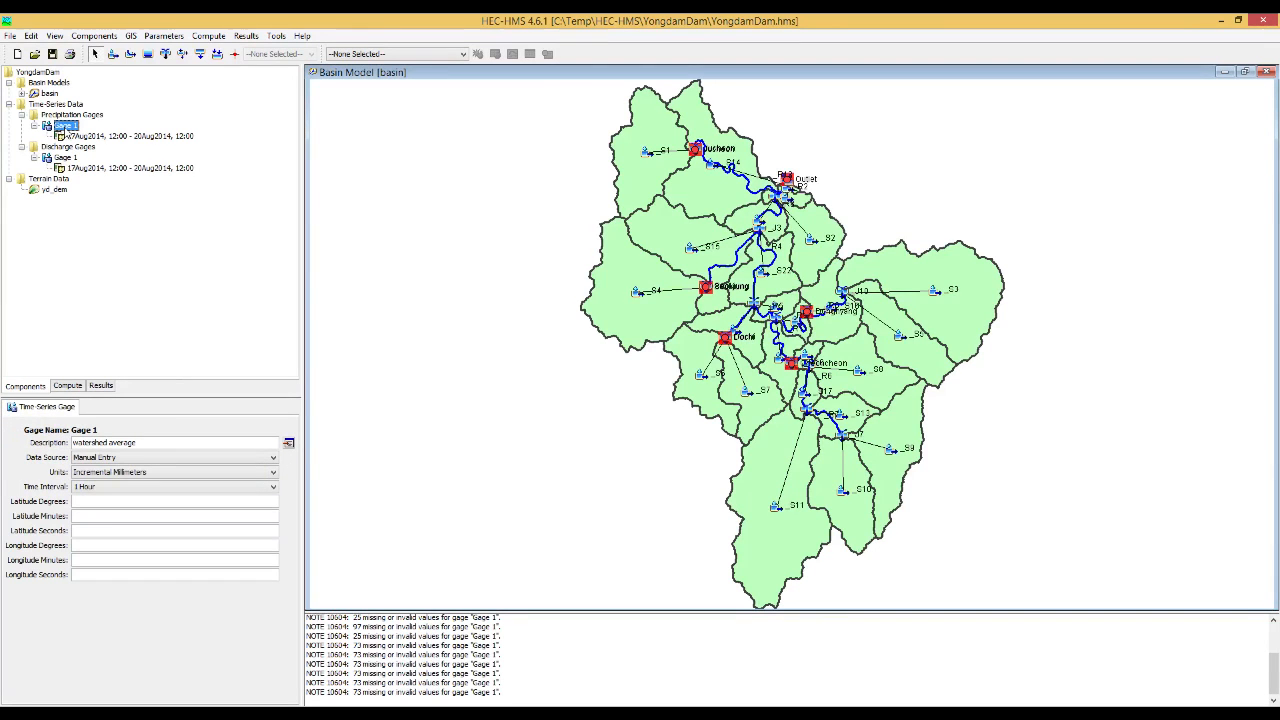
{"action": "left_click", "coordinate": [67, 128]}
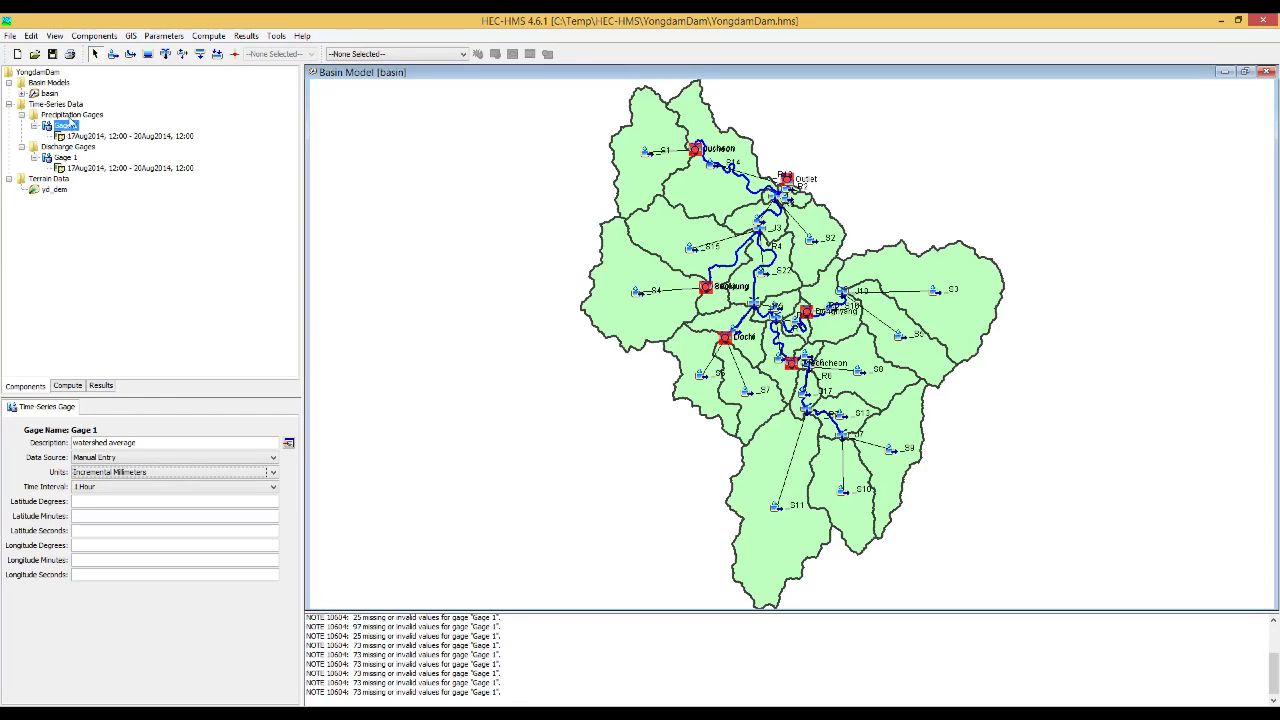
{"action": "left_click", "coordinate": [94, 36]}
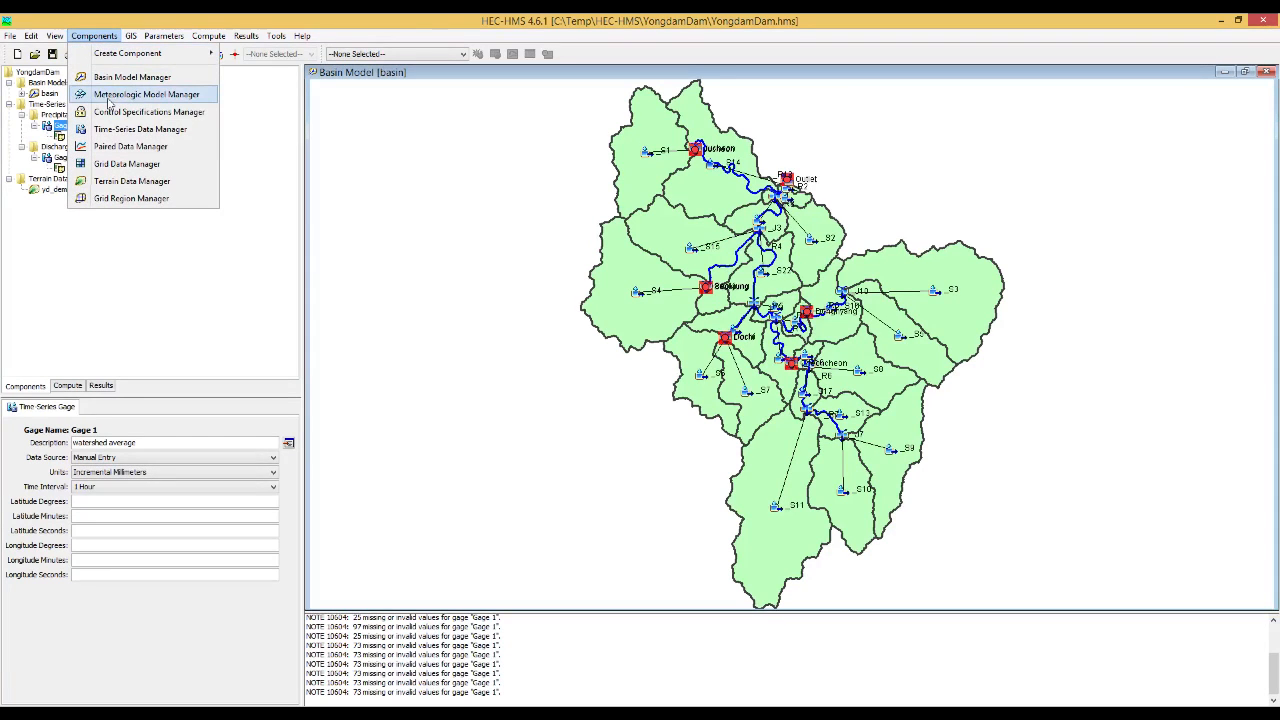
{"action": "mouse_move", "coordinate": [128, 55]}
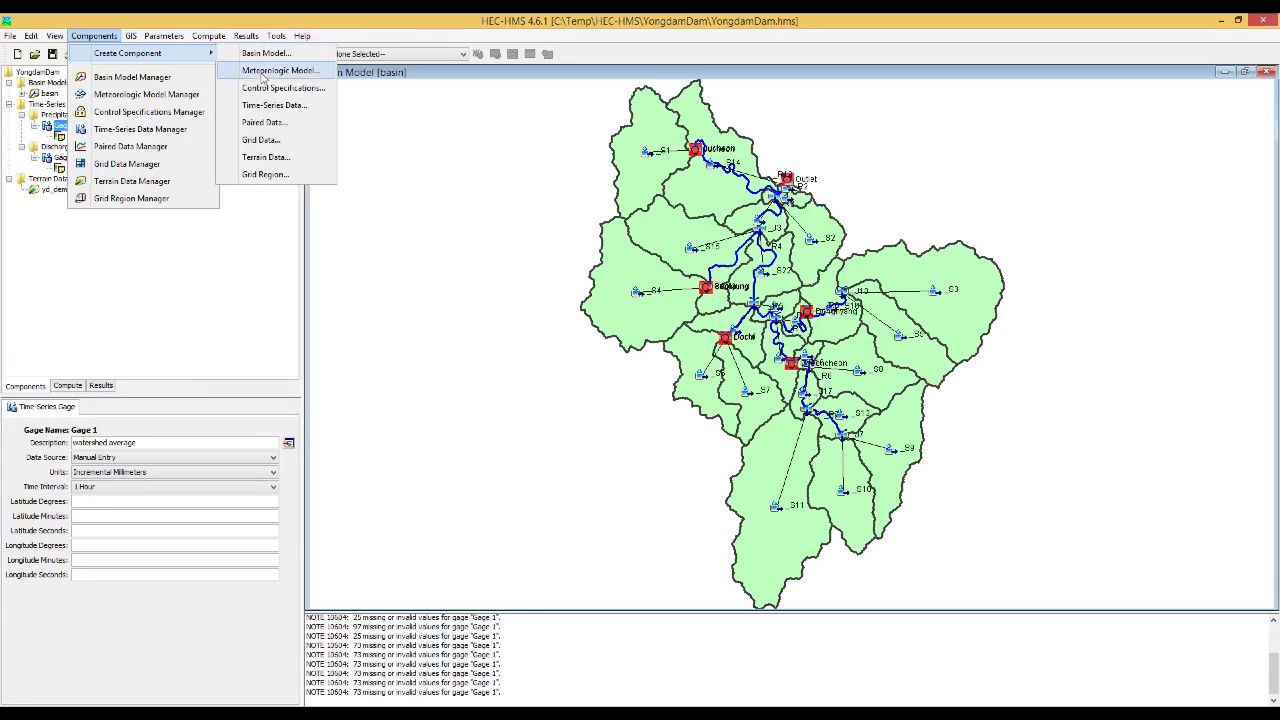
{"action": "left_click", "coordinate": [290, 72]}
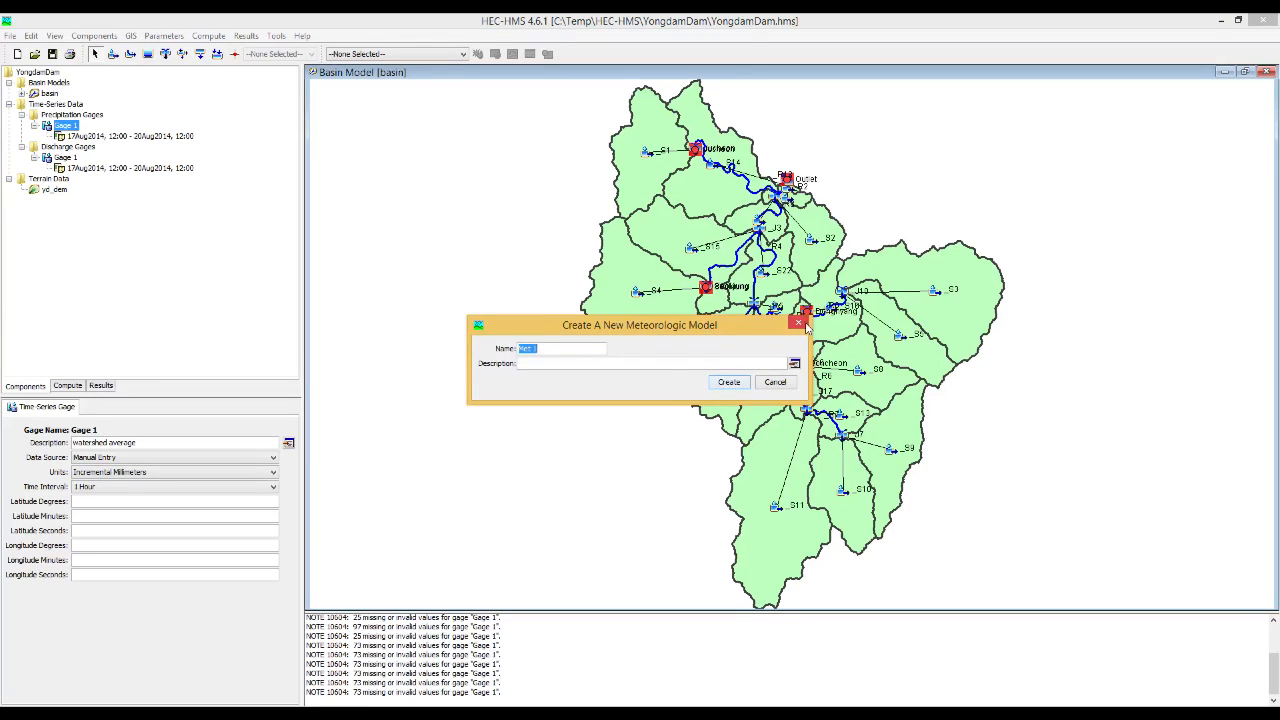
{"action": "left_click", "coordinate": [800, 323]}
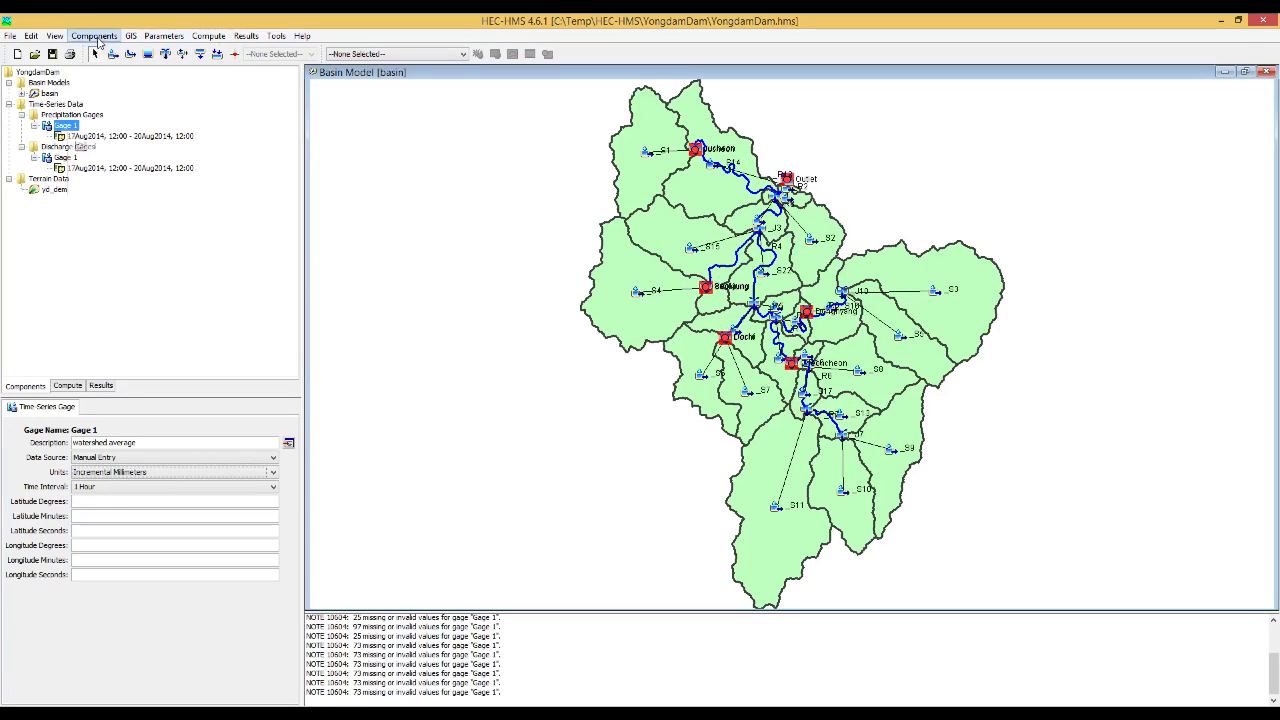
Create a new meteorologic model named Met 1 through the Meteorologic Model Manager, without a description.
{"action": "left_click", "coordinate": [97, 37]}
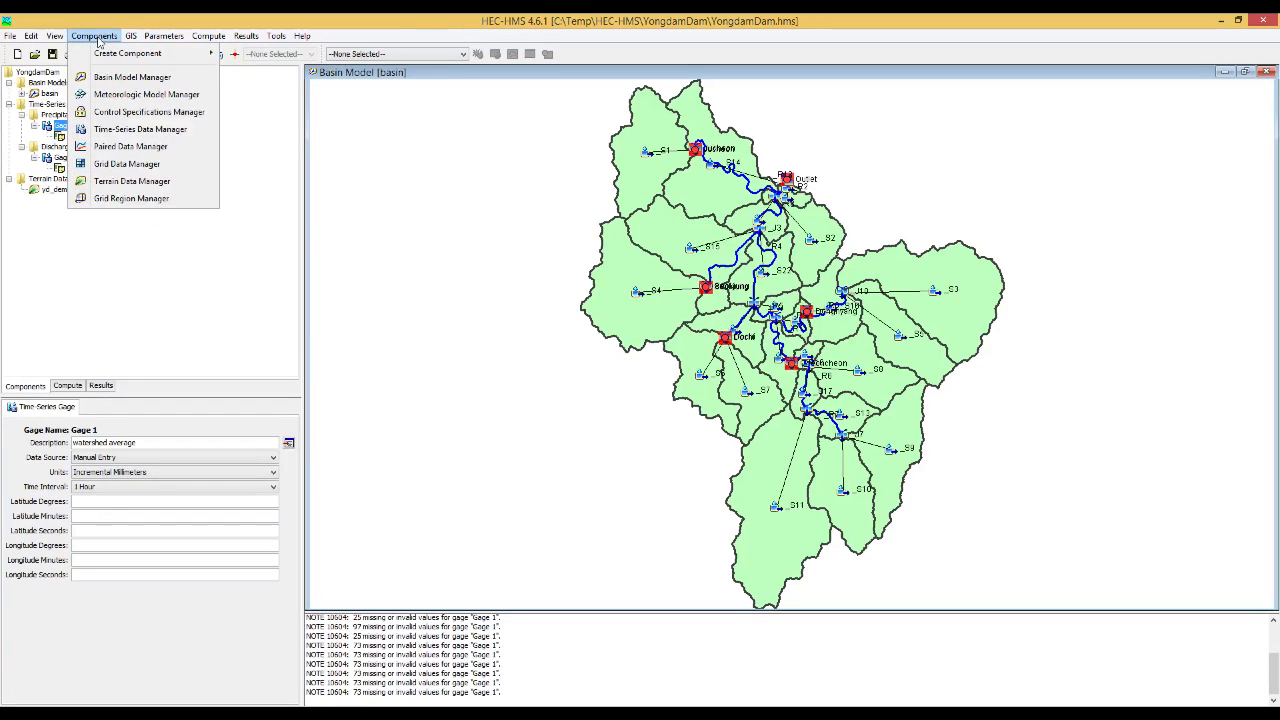
{"action": "left_click", "coordinate": [171, 97]}
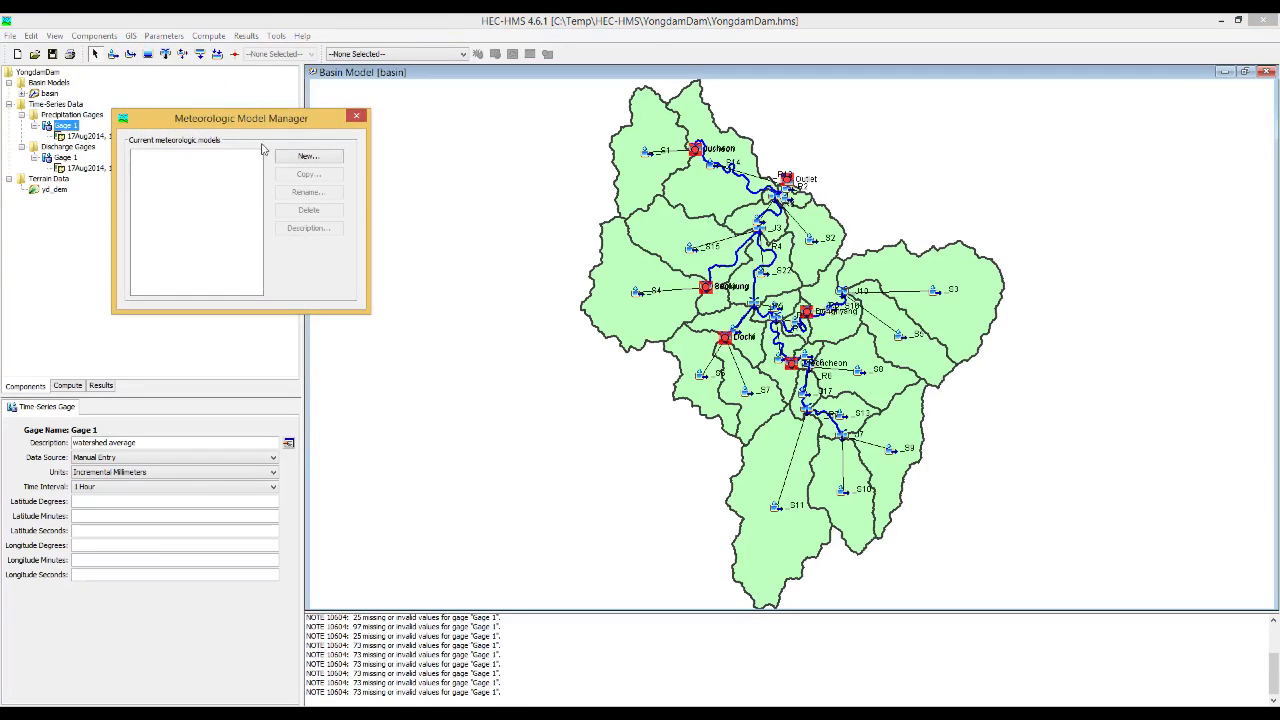
{"action": "left_click", "coordinate": [298, 162]}
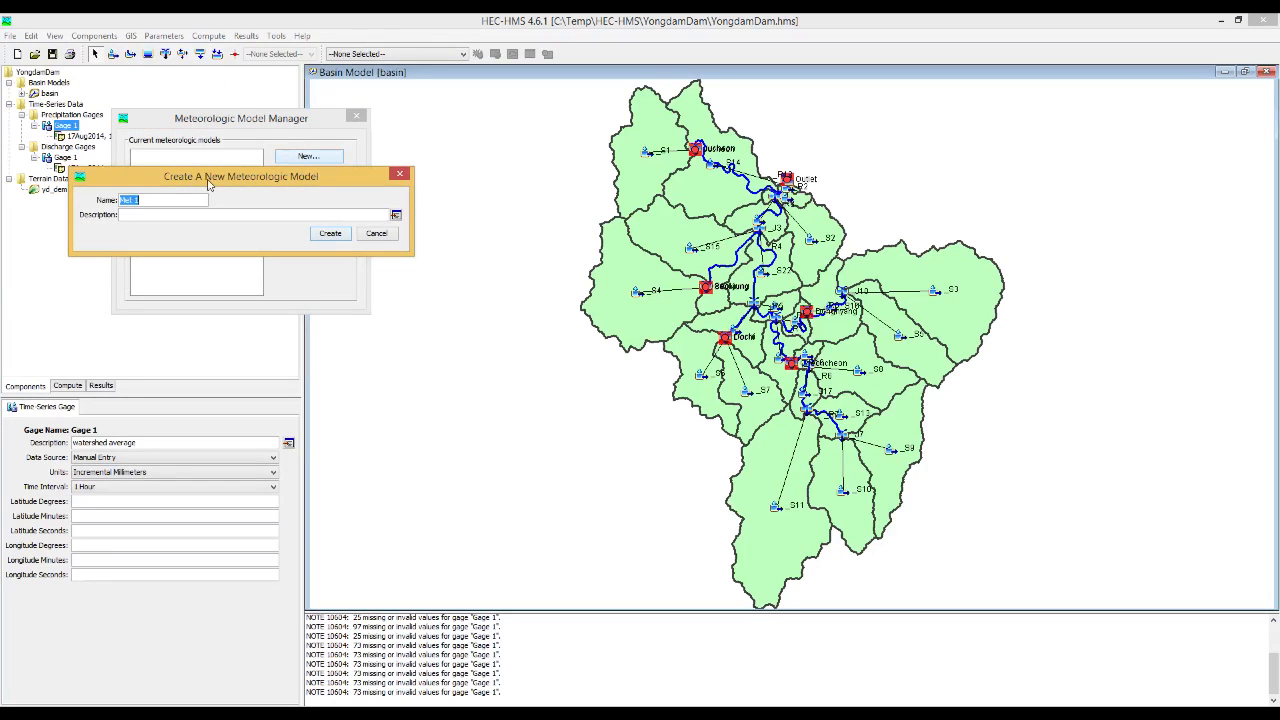
{"action": "left_click", "coordinate": [158, 213]}
{"action": "left_click", "coordinate": [330, 237]}
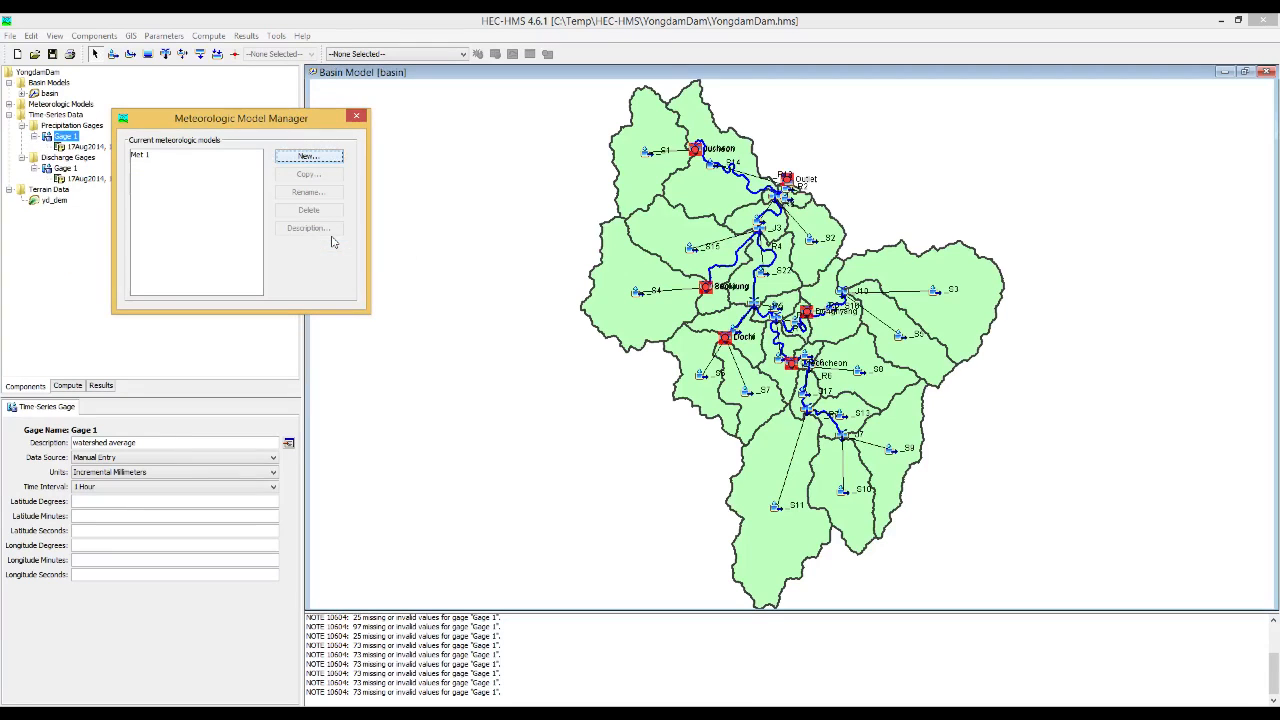
{"action": "left_click", "coordinate": [358, 119]}
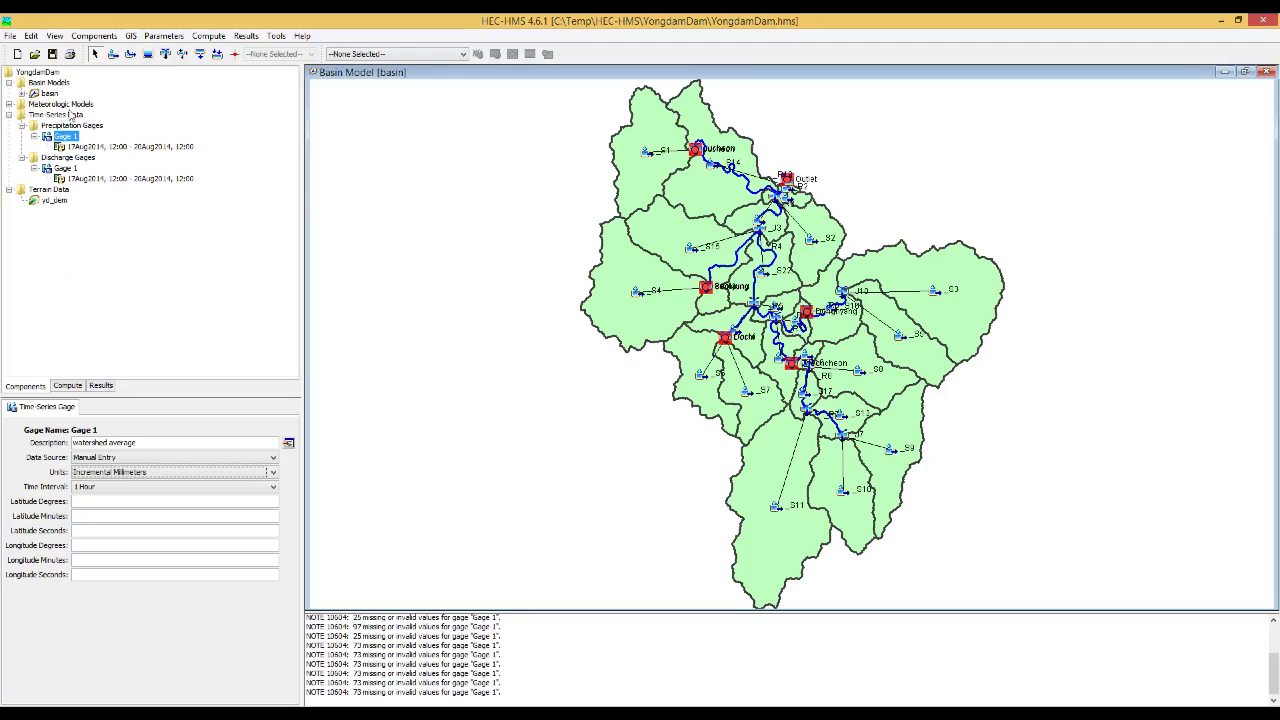
Open the Met 1 settings, keep Specified Hyetograph as the precipitation method, and set Replace Missing to Set To Default.
{"action": "left_click", "coordinate": [9, 105]}
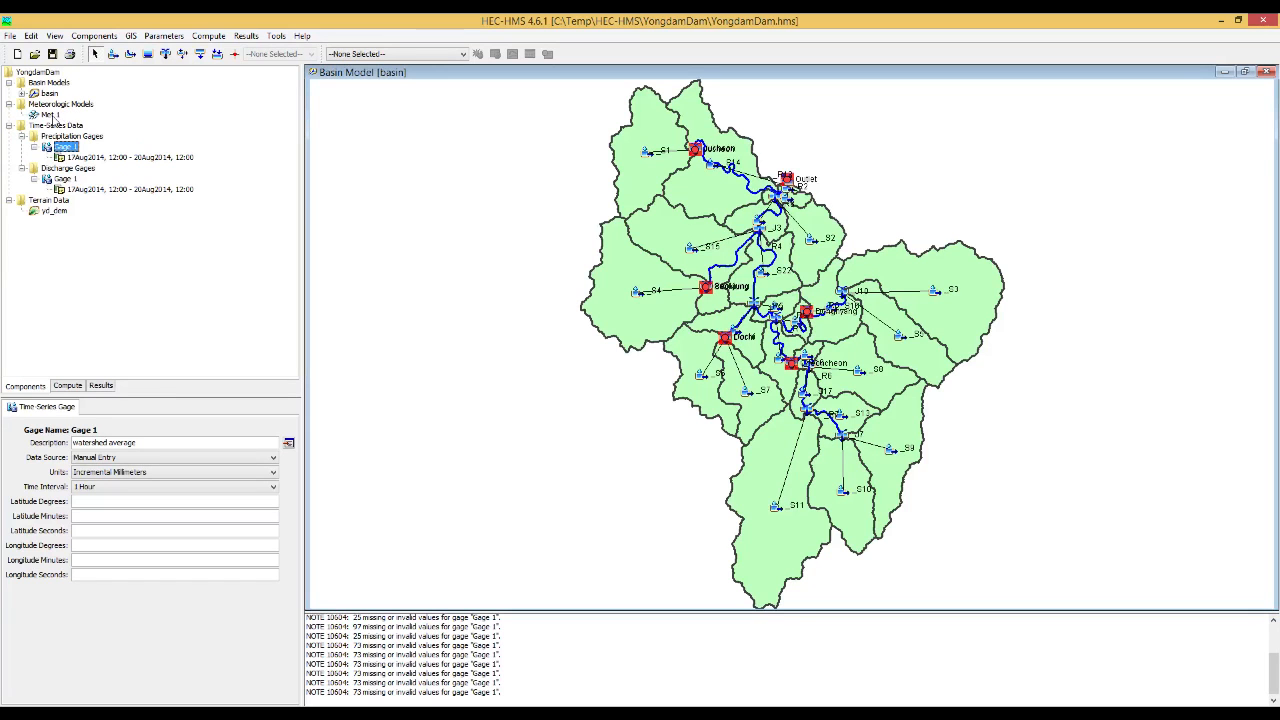
{"action": "left_click", "coordinate": [50, 115]}
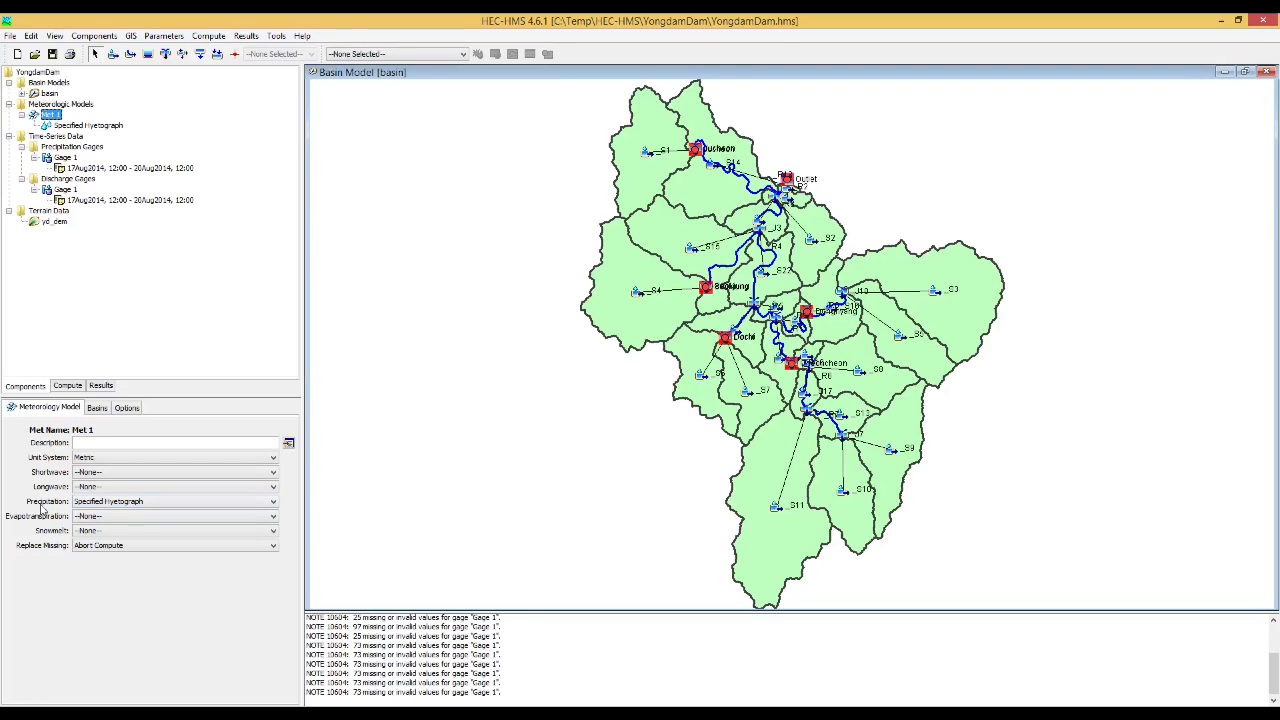
{"action": "left_click", "coordinate": [89, 503]}
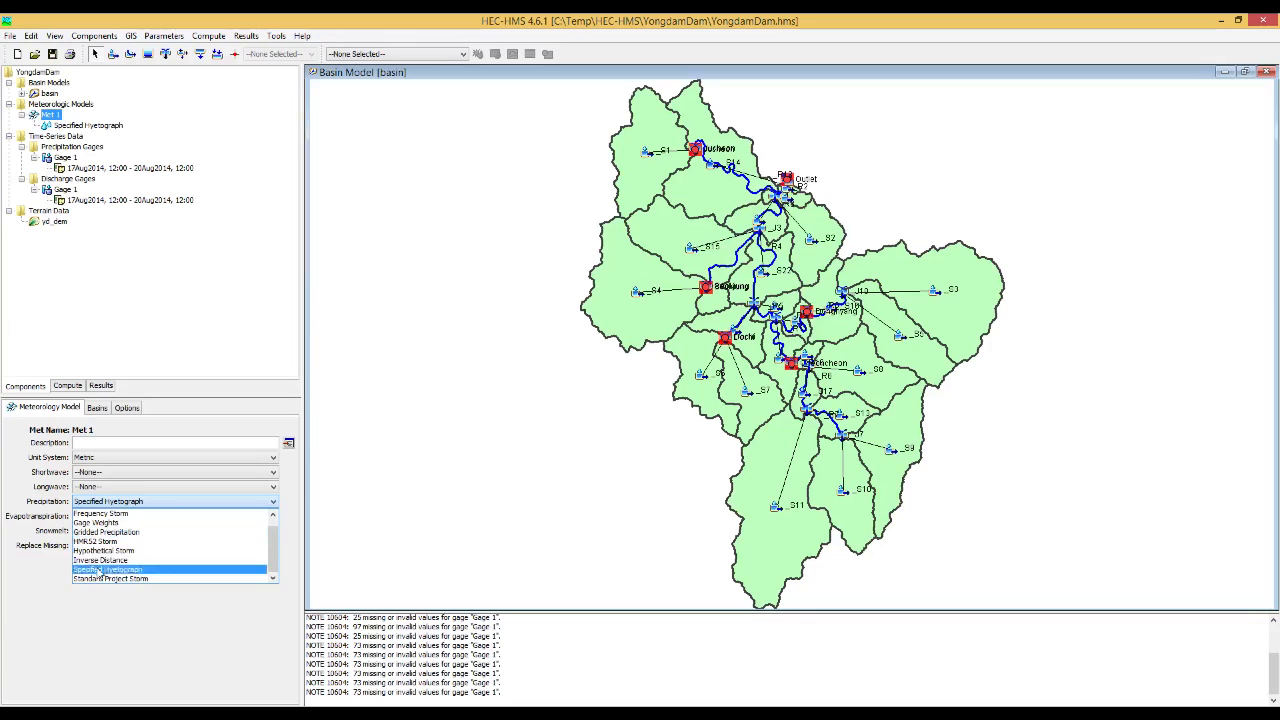
{"action": "left_click", "coordinate": [101, 504]}
{"action": "left_click", "coordinate": [103, 505]}
{"action": "left_click", "coordinate": [100, 504]}
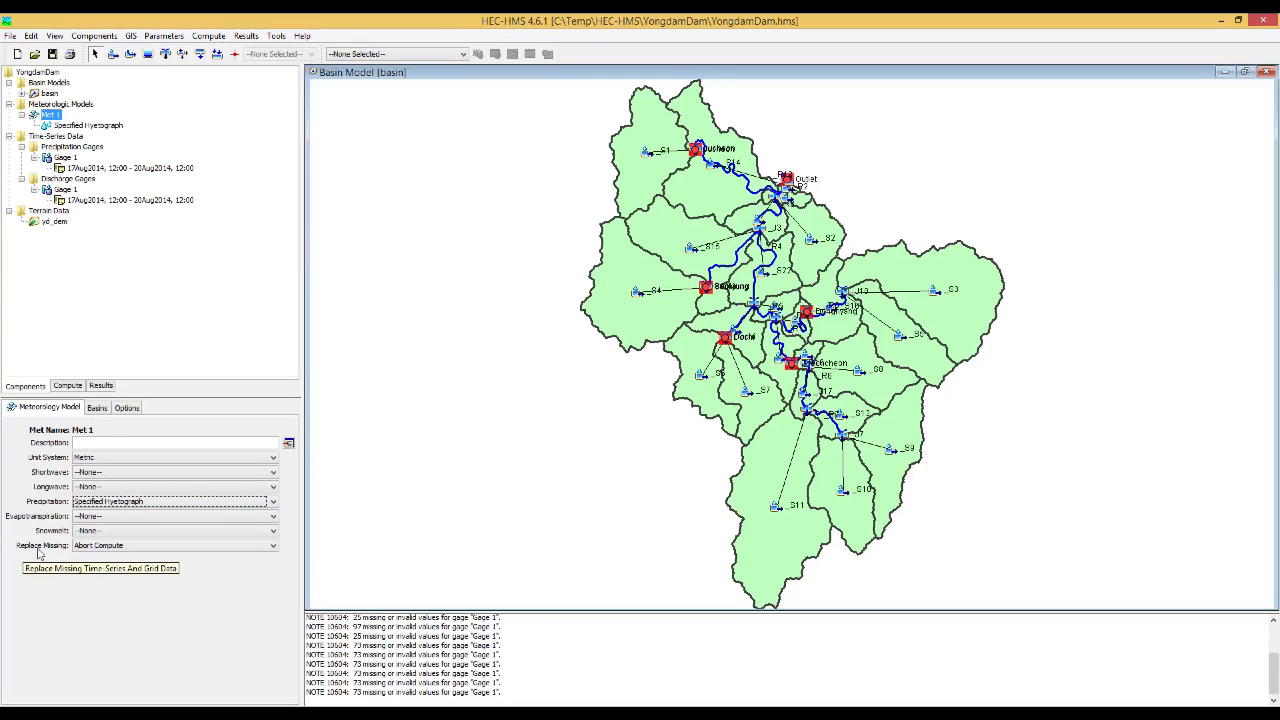
{"action": "left_click", "coordinate": [85, 547]}
{"action": "left_click", "coordinate": [89, 567]}
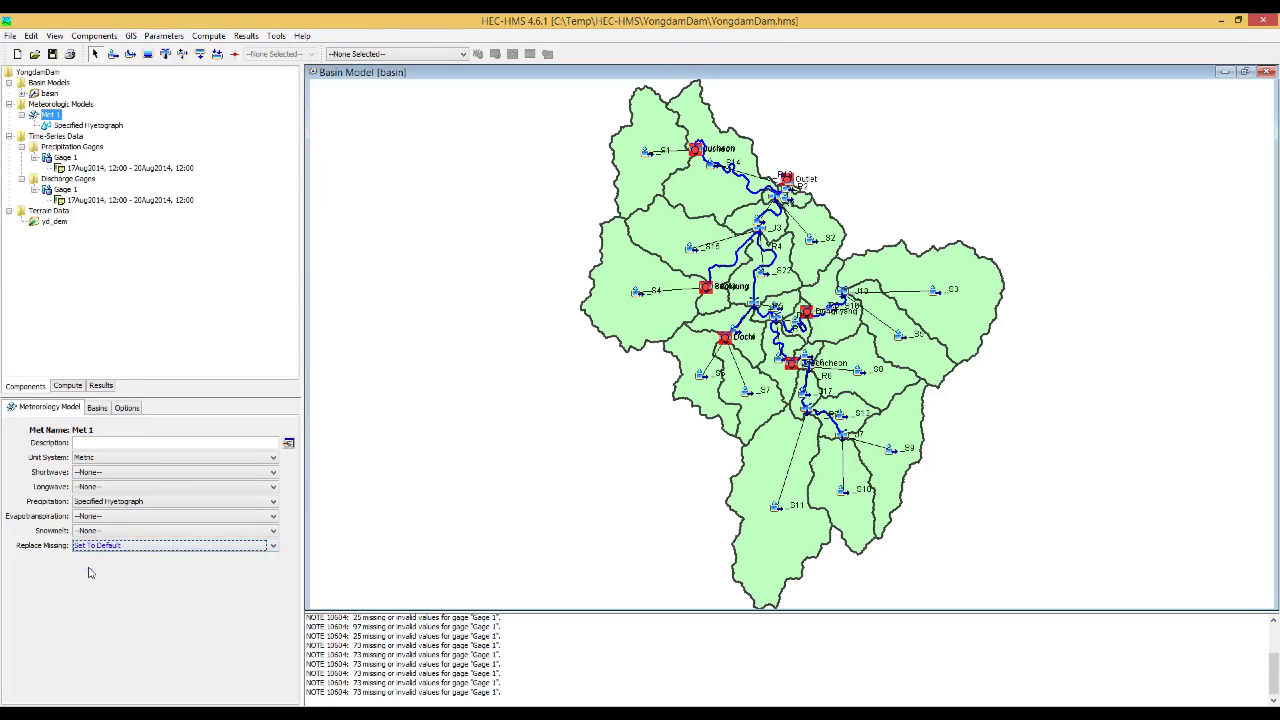
Set Include Subbasins to Yes for the basin model in Met 1, and review the Total Override option.
{"action": "left_click", "coordinate": [96, 409]}
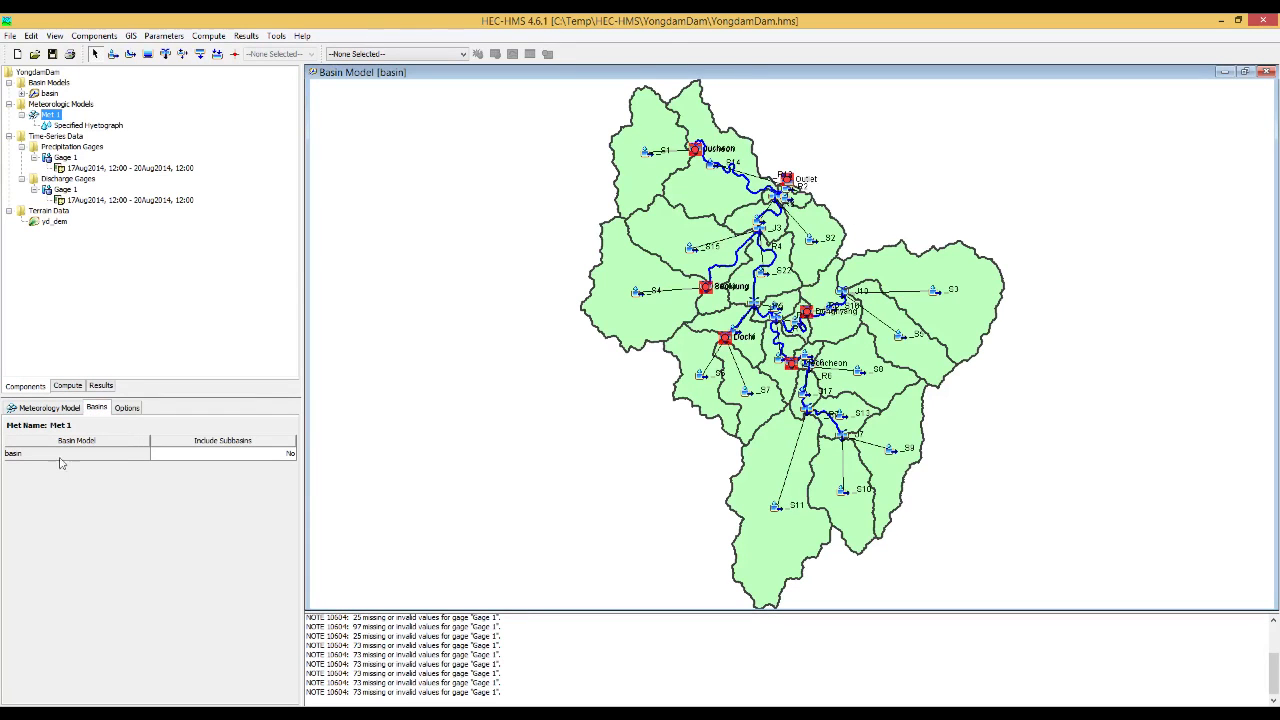
{"action": "left_click", "coordinate": [180, 457]}
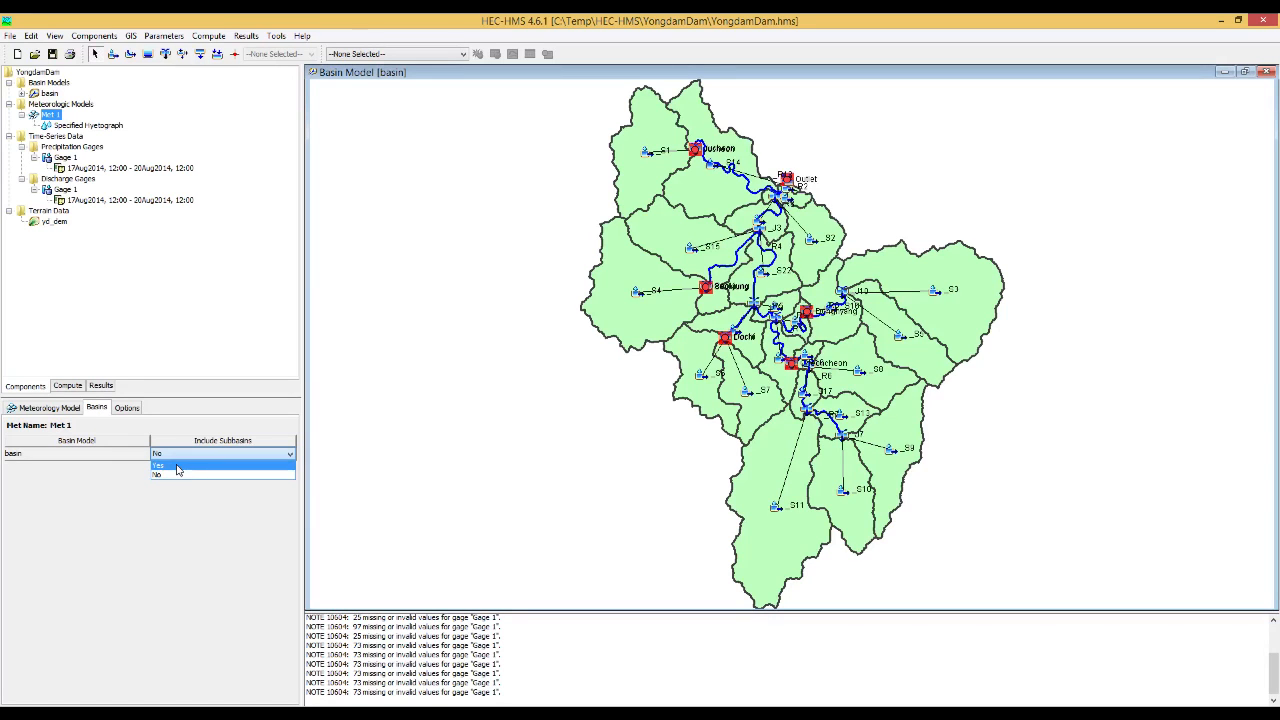
{"action": "left_click", "coordinate": [177, 466]}
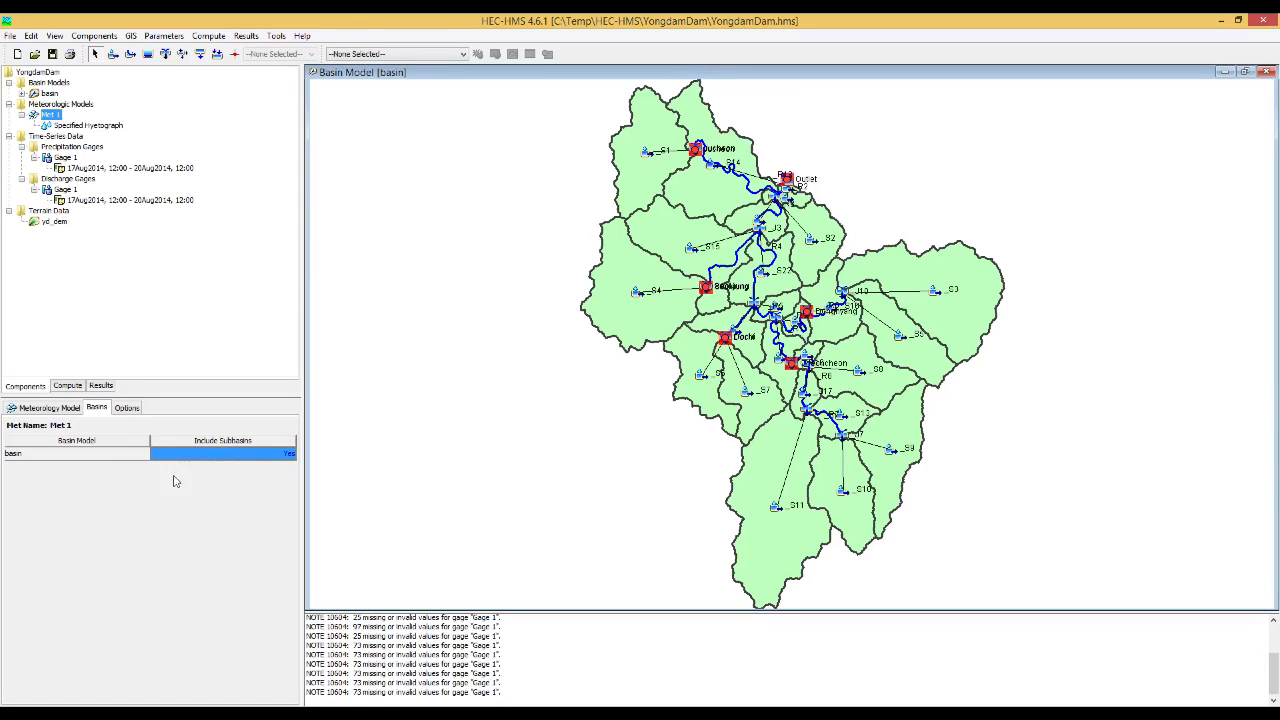
{"action": "left_click", "coordinate": [129, 410]}
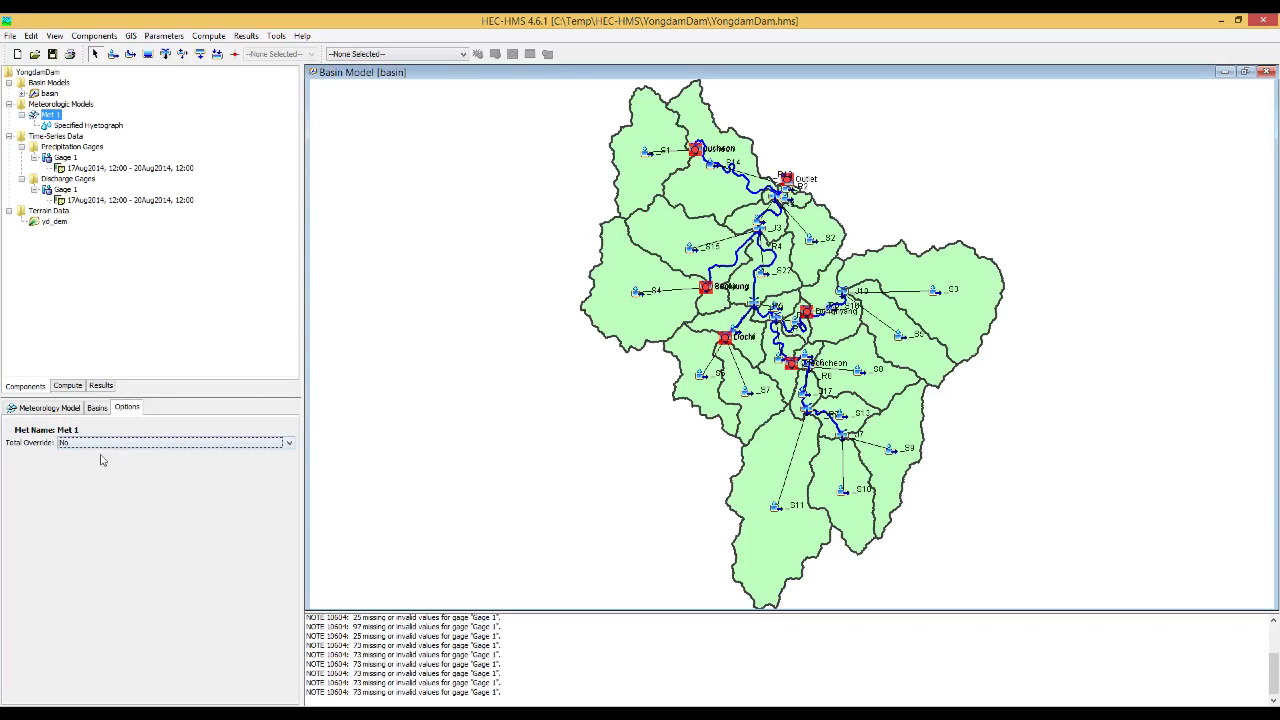
{"action": "left_click", "coordinate": [94, 410]}
{"action": "left_click", "coordinate": [58, 404]}
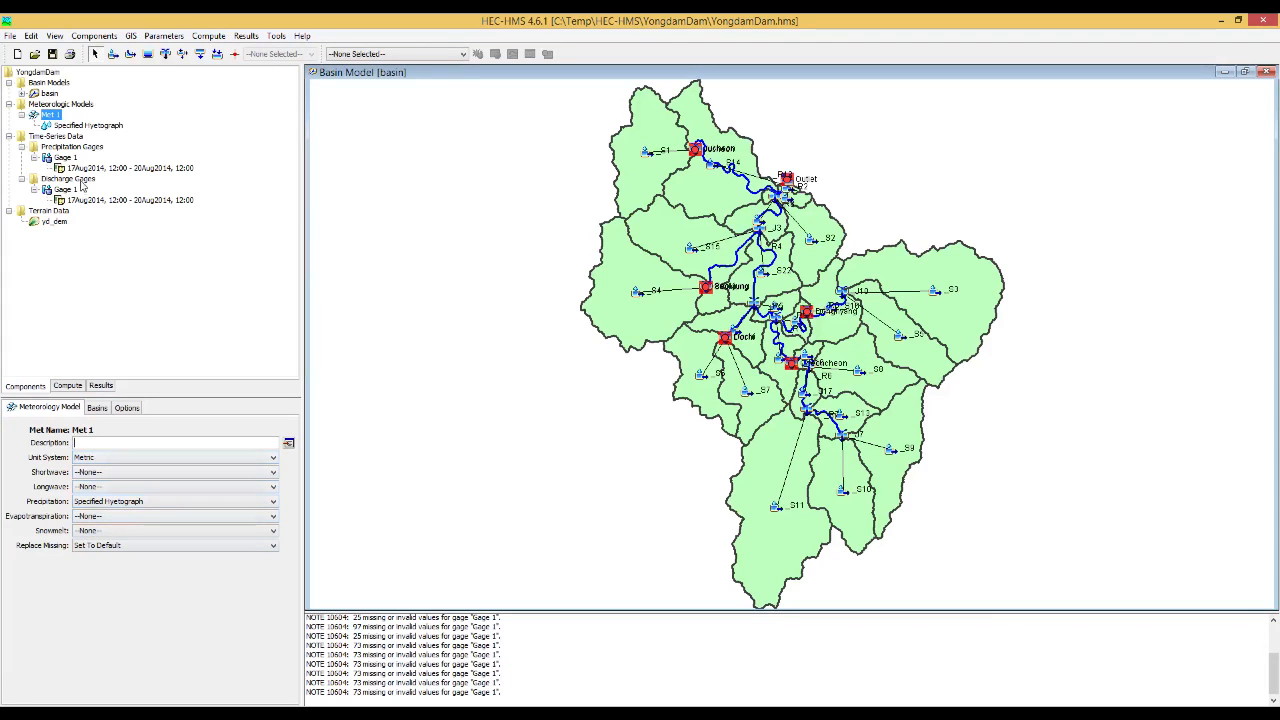
Open Met 1's Specified Hyetograph subbasin table and assign Gage 1 to subbasins _S1, _S10, _S11 and _S12.
{"action": "left_click", "coordinate": [93, 127]}
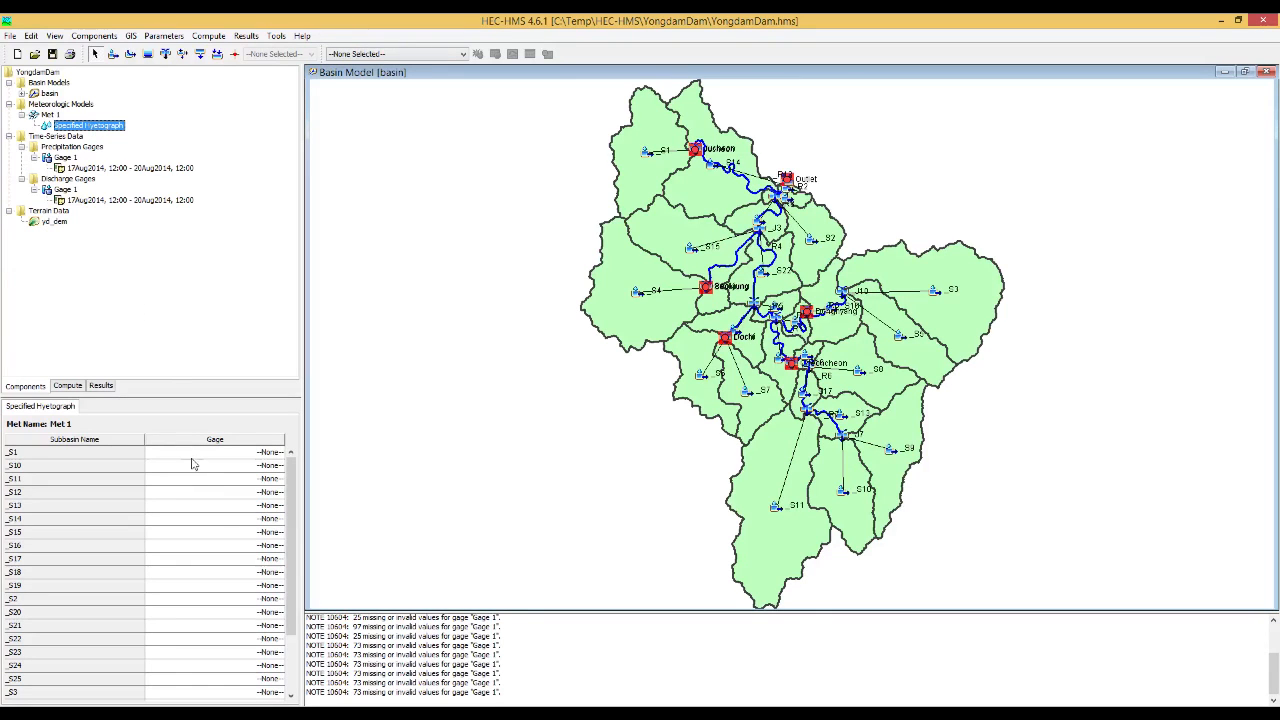
{"action": "left_click", "coordinate": [88, 457]}
{"action": "scroll", "coordinate": [91, 491], "scroll_direction": "down", "scroll_amount": 3}
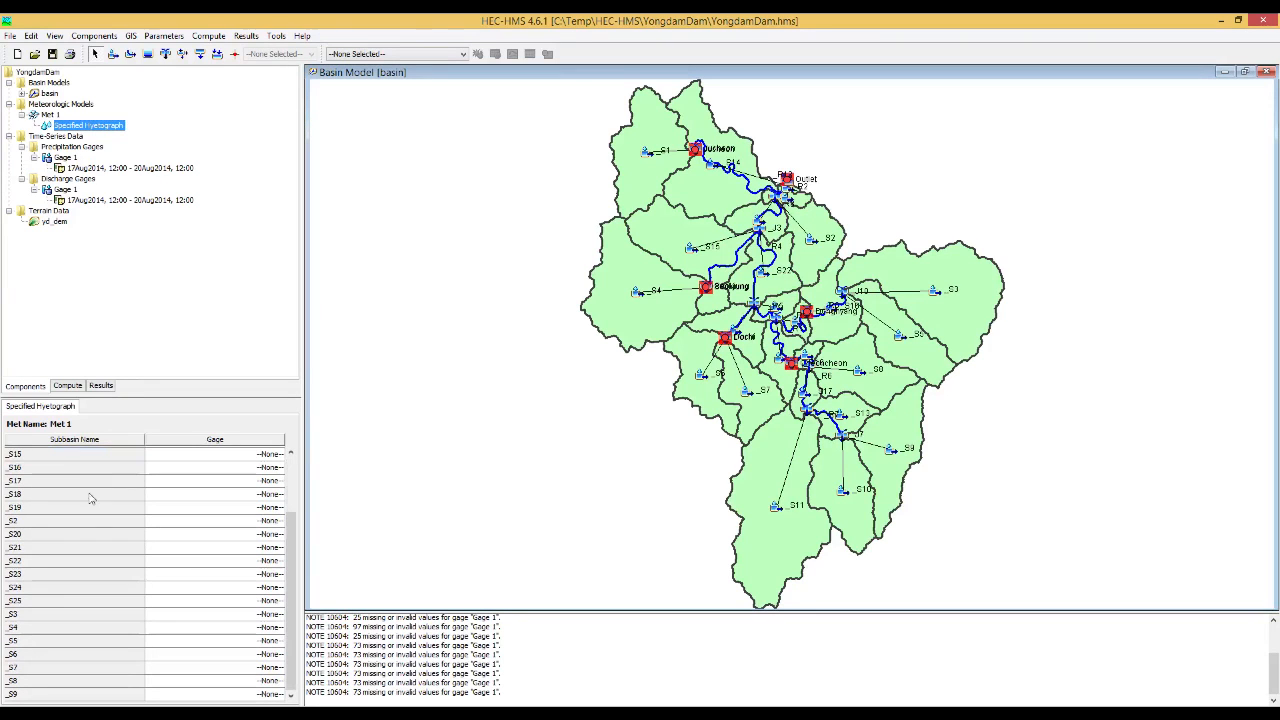
{"action": "scroll", "coordinate": [86, 508], "scroll_direction": "up", "scroll_amount": 3}
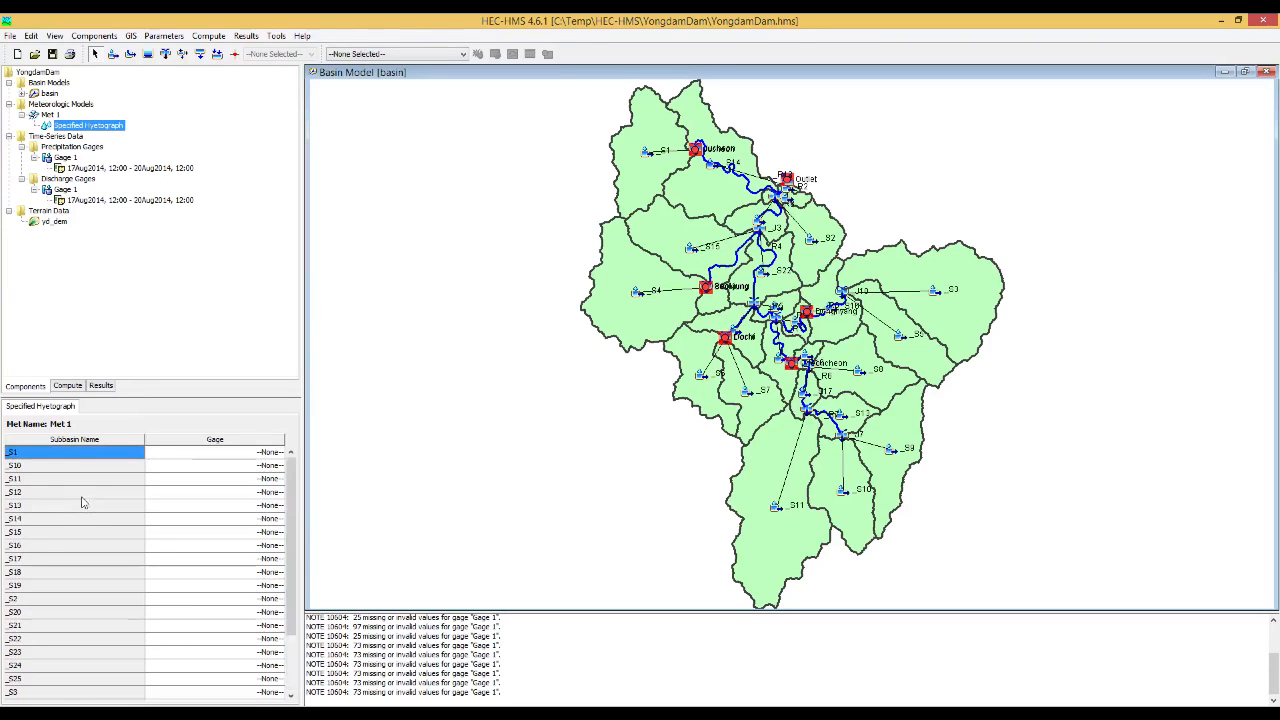
{"action": "left_click", "coordinate": [206, 456]}
{"action": "left_click", "coordinate": [199, 474]}
{"action": "left_click", "coordinate": [202, 467]}
{"action": "left_click", "coordinate": [206, 499]}
{"action": "left_click", "coordinate": [214, 492]}
{"action": "left_click", "coordinate": [214, 514]}
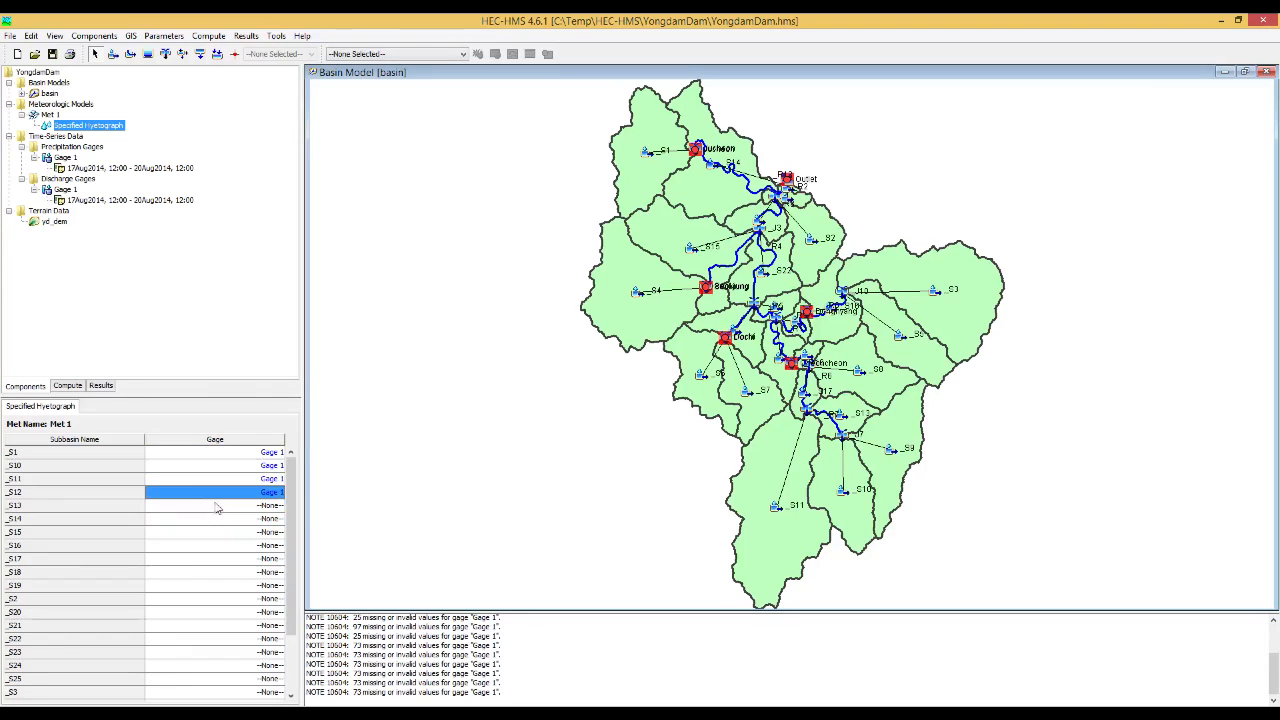
Assign precipitation Gage 1 to subbasins _S13, _S14, _S15, _S16, _S17 and _S18 in the hyetograph table.
{"action": "left_click", "coordinate": [219, 505]}
{"action": "left_click", "coordinate": [219, 527]}
{"action": "left_click", "coordinate": [221, 519]}
{"action": "left_click", "coordinate": [229, 541]}
{"action": "left_click", "coordinate": [227, 533]}
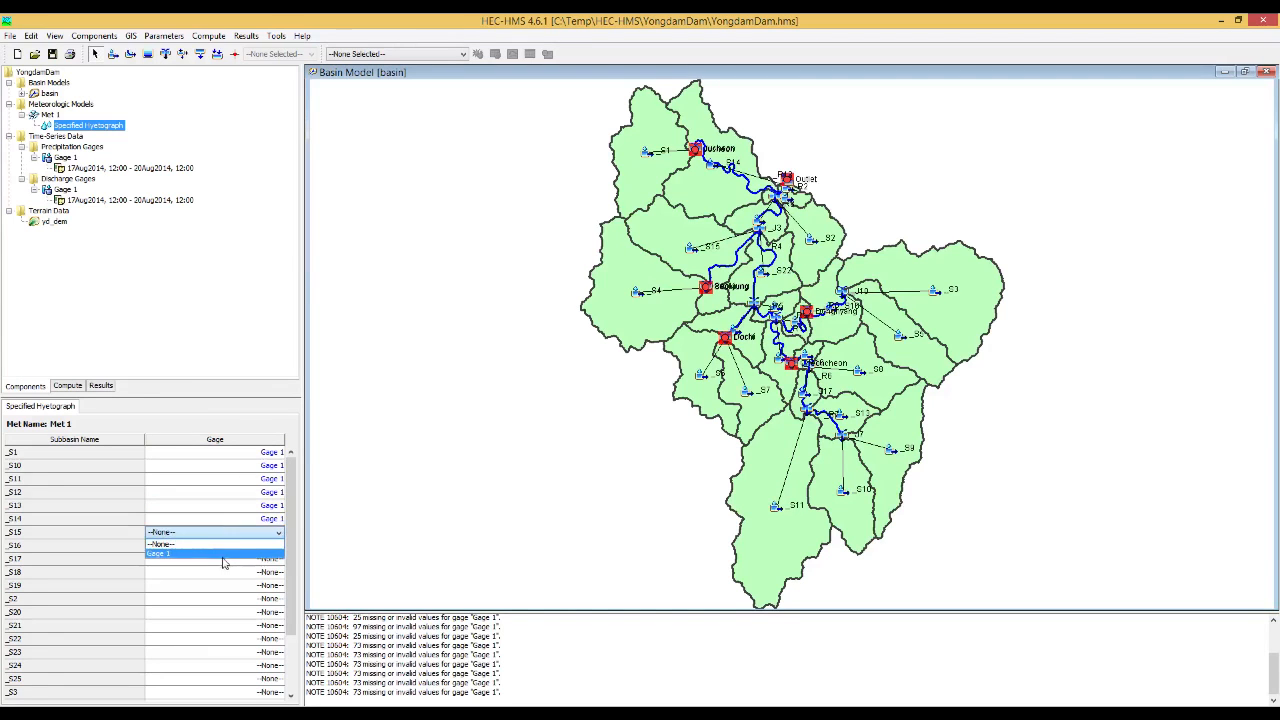
{"action": "left_click", "coordinate": [224, 554]}
{"action": "left_click", "coordinate": [236, 546]}
{"action": "left_click", "coordinate": [231, 567]}
{"action": "left_click", "coordinate": [231, 559]}
{"action": "left_click", "coordinate": [226, 581]}
{"action": "left_click", "coordinate": [228, 573]}
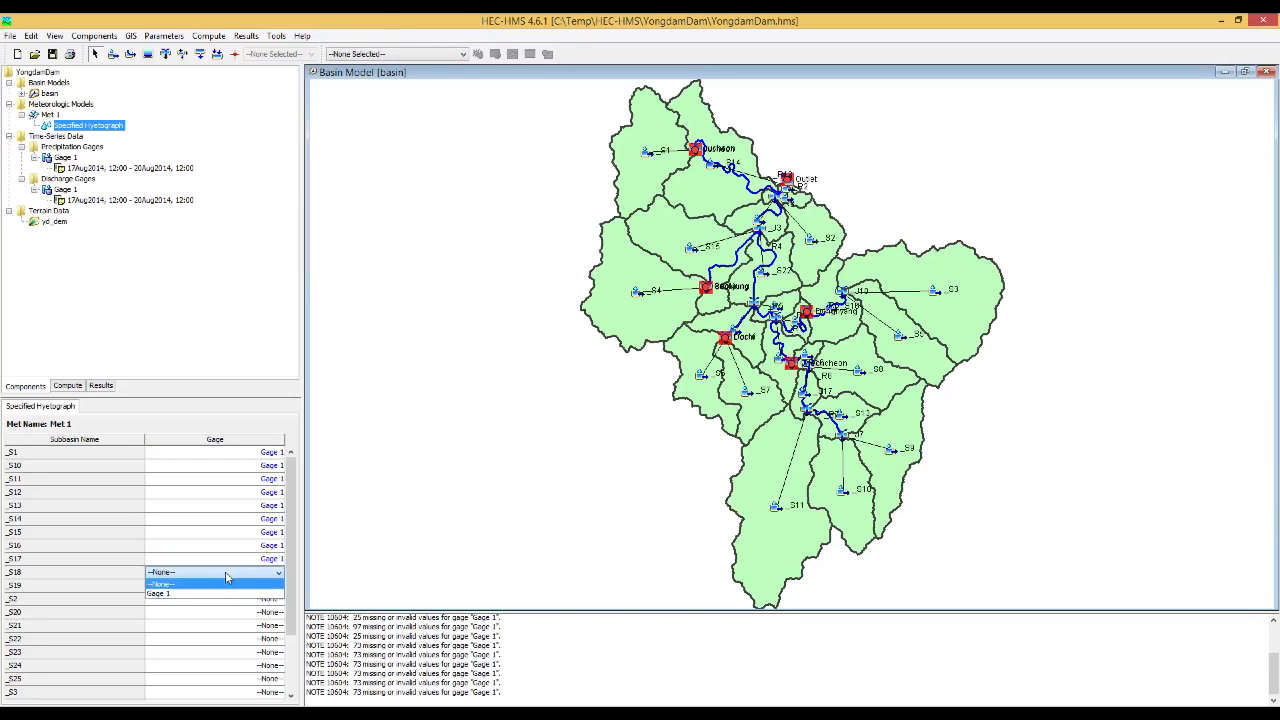
{"action": "left_click", "coordinate": [225, 597]}
Assign precipitation Gage 1 to subbasins _S19, _S2, _S20, _S21 and _S22 in the hyetograph table.
{"action": "left_click", "coordinate": [225, 587]}
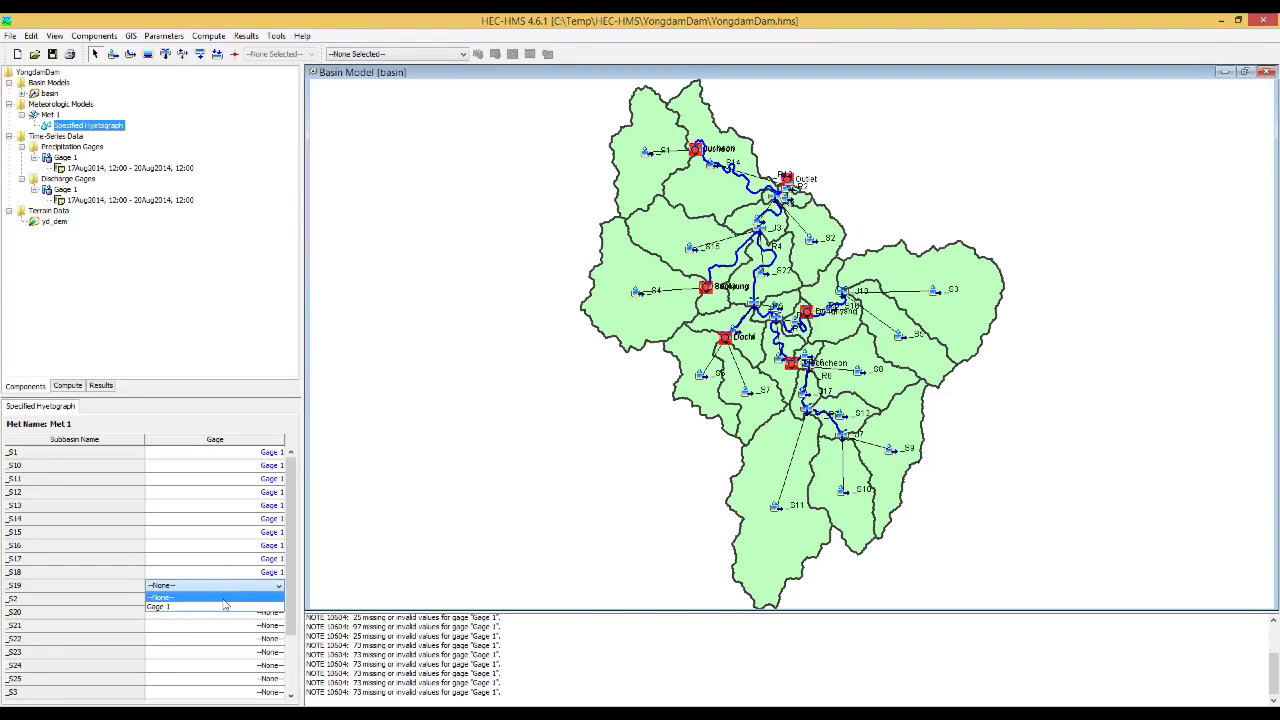
{"action": "left_click", "coordinate": [224, 607]}
{"action": "left_click", "coordinate": [223, 587]}
{"action": "left_click", "coordinate": [223, 607]}
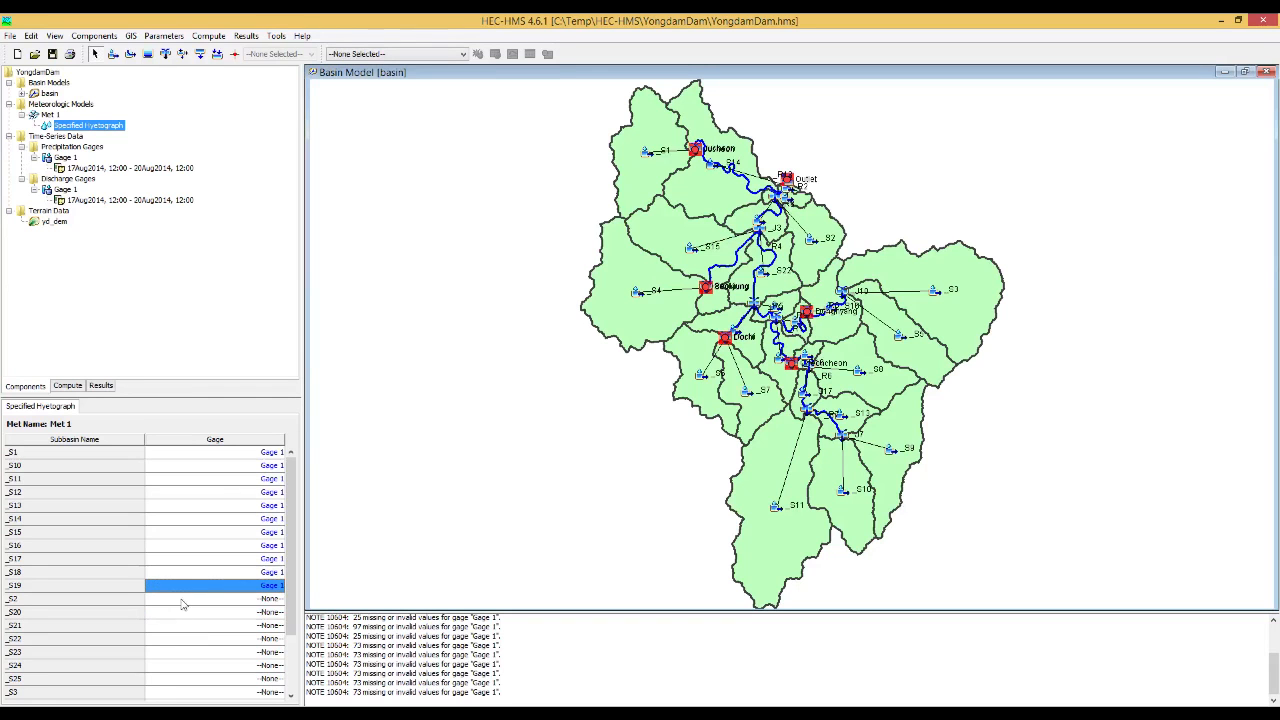
{"action": "left_click", "coordinate": [181, 599]}
{"action": "left_click", "coordinate": [184, 620]}
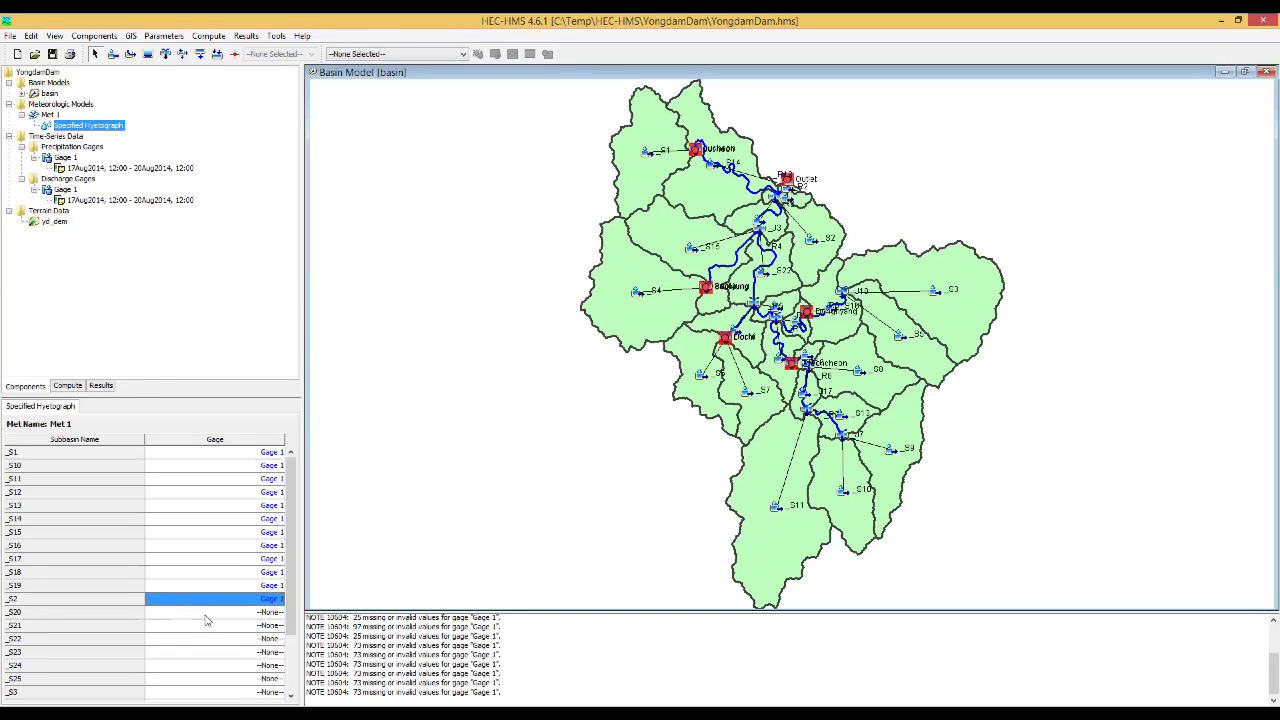
{"action": "left_click", "coordinate": [205, 614]}
{"action": "left_click", "coordinate": [211, 632]}
{"action": "left_click", "coordinate": [213, 627]}
{"action": "left_click", "coordinate": [214, 646]}
{"action": "left_click", "coordinate": [218, 639]}
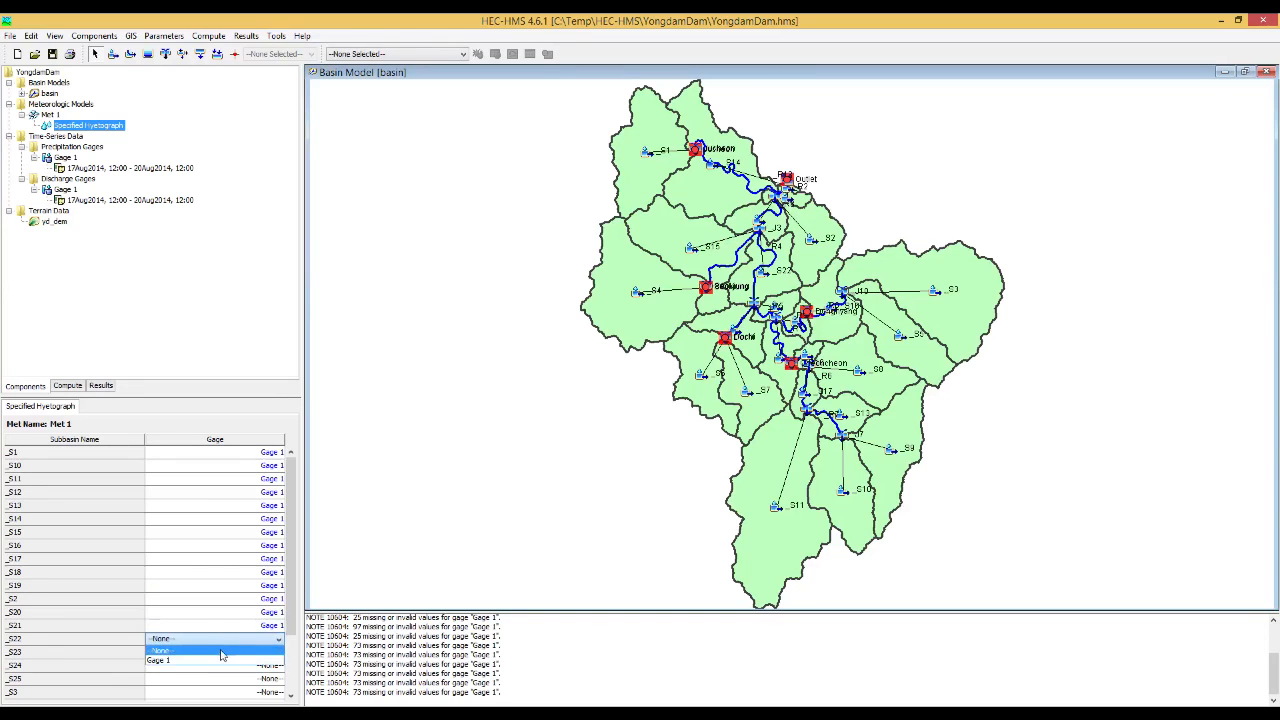
{"action": "left_click", "coordinate": [222, 662]}
Assign precipitation Gage 1 to subbasins _S23, _S24, _S25, _S3 and _S4 in the hyetograph table.
{"action": "left_click_drag", "start_coordinate": [292, 624], "coordinate": [296, 680]}
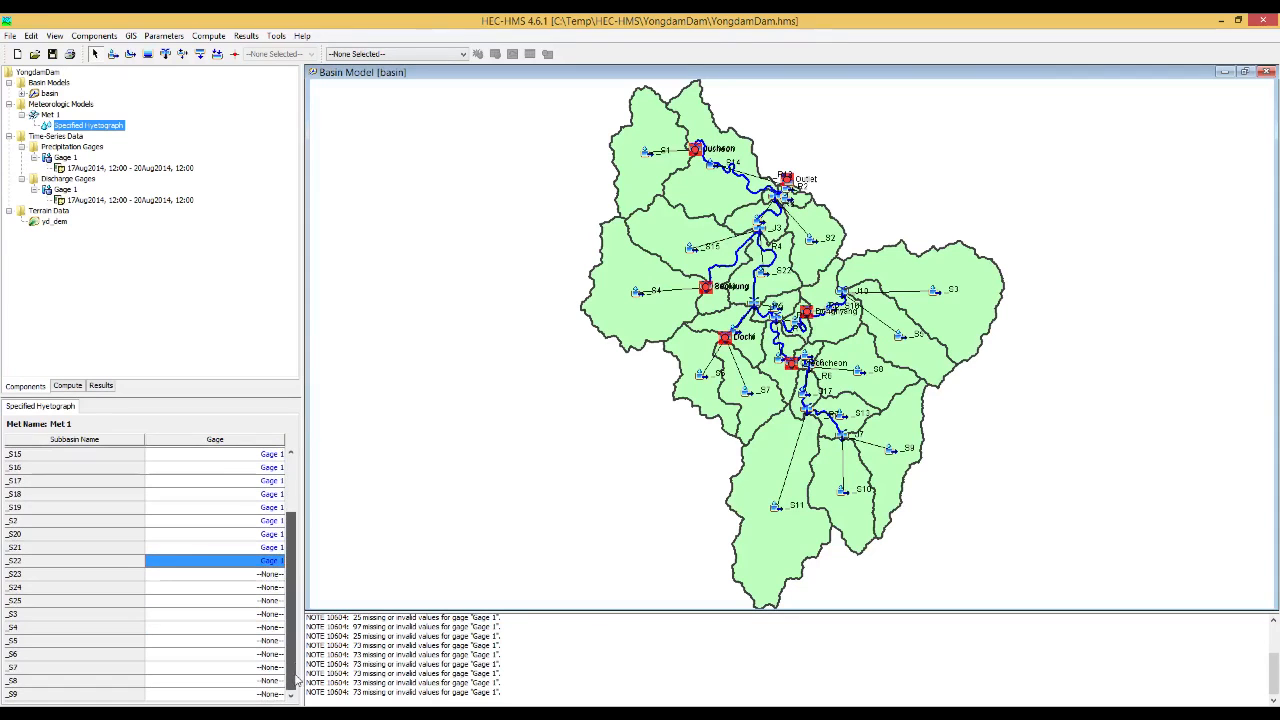
{"action": "left_click", "coordinate": [228, 576]}
{"action": "left_click", "coordinate": [231, 596]}
{"action": "left_click", "coordinate": [235, 589]}
{"action": "left_click", "coordinate": [234, 606]}
{"action": "left_click", "coordinate": [235, 589]}
{"action": "left_click", "coordinate": [234, 606]}
{"action": "left_click", "coordinate": [234, 605]}
{"action": "left_click", "coordinate": [234, 623]}
{"action": "left_click", "coordinate": [234, 616]}
{"action": "left_click", "coordinate": [233, 636]}
{"action": "left_click", "coordinate": [233, 628]}
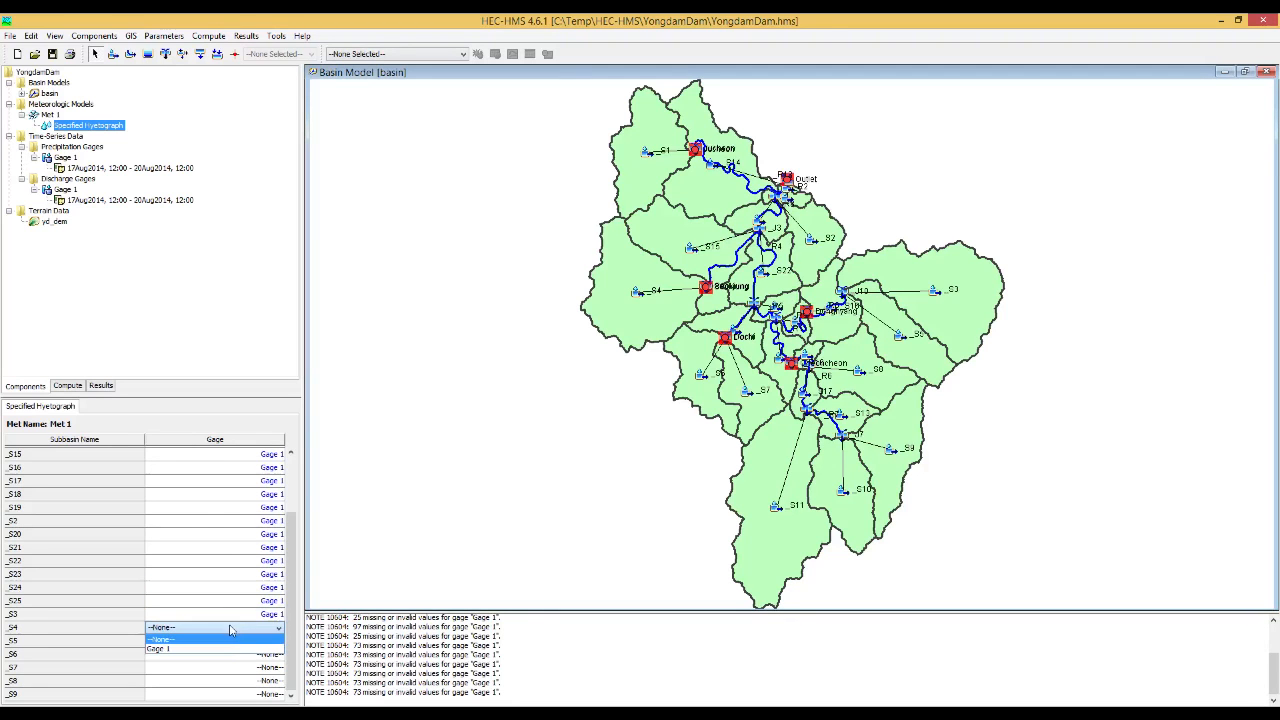
{"action": "left_click", "coordinate": [230, 649]}
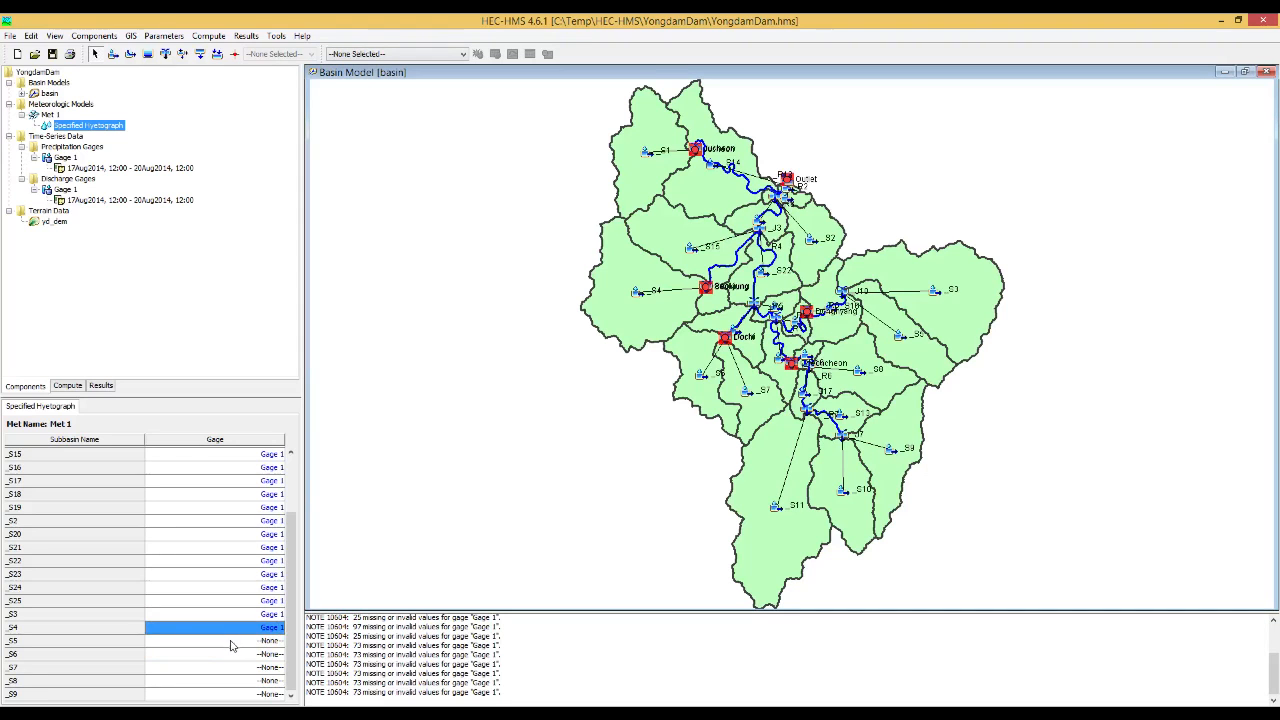
Assign precipitation Gage 1 to subbasins _S5, _S6, _S7, _S8 and _S9, check the full gage table, and reopen Met 1's settings.
{"action": "left_click", "coordinate": [231, 640]}
{"action": "left_click", "coordinate": [232, 663]}
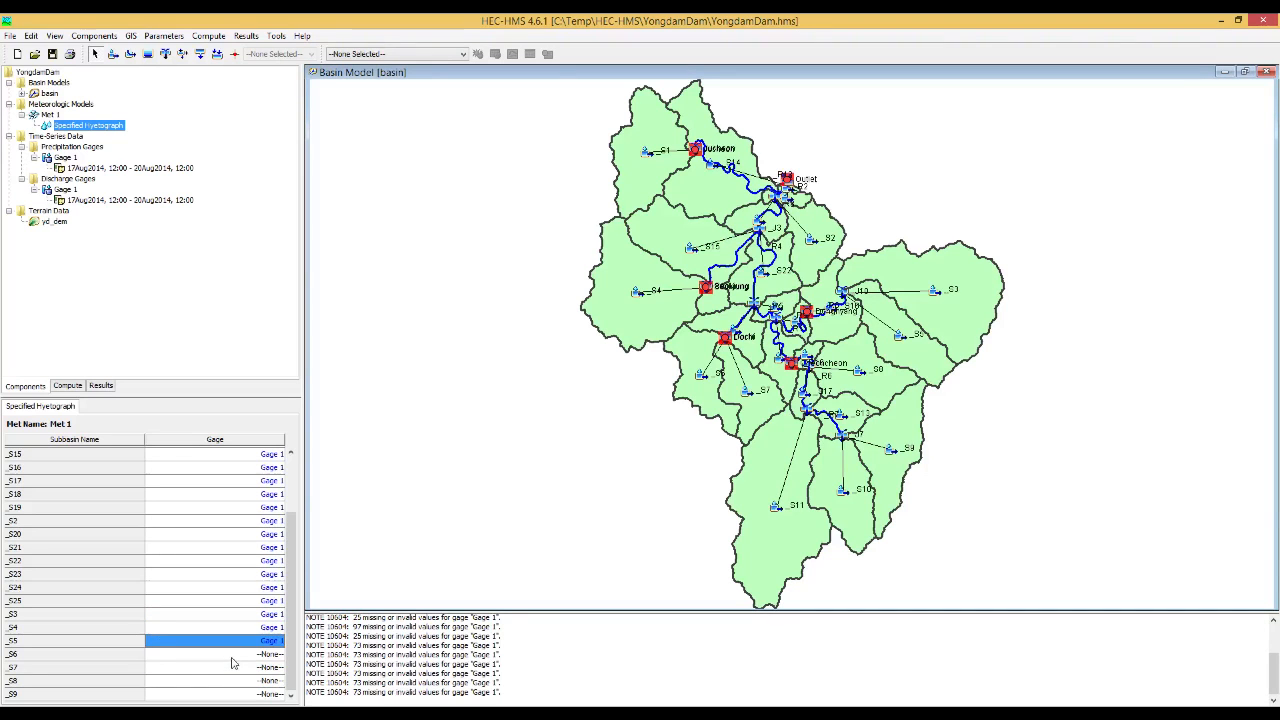
{"action": "left_click", "coordinate": [234, 655]}
{"action": "left_click", "coordinate": [233, 681]}
{"action": "left_click", "coordinate": [233, 668]}
{"action": "left_click", "coordinate": [233, 691]}
{"action": "left_click", "coordinate": [233, 684]}
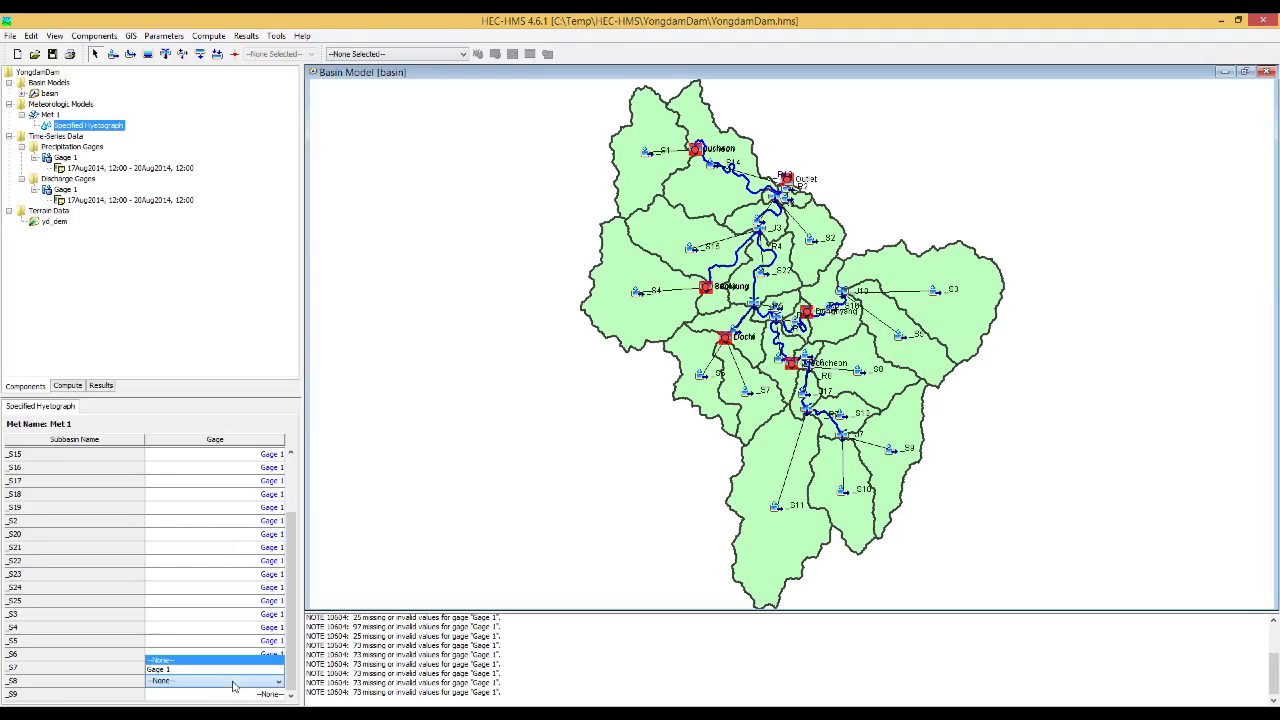
{"action": "left_click", "coordinate": [229, 669]}
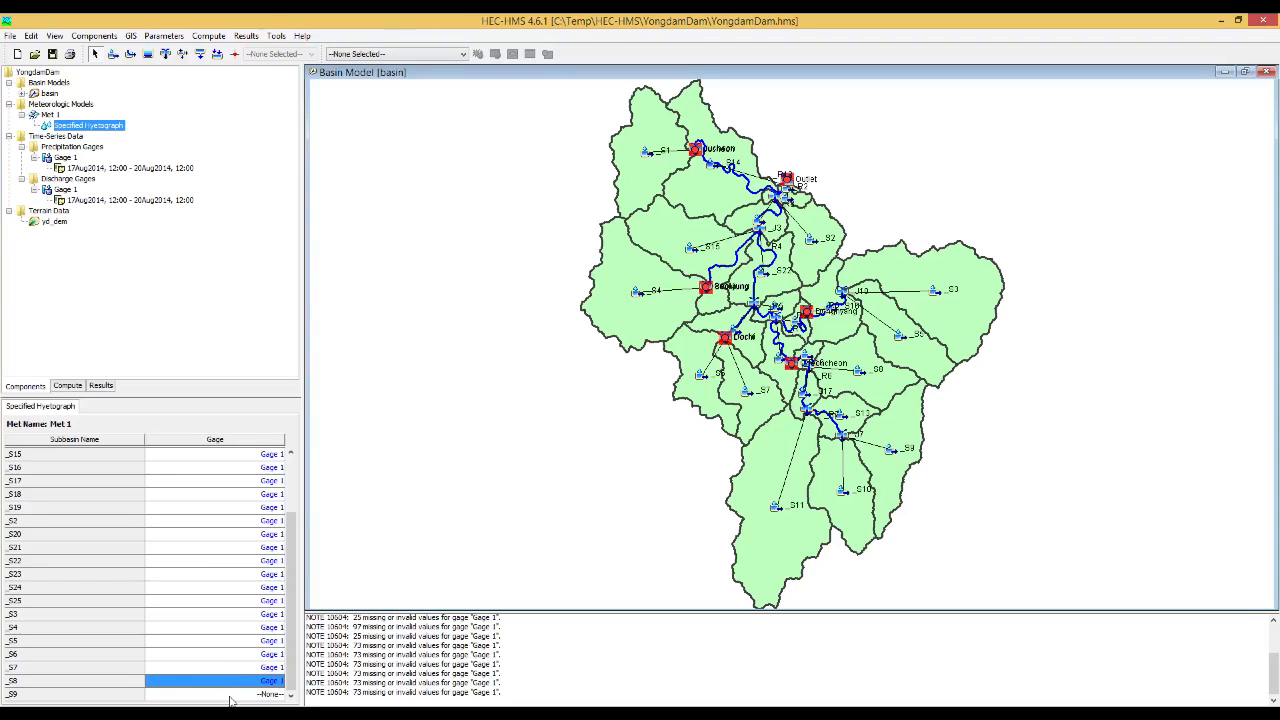
{"action": "left_click", "coordinate": [230, 696]}
{"action": "left_click", "coordinate": [228, 687]}
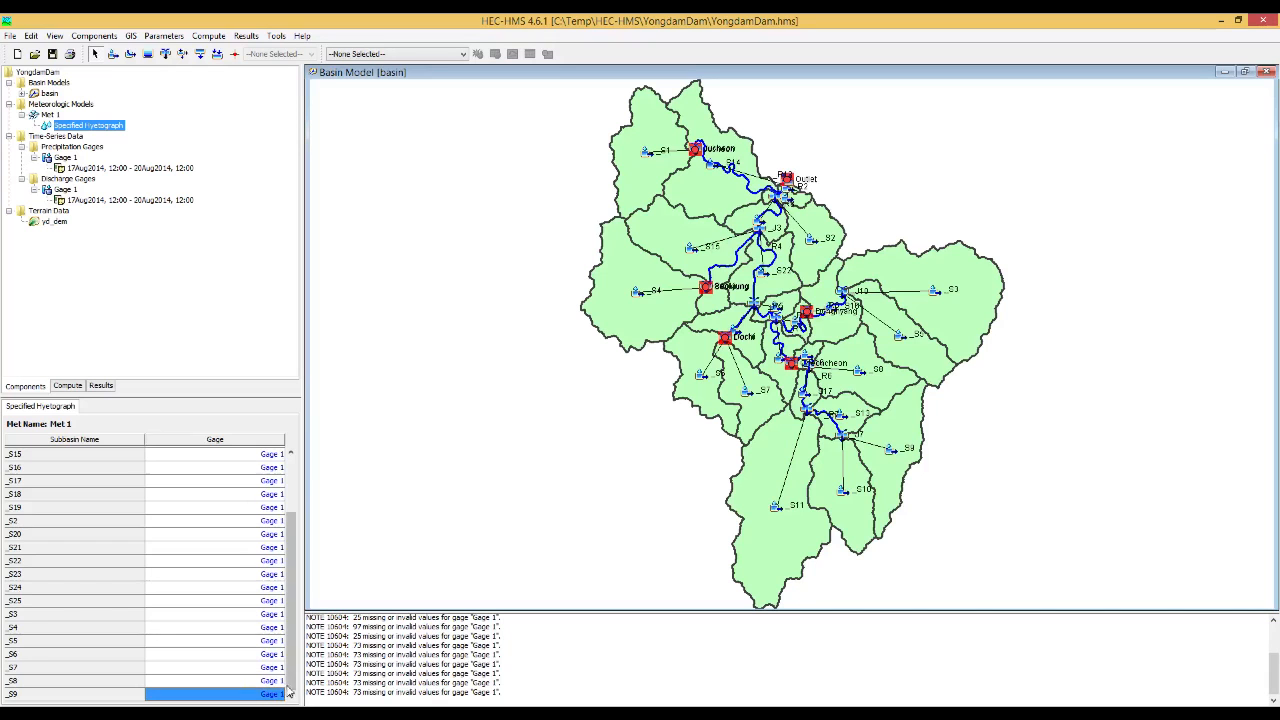
{"action": "left_click_drag", "start_coordinate": [290, 678], "coordinate": [297, 572]}
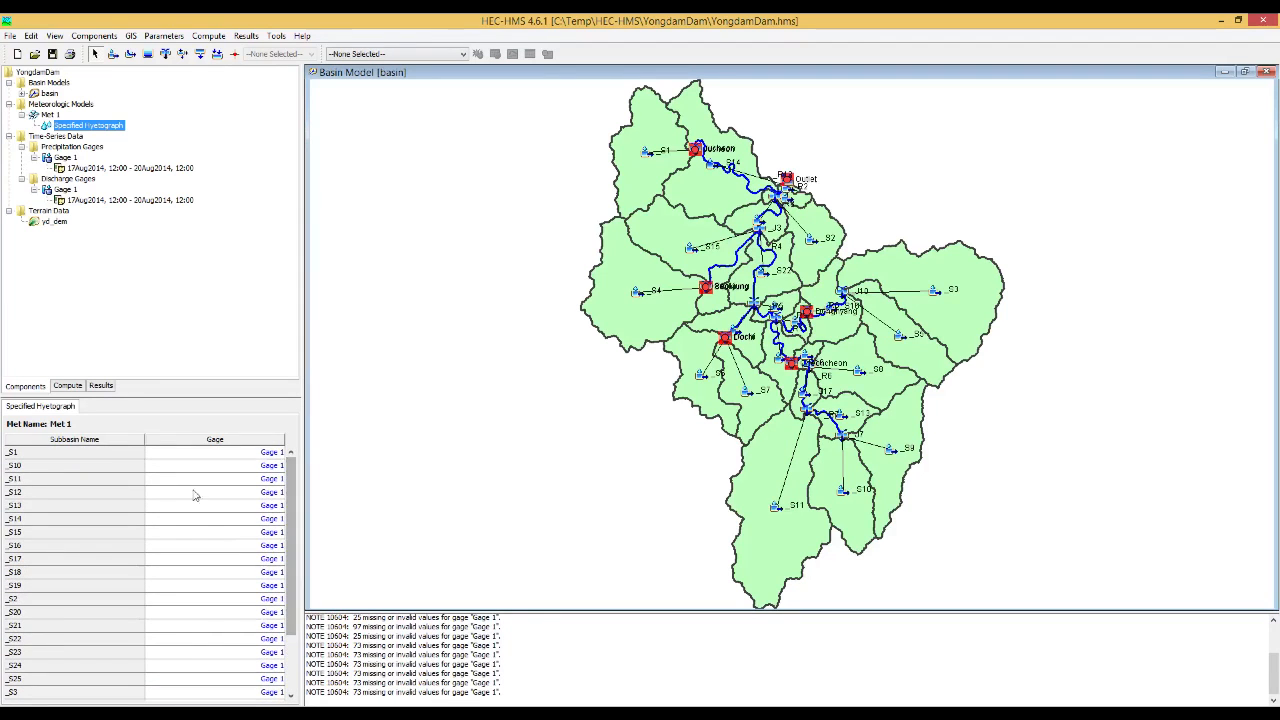
{"action": "left_click", "coordinate": [110, 130]}
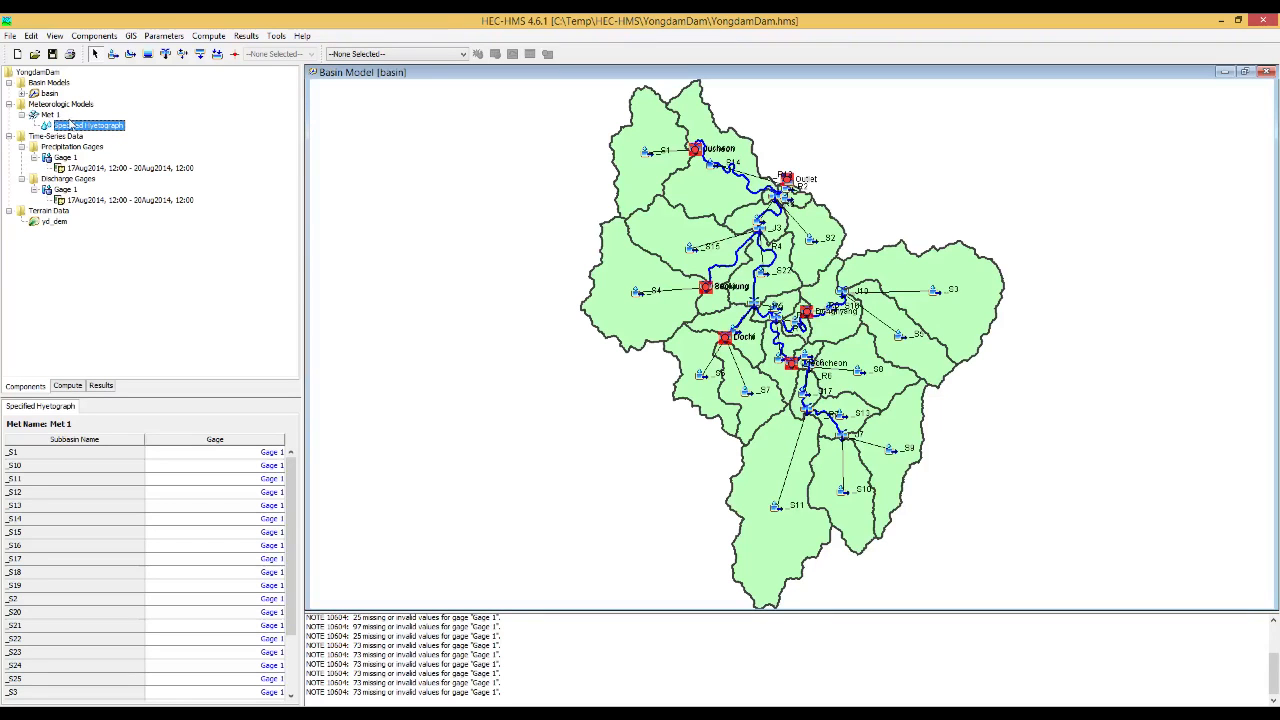
{"action": "left_click", "coordinate": [50, 115]}
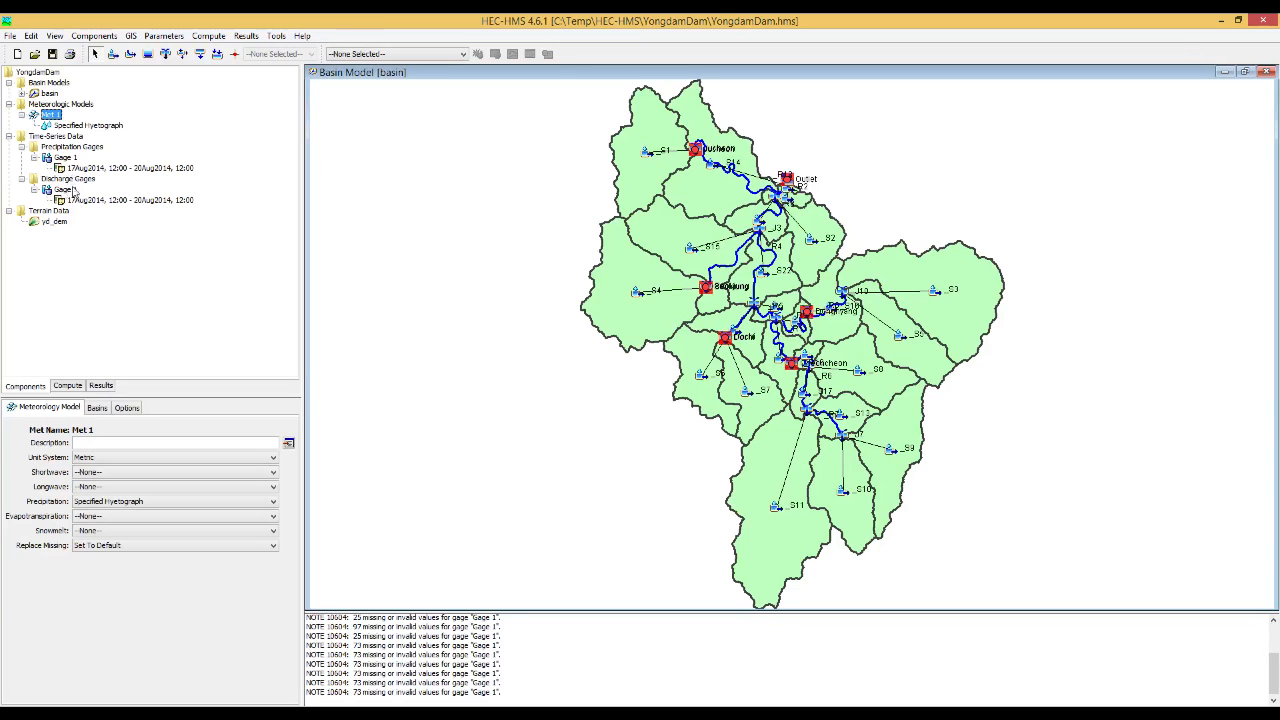
Set the observed flow of the basin model's Outlet sink to discharge Gage 1.
{"action": "left_click", "coordinate": [23, 94]}
{"action": "scroll", "coordinate": [140, 200], "scroll_direction": "down", "scroll_amount": 10}
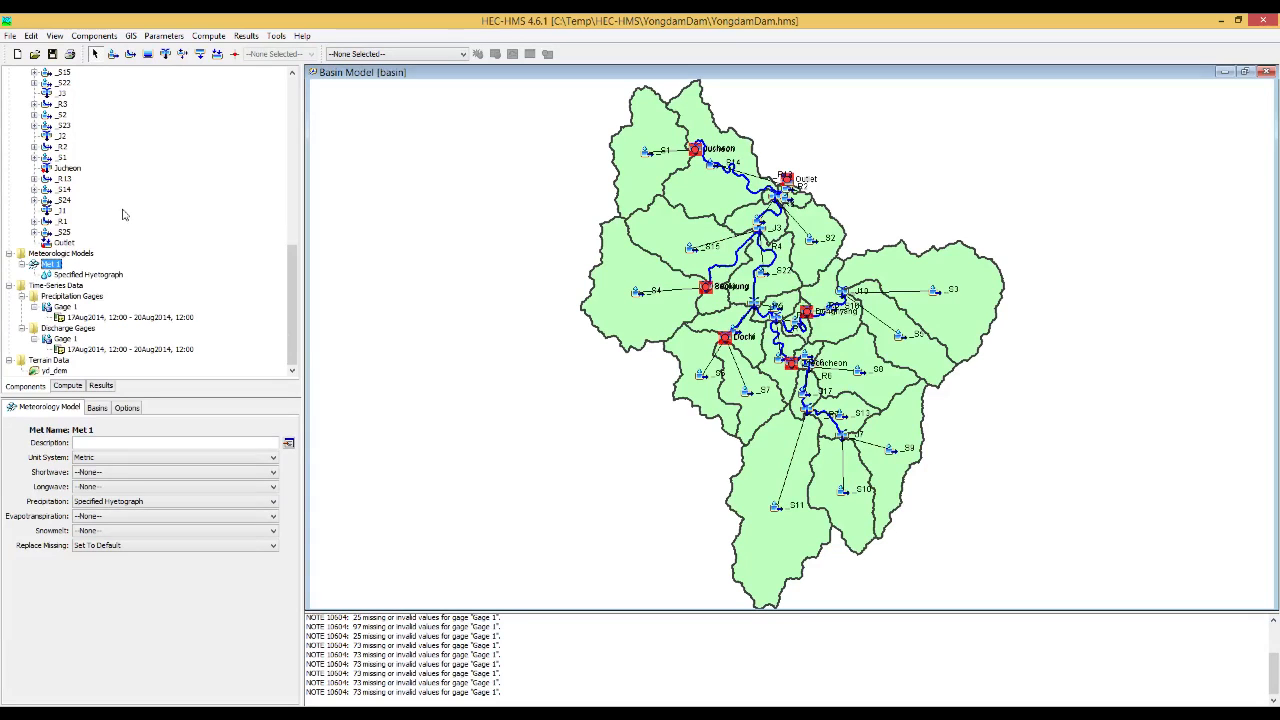
{"action": "left_click", "coordinate": [63, 243]}
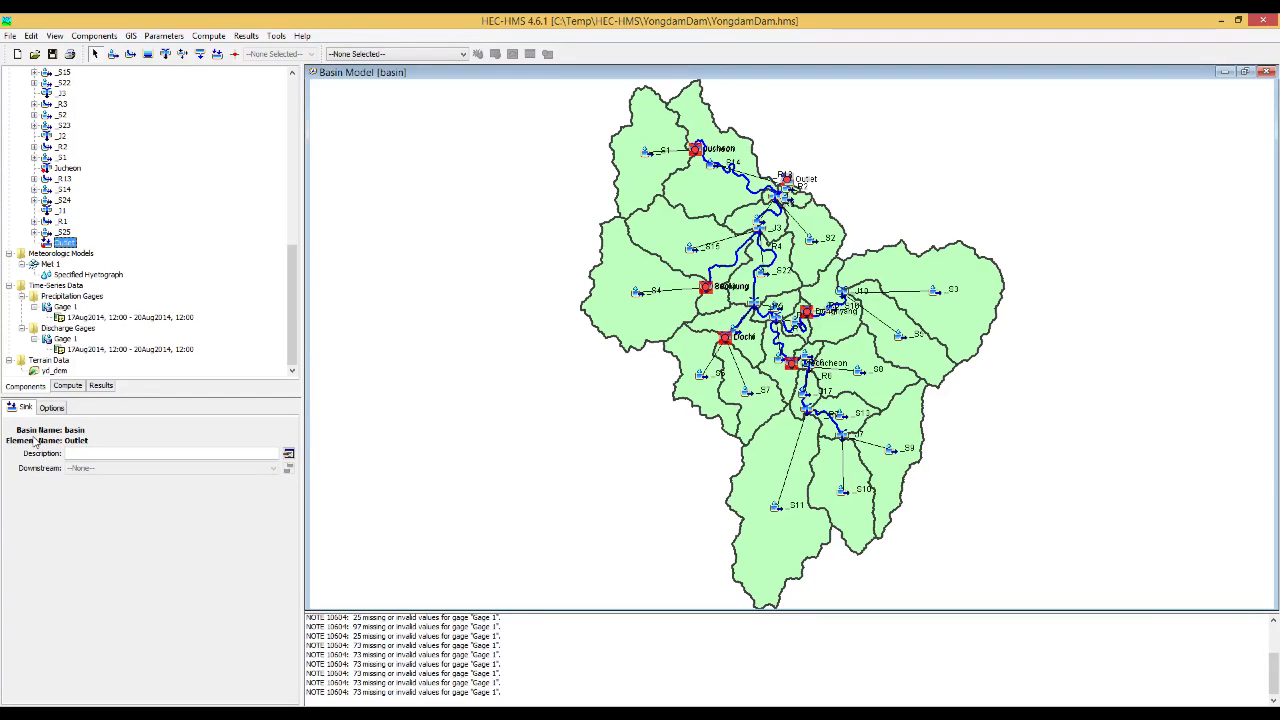
{"action": "left_click", "coordinate": [48, 409]}
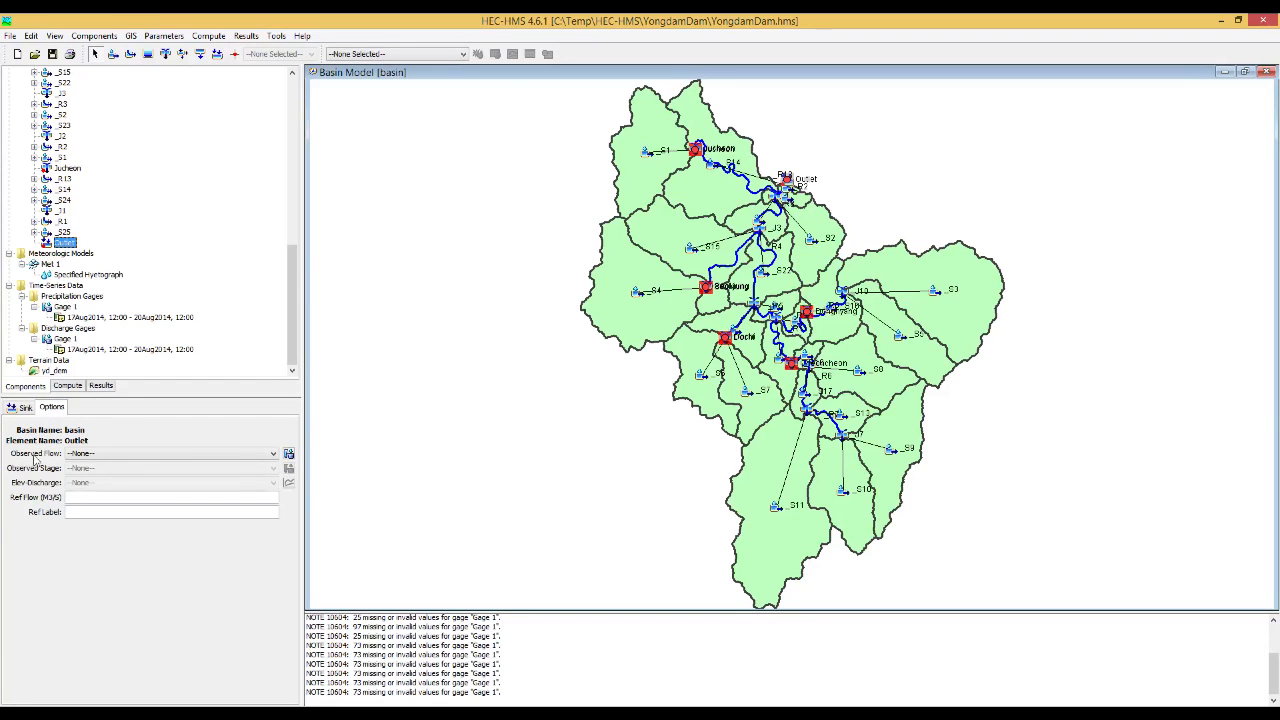
{"action": "left_click", "coordinate": [87, 455]}
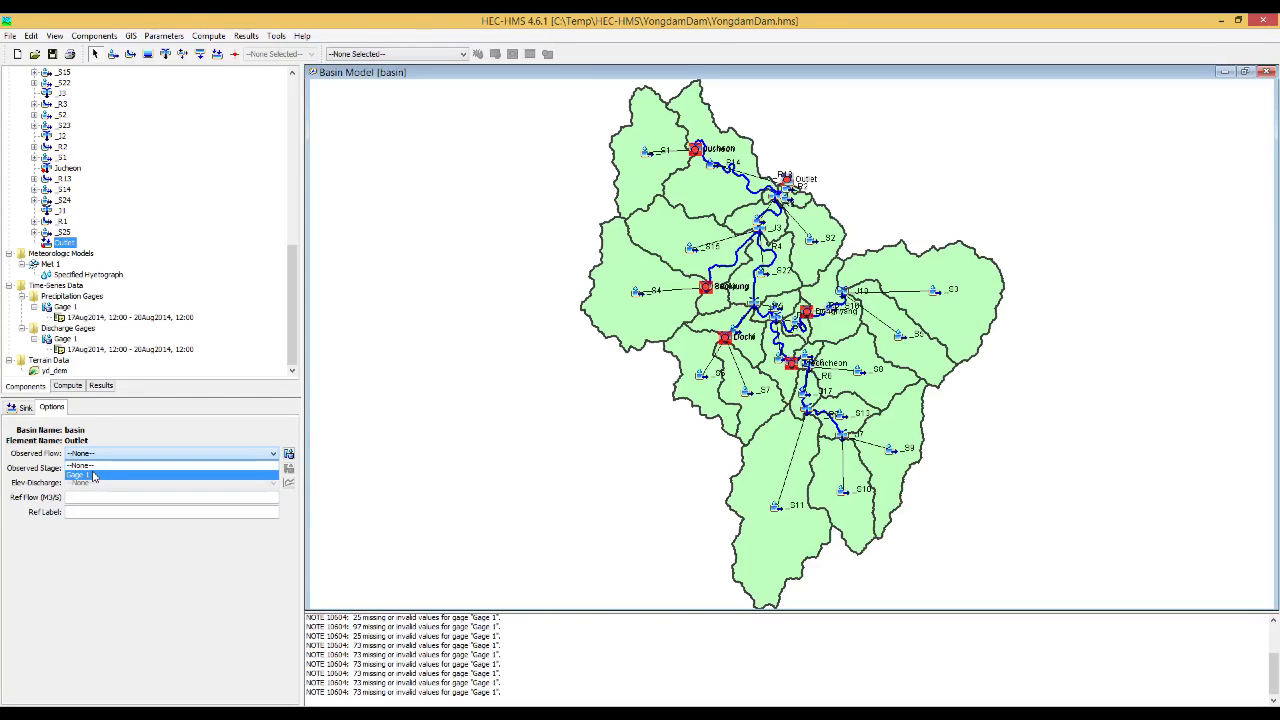
{"action": "left_click", "coordinate": [93, 477]}
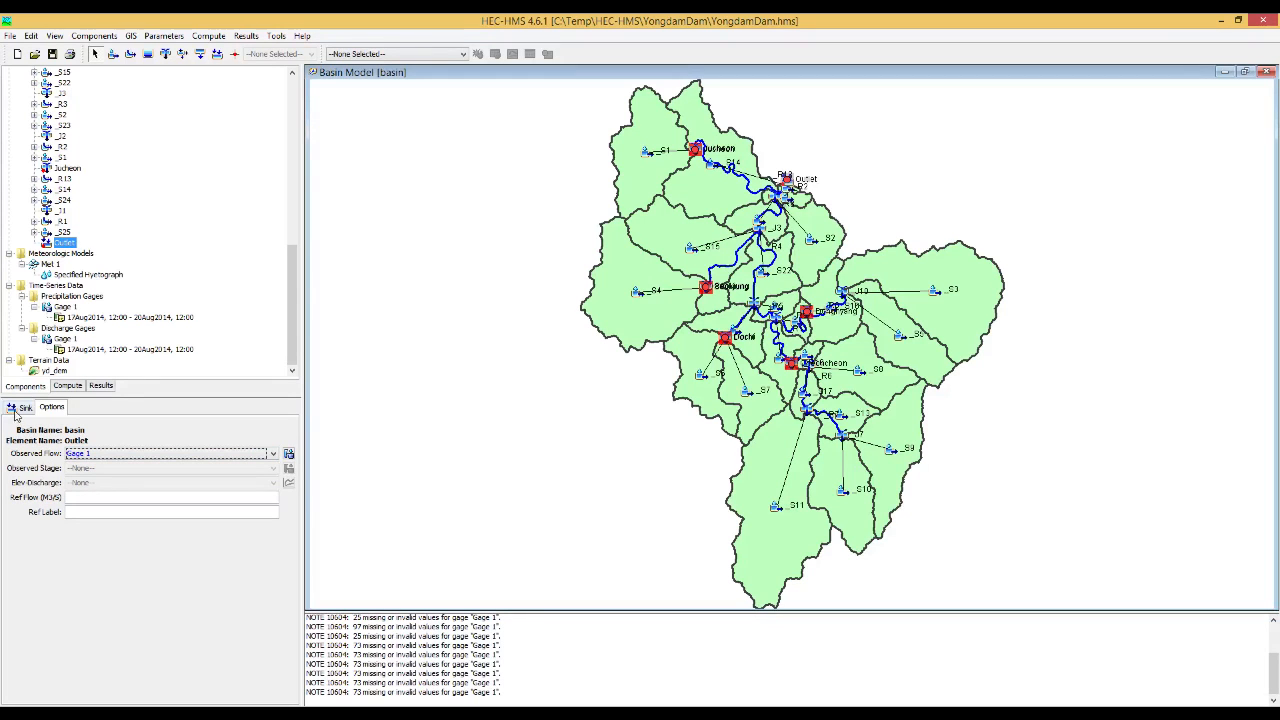
{"action": "left_click", "coordinate": [22, 410]}
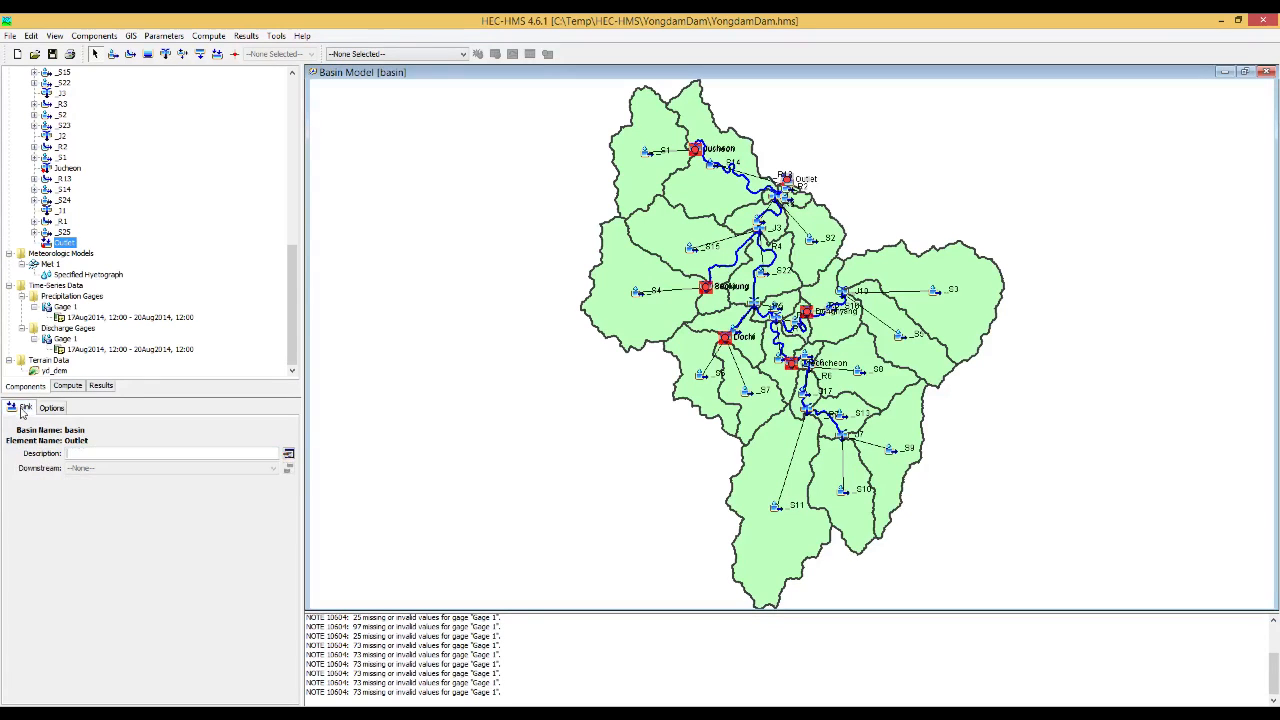
Collapse the basin model's element list and save the YongdamDam project.
{"action": "scroll", "coordinate": [20, 230], "scroll_direction": "up", "scroll_amount": 15}
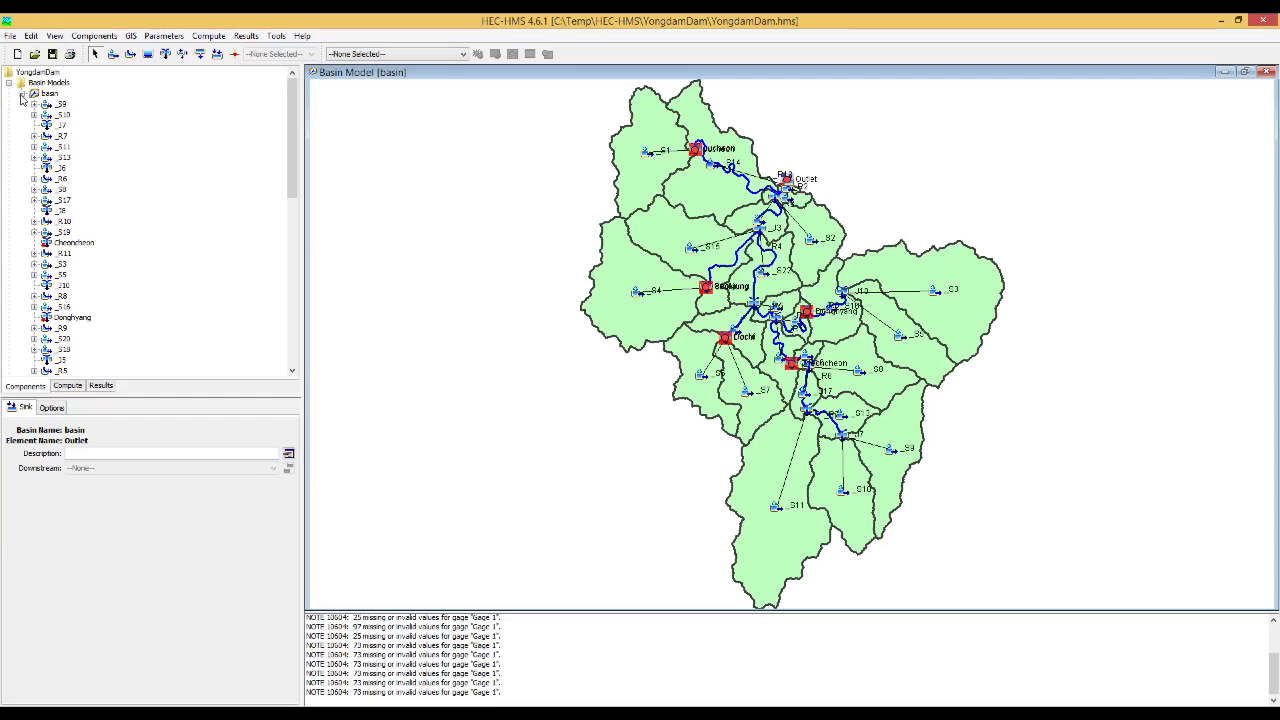
{"action": "left_click", "coordinate": [21, 94]}
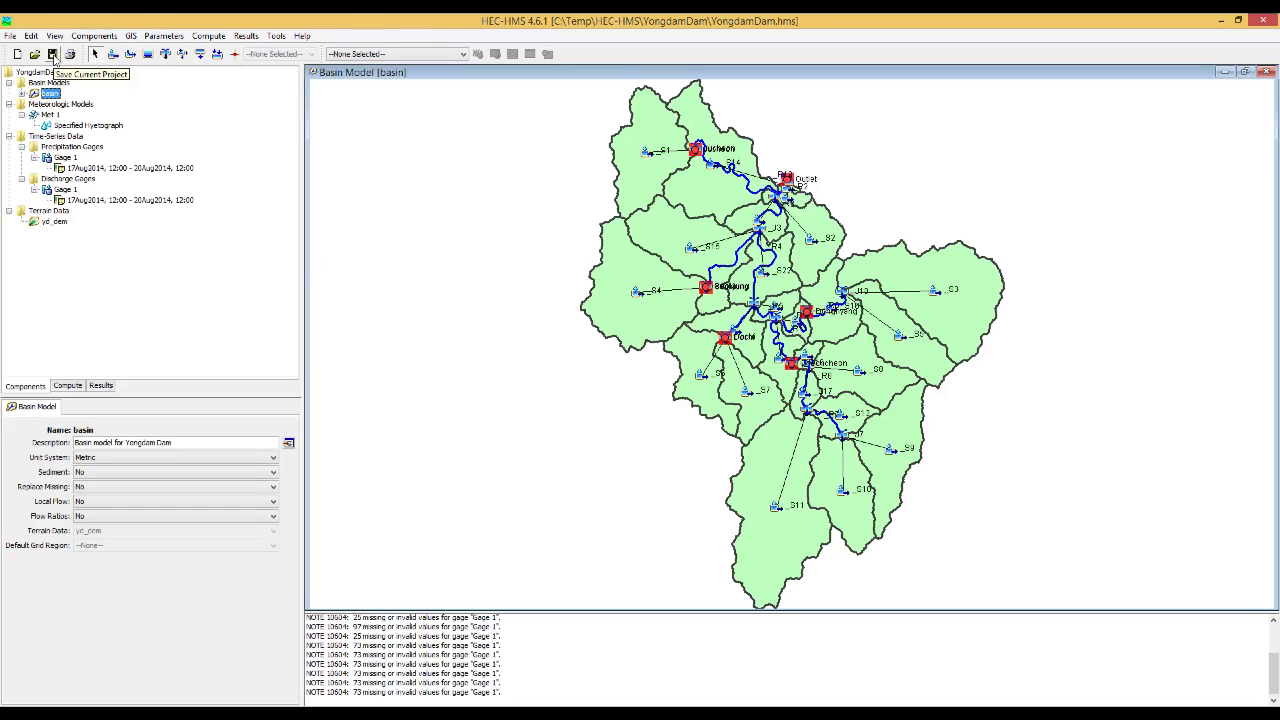
{"action": "left_click", "coordinate": [53, 55]}
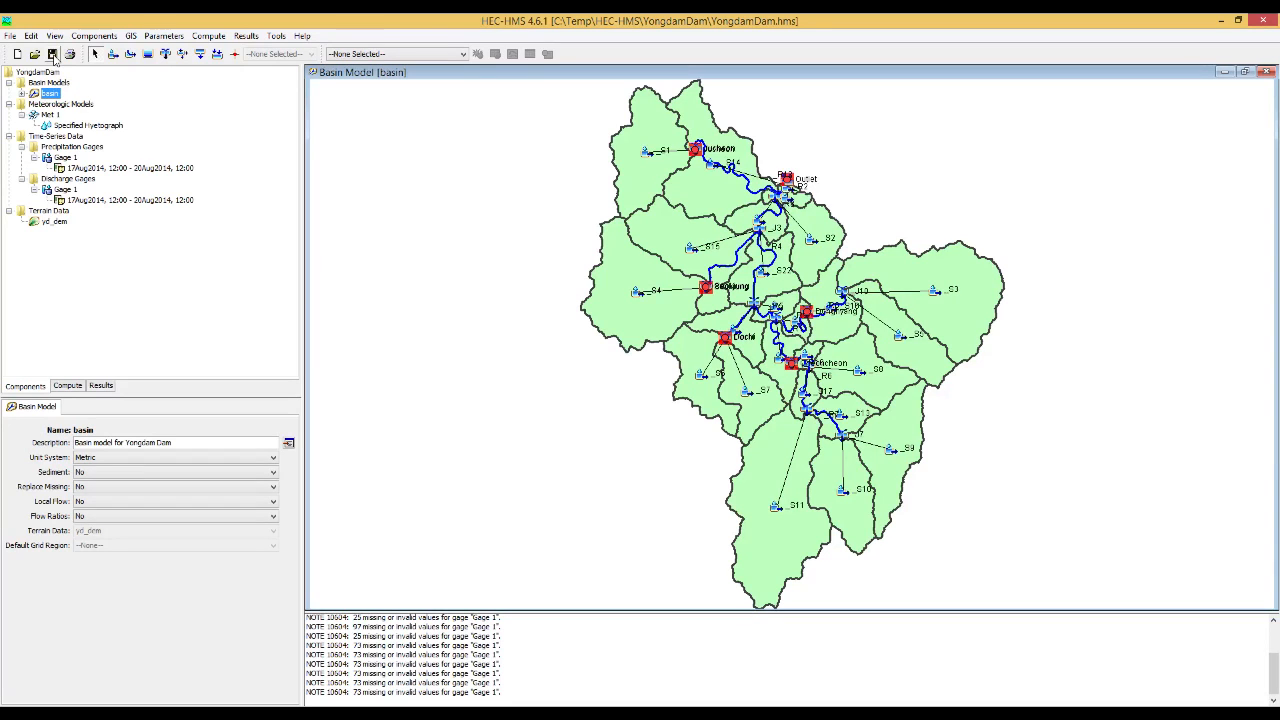